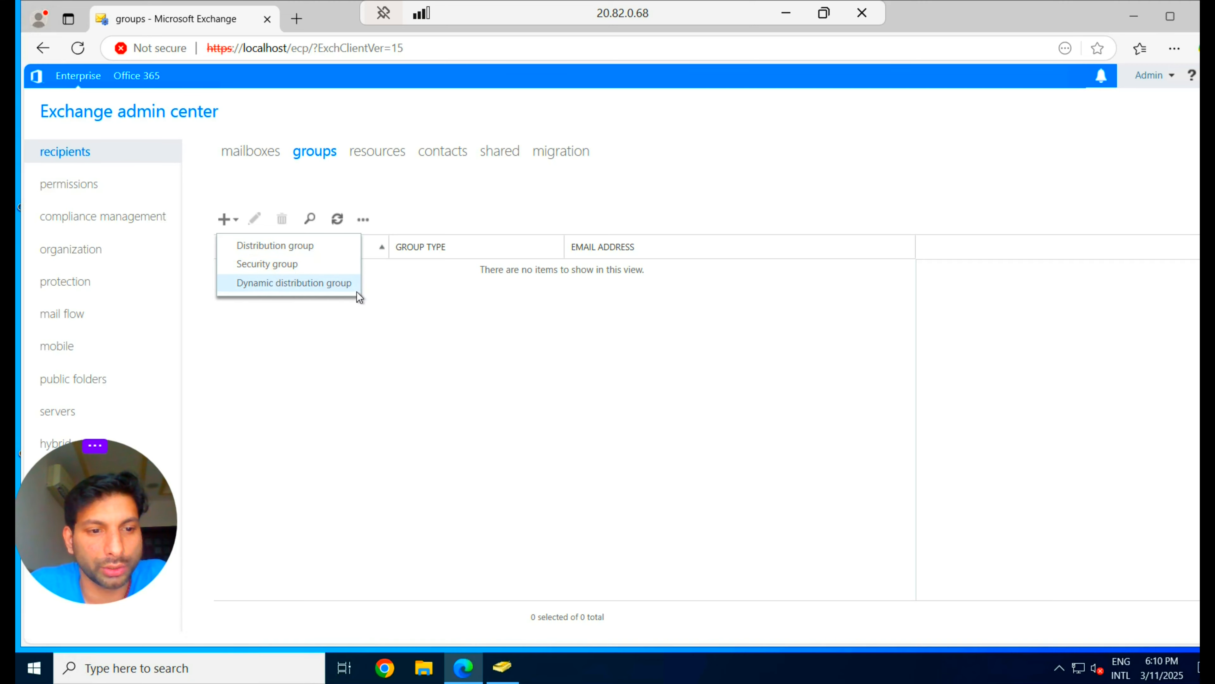
Start a new distribution group and enter HRDL as both its display name and its alias
{"action": "left_click", "coordinate": [520, 658]}
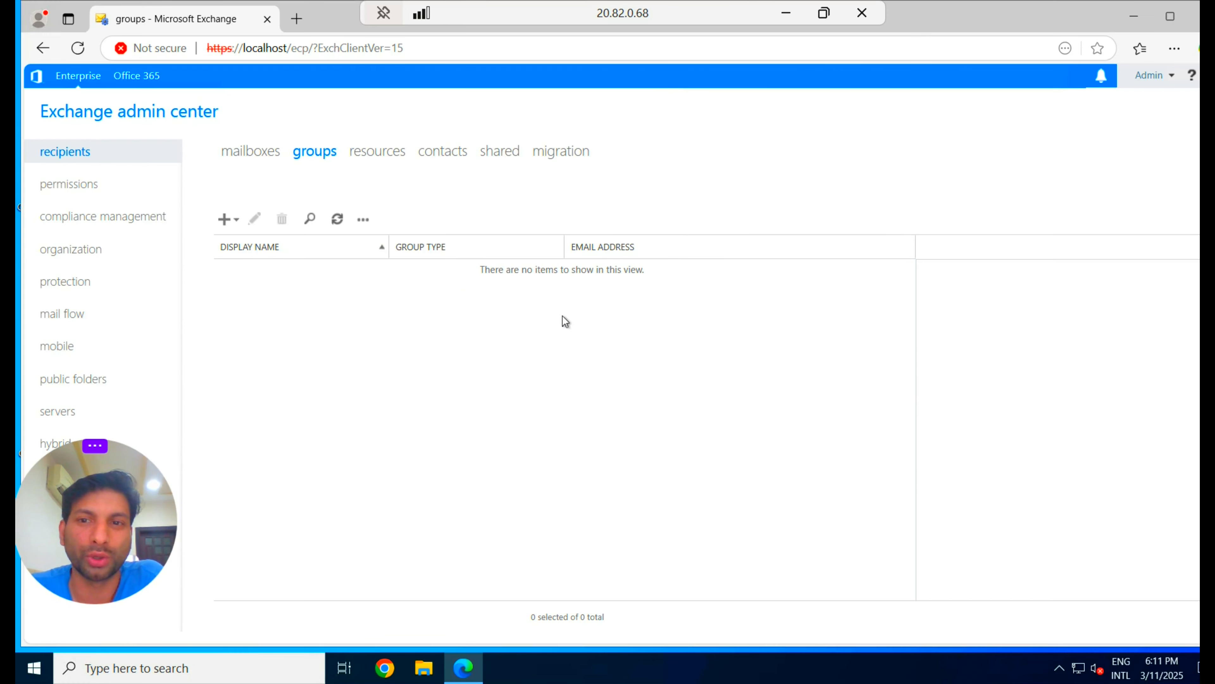
{"action": "left_click", "coordinate": [235, 222]}
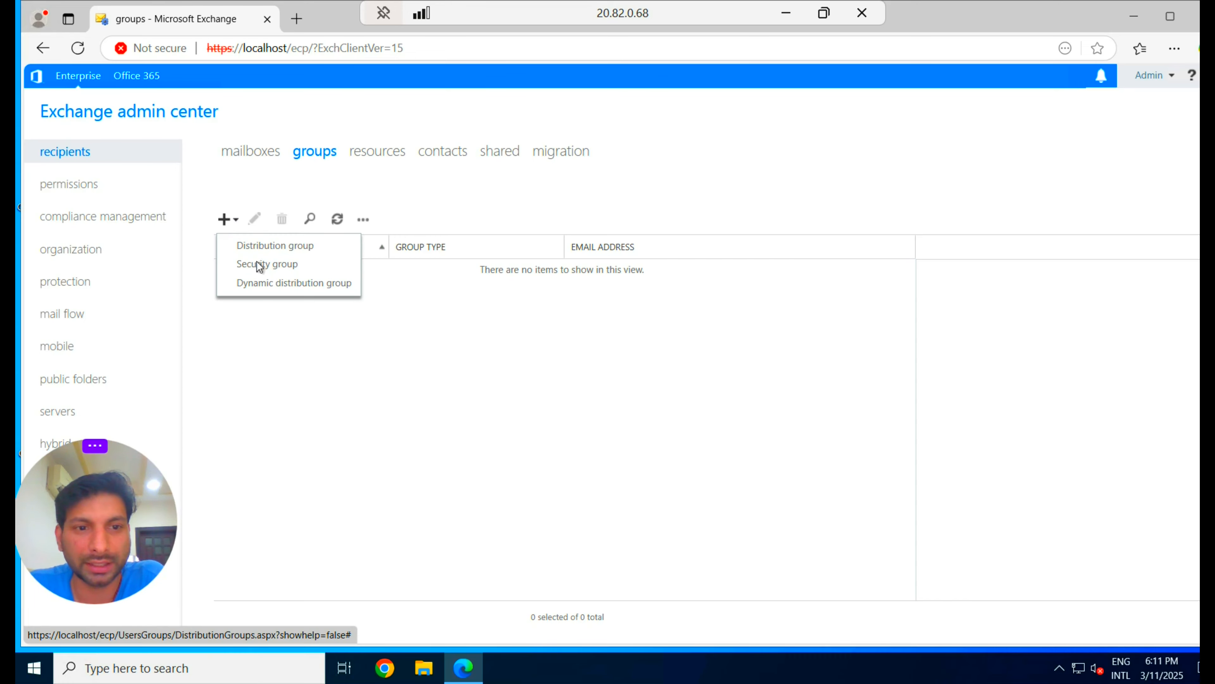
{"action": "left_click", "coordinate": [306, 256]}
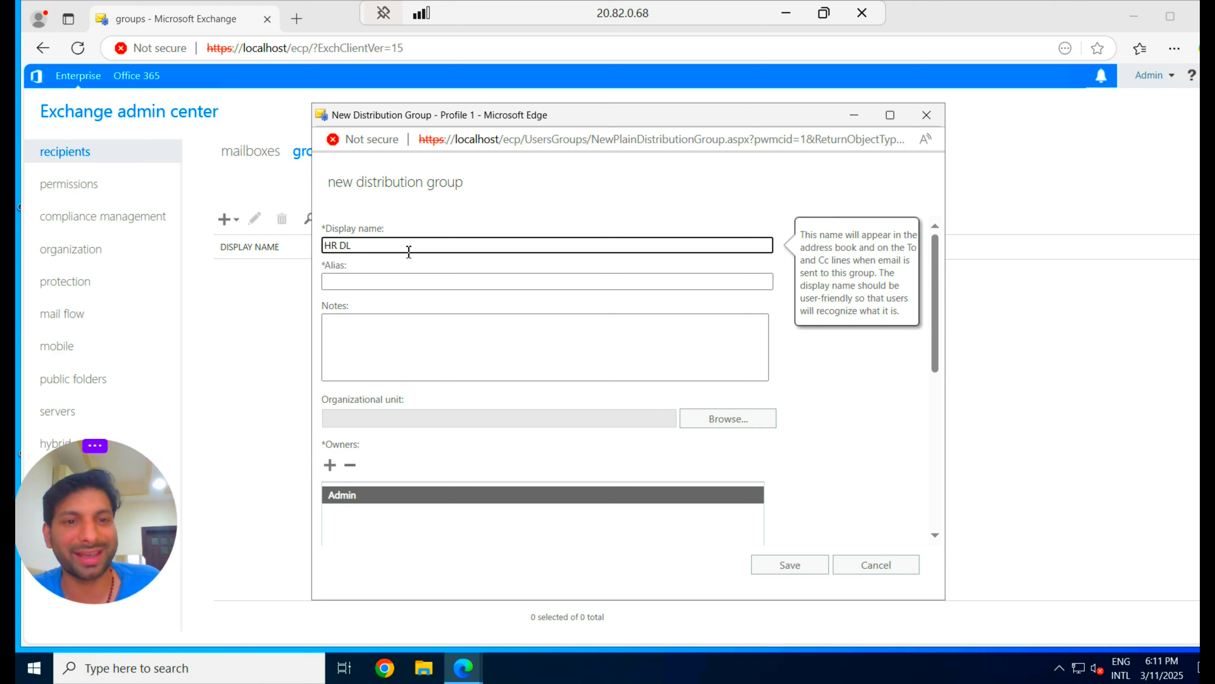
{"action": "left_click_drag", "start_coordinate": [405, 251], "coordinate": [287, 253]}
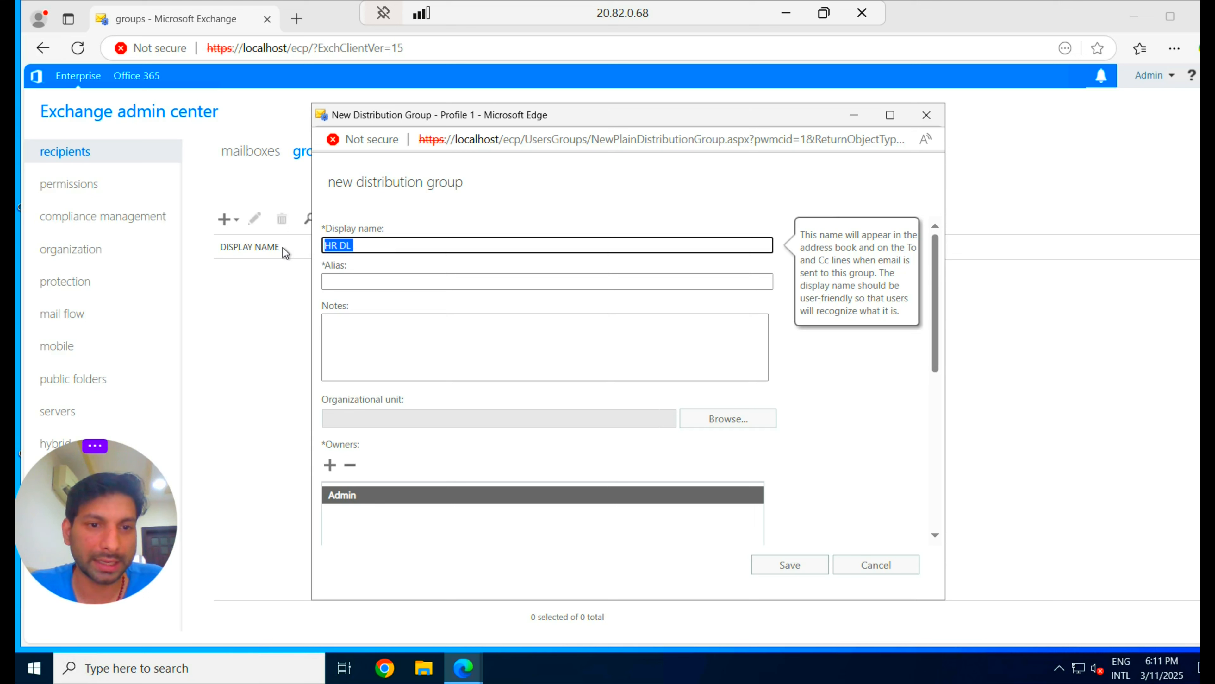
{"action": "type", "text": "HRDL"}
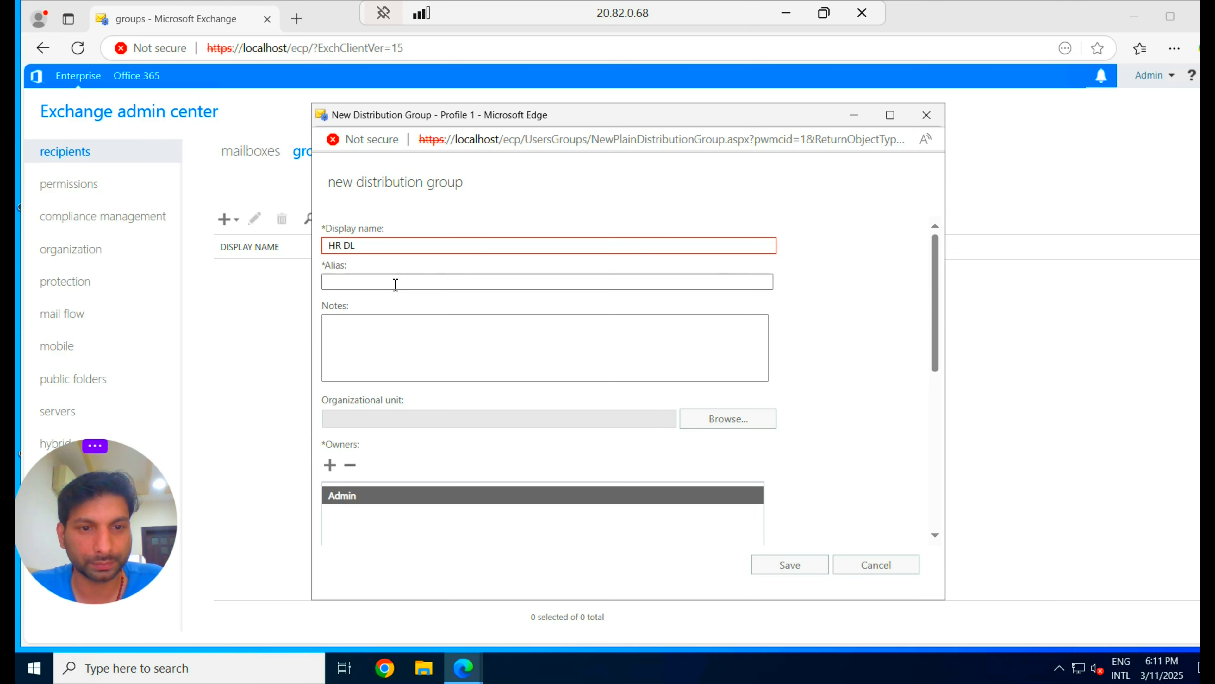
{"action": "left_click", "coordinate": [394, 280]}
{"action": "type", "text": "HRDL"}
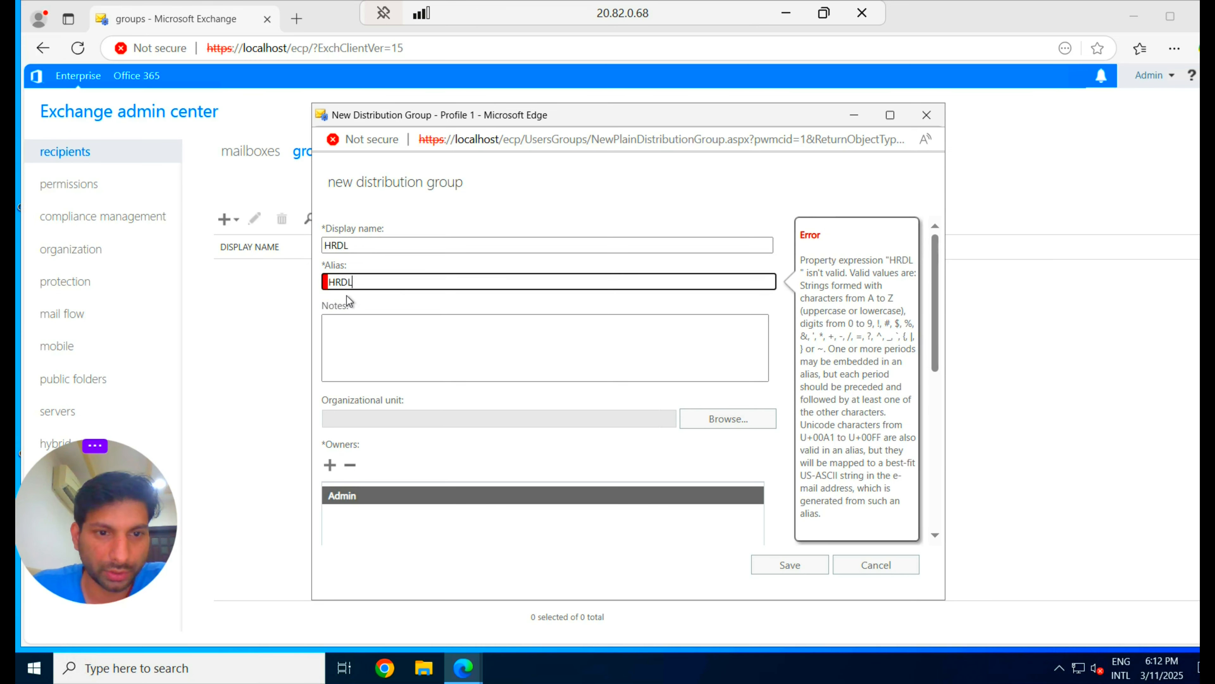
Insert an underscore in the new group's display name and alias so both read HR_DL
{"action": "left_click", "coordinate": [339, 249]}
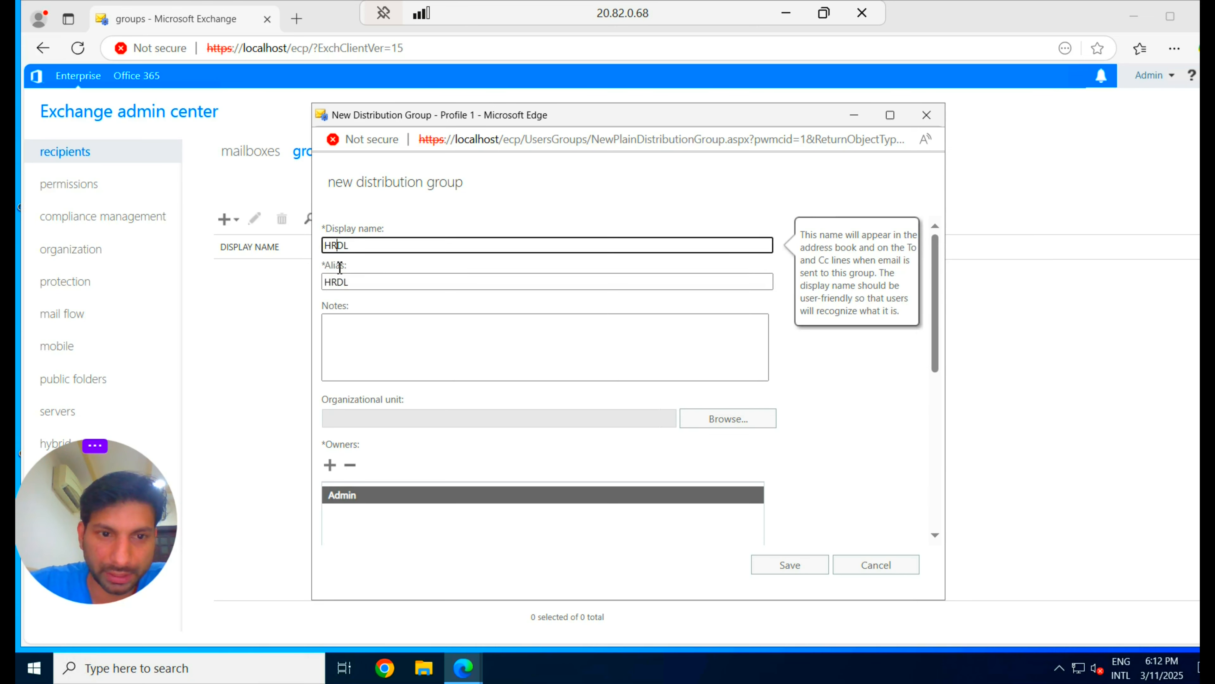
{"action": "type", "text": "_"}
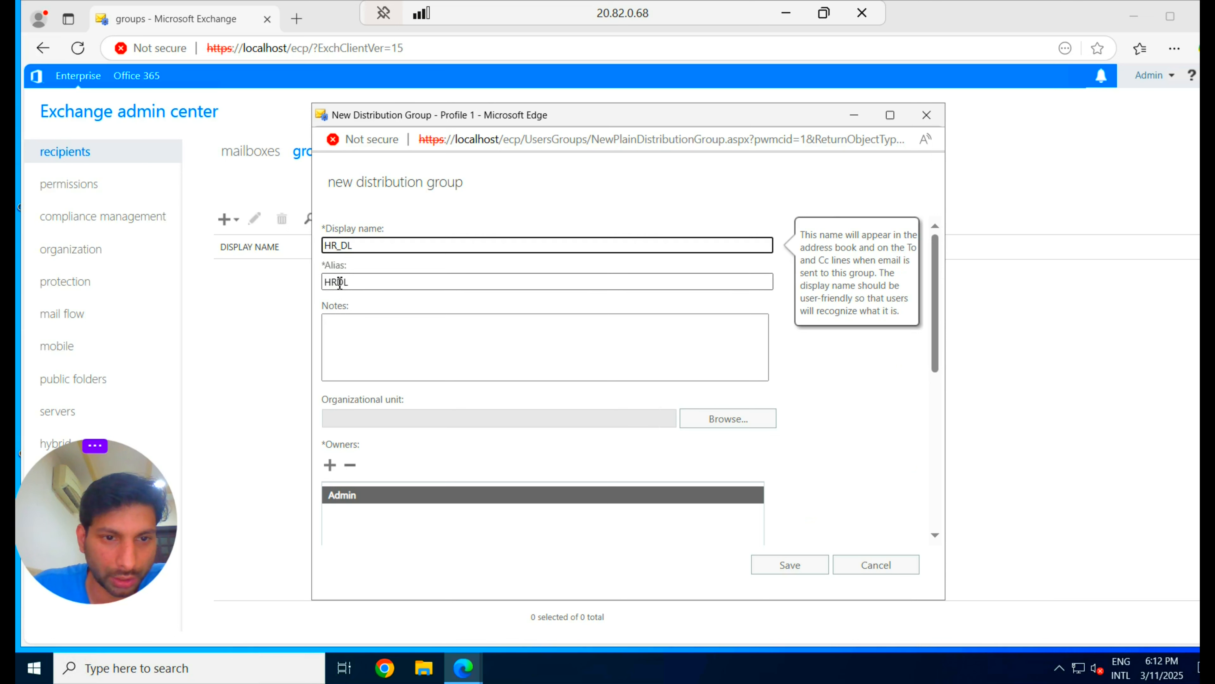
{"action": "left_click", "coordinate": [340, 283]}
{"action": "type", "text": "_"}
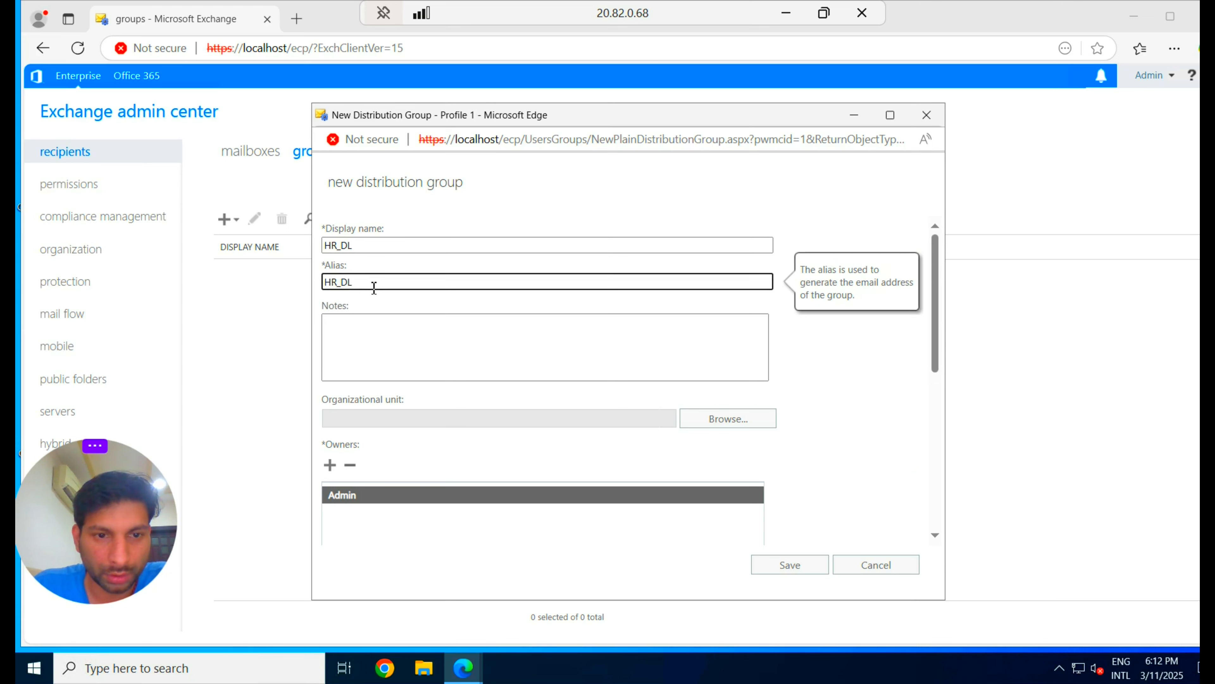
Set the new group's organizational unit to HR under Departments, leaving the notes empty
{"action": "left_click", "coordinate": [349, 336]}
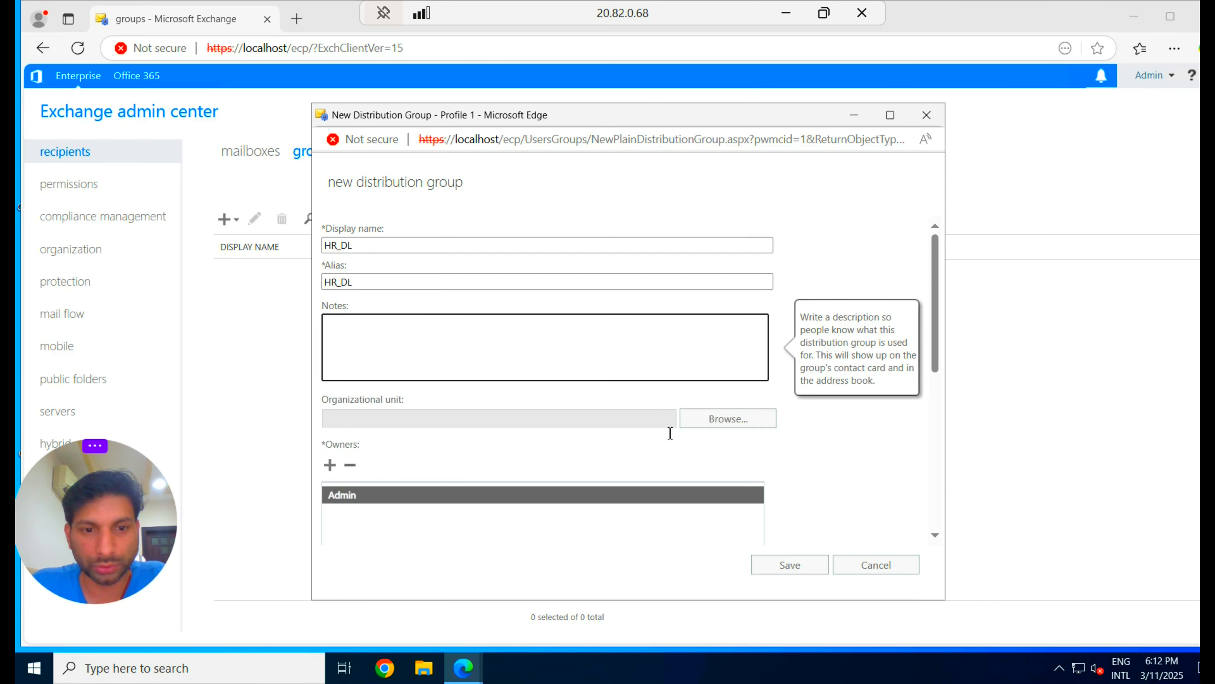
{"action": "left_click", "coordinate": [733, 417]}
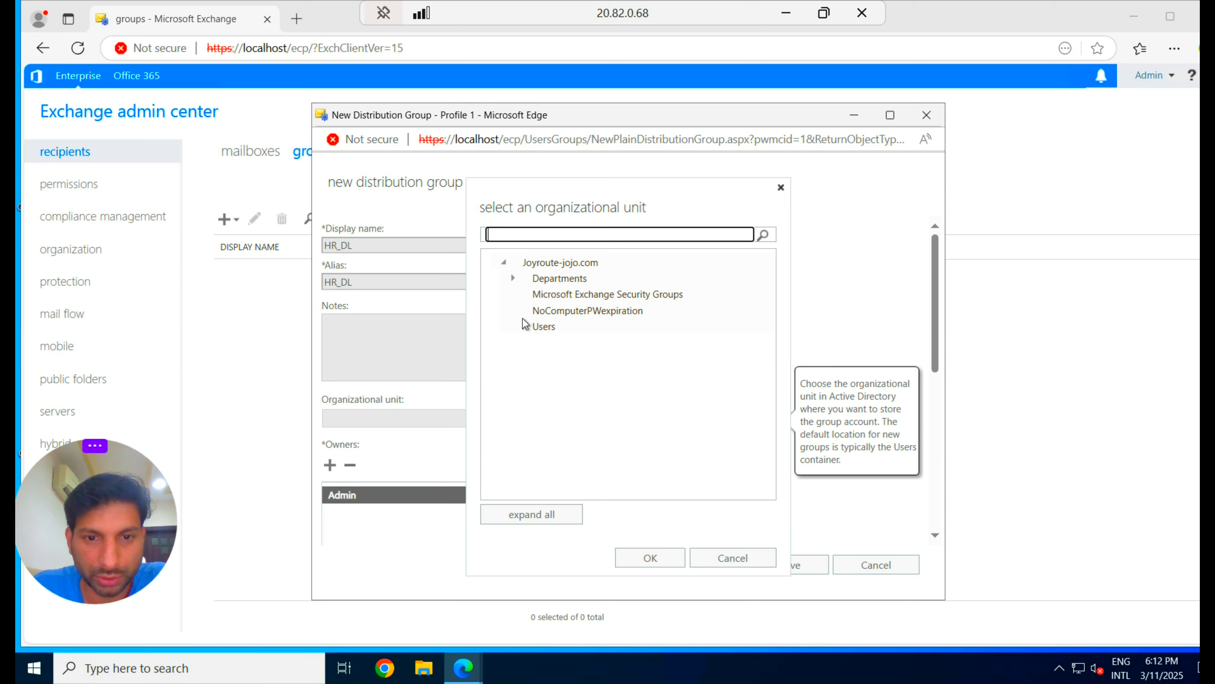
{"action": "left_click", "coordinate": [514, 278]}
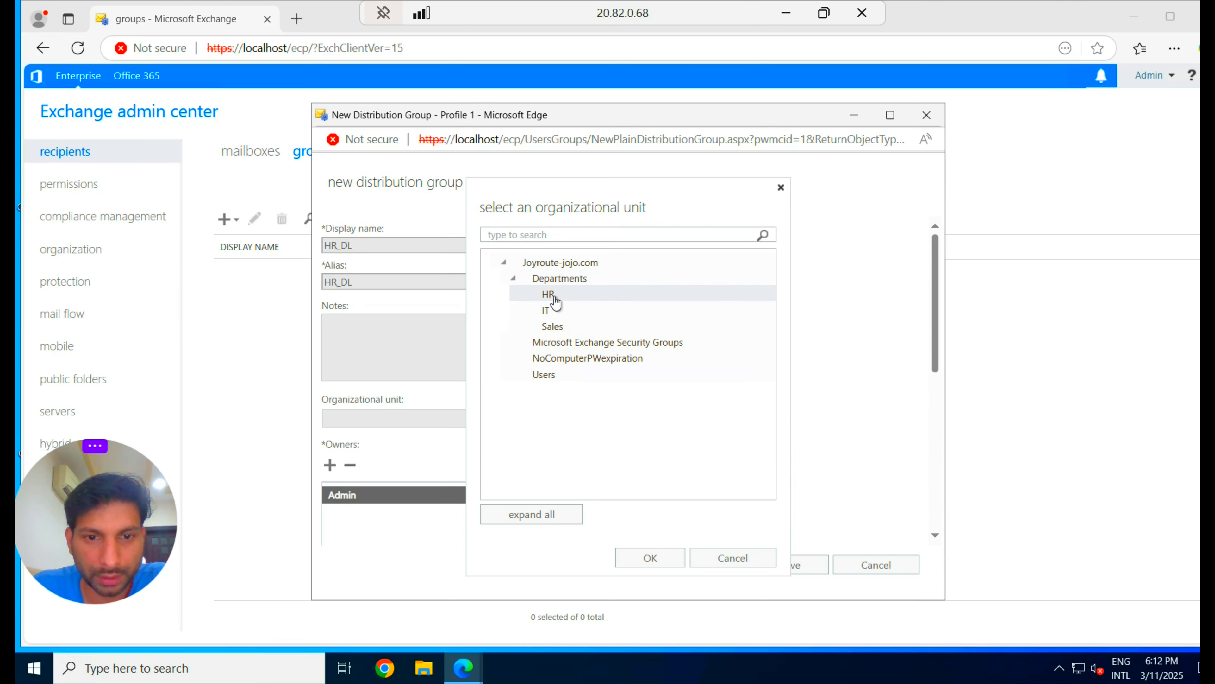
{"action": "left_click", "coordinate": [550, 294]}
{"action": "left_click", "coordinate": [656, 559]}
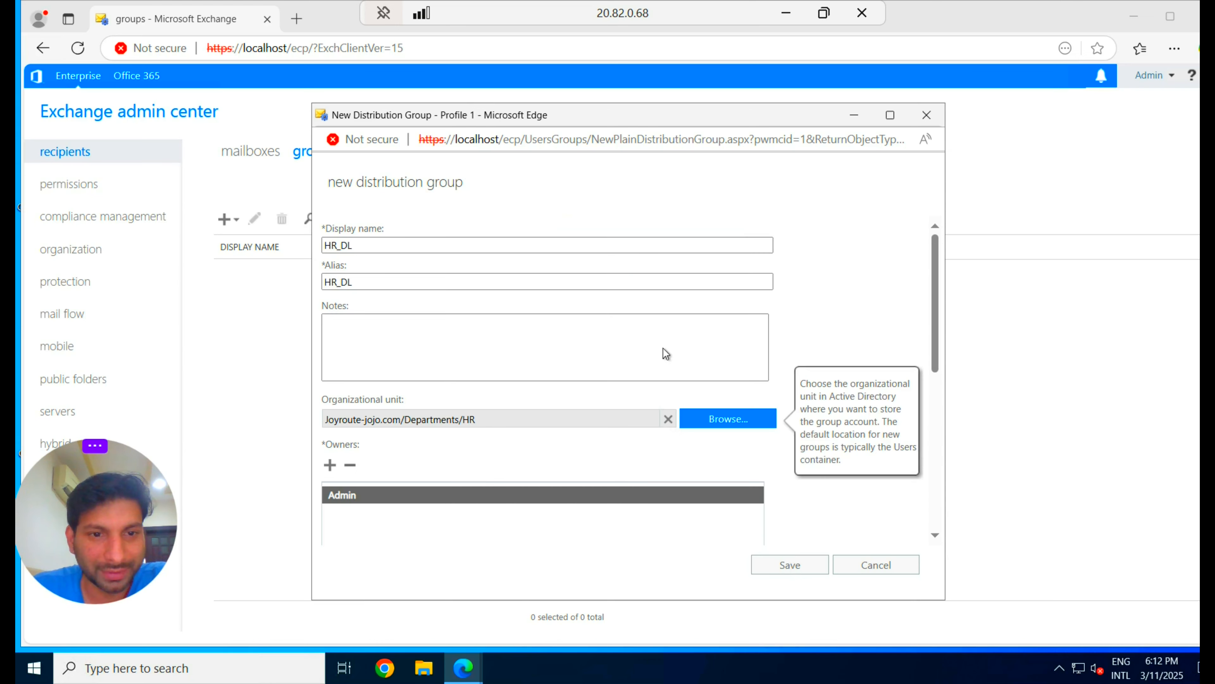
{"action": "left_click", "coordinate": [420, 331]}
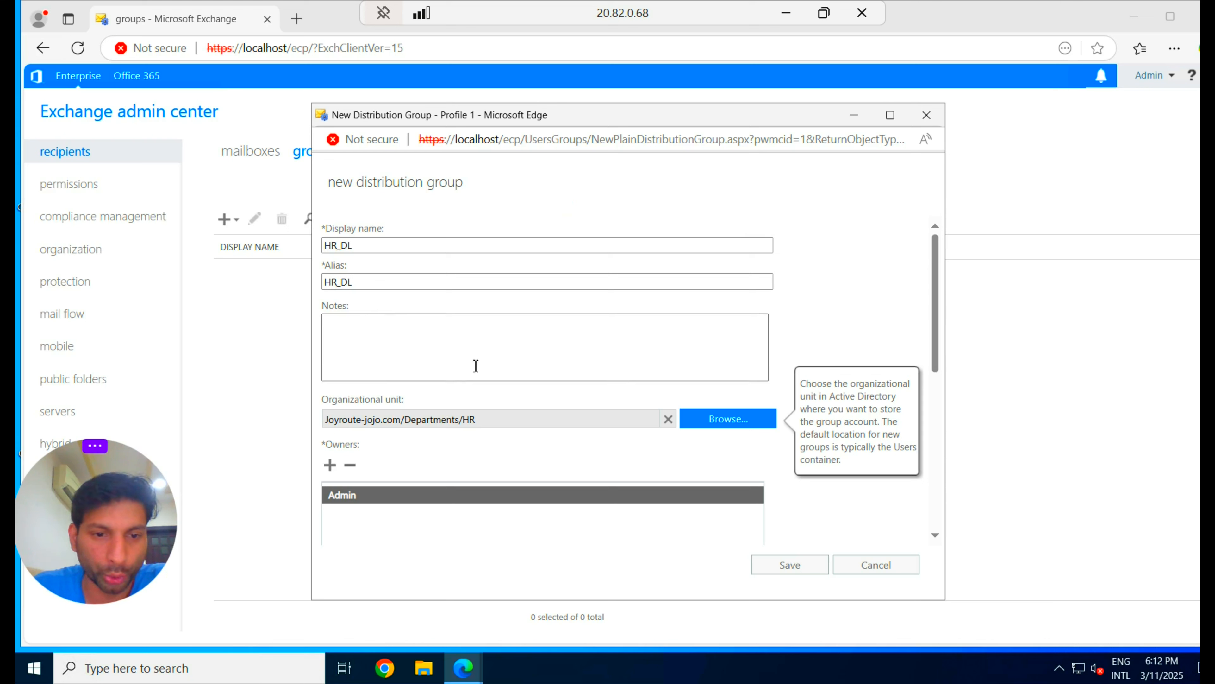
Remove Admin from the new group's owners and add another directory user as the owner instead
{"action": "left_click", "coordinate": [350, 464]}
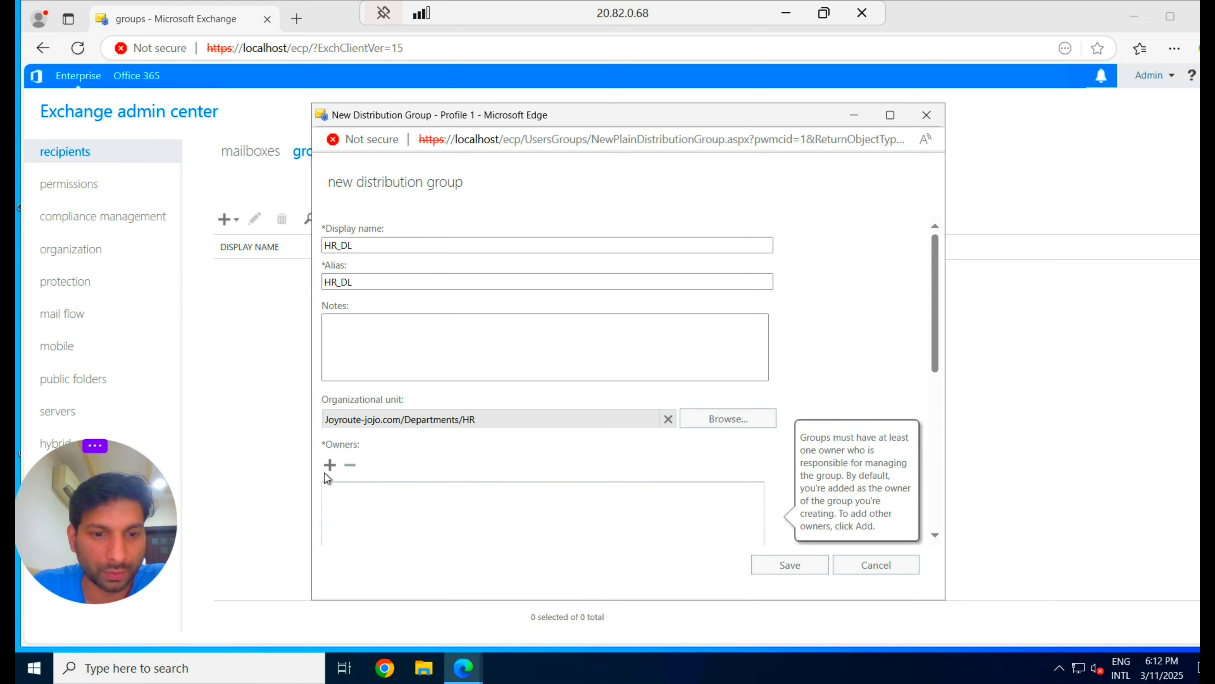
{"action": "left_click", "coordinate": [330, 464]}
{"action": "left_click", "coordinate": [522, 403]}
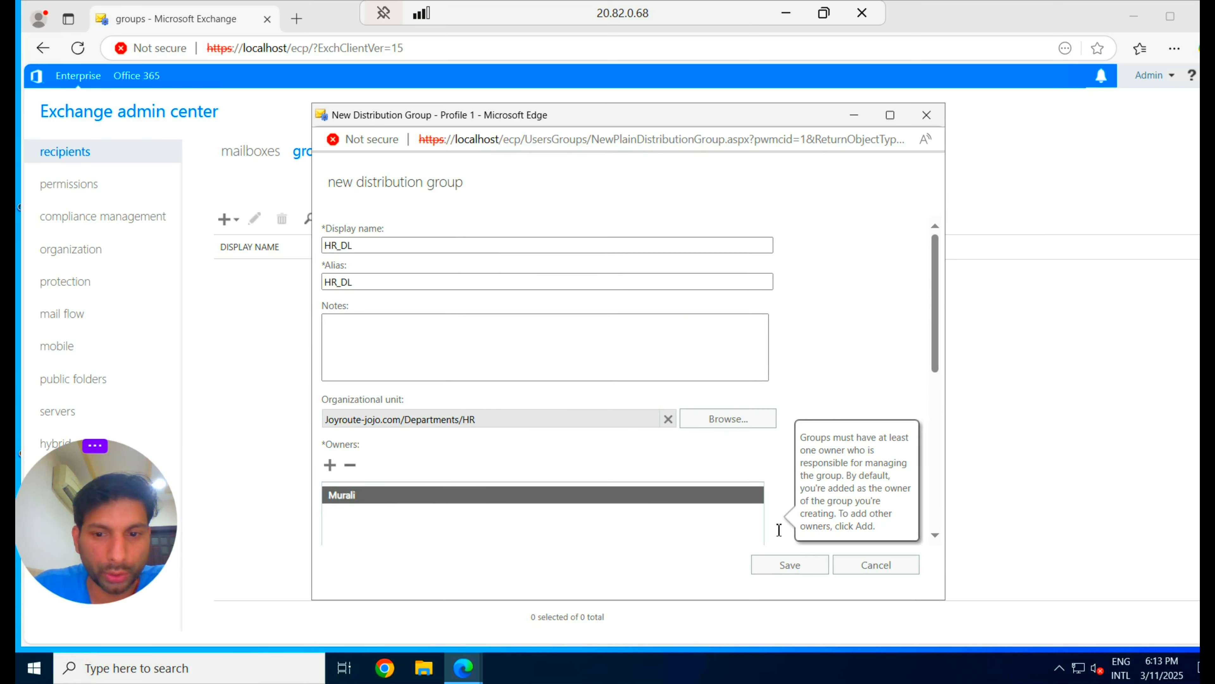
Add the two users listed directly below the chosen owner as group members and save the new distribution group
{"action": "scroll", "coordinate": [812, 356], "scroll_direction": "down", "scroll_amount": 5}
{"action": "scroll", "coordinate": [811, 382], "scroll_direction": "down", "scroll_amount": 1}
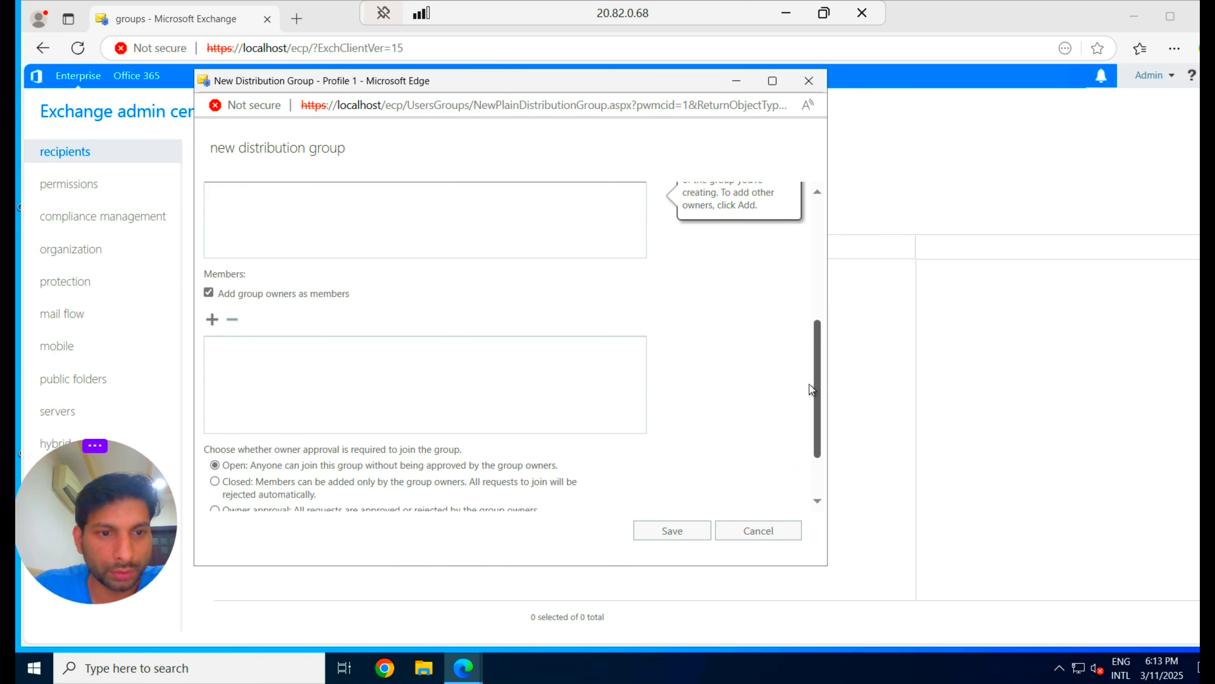
{"action": "left_click", "coordinate": [214, 322]}
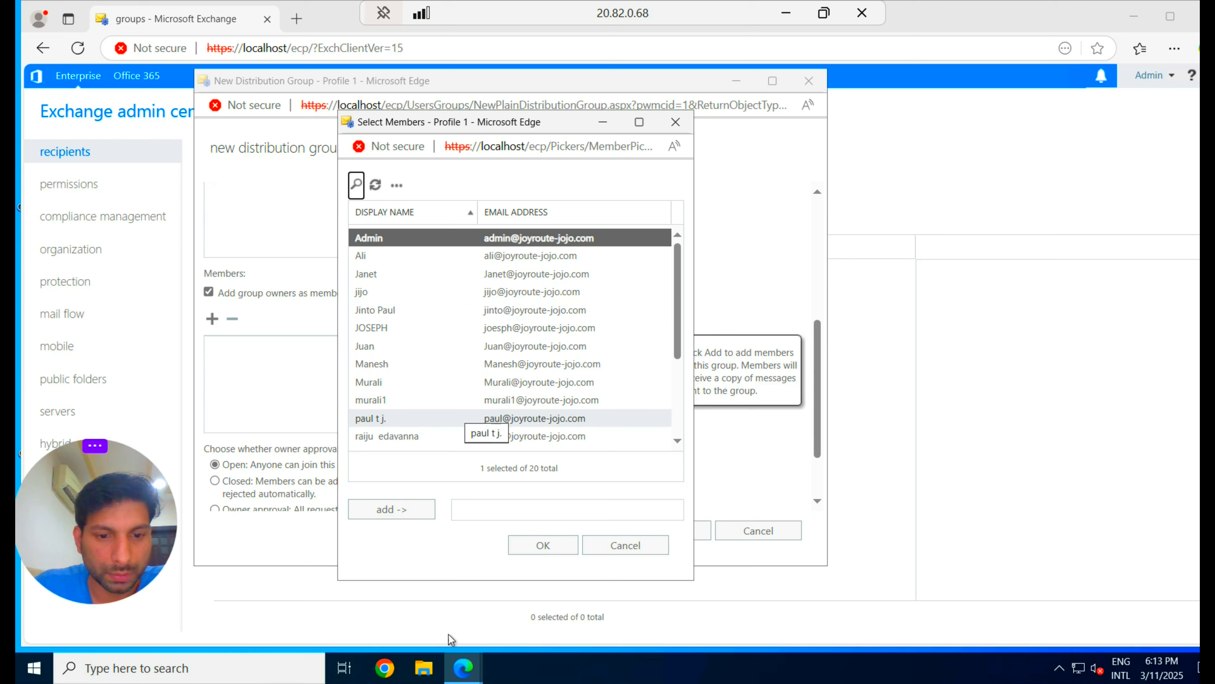
{"action": "scroll", "coordinate": [411, 403], "scroll_direction": "down", "scroll_amount": 3}
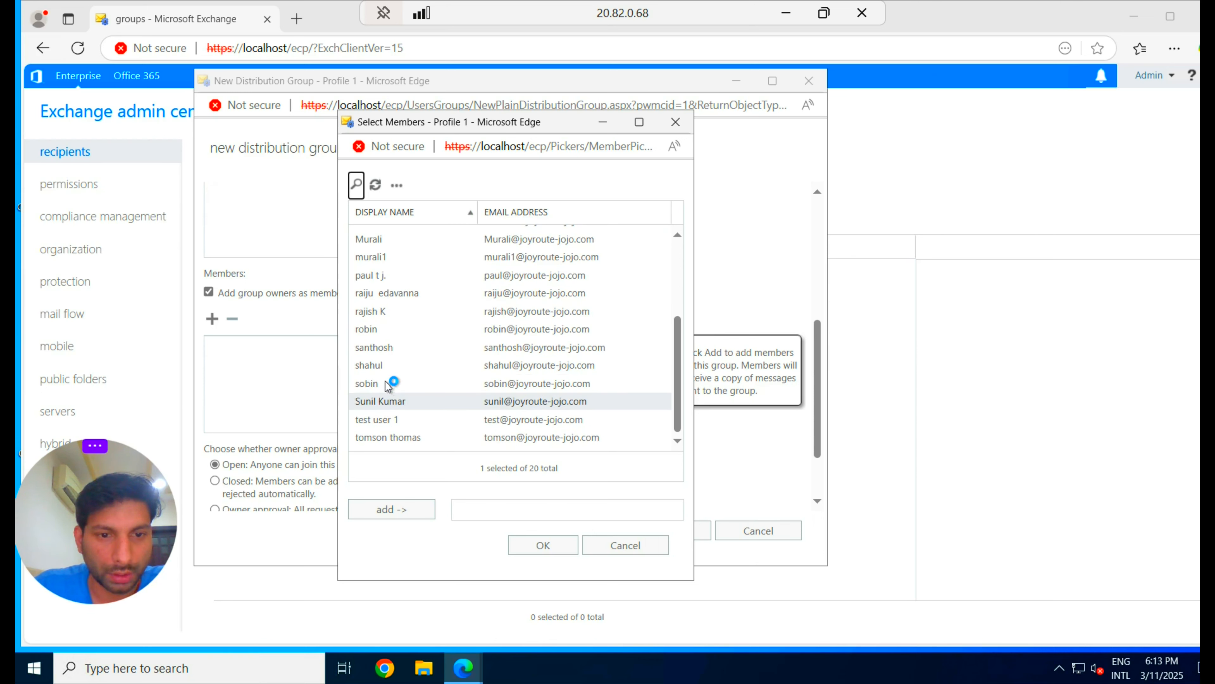
{"action": "left_click", "coordinate": [377, 275]}
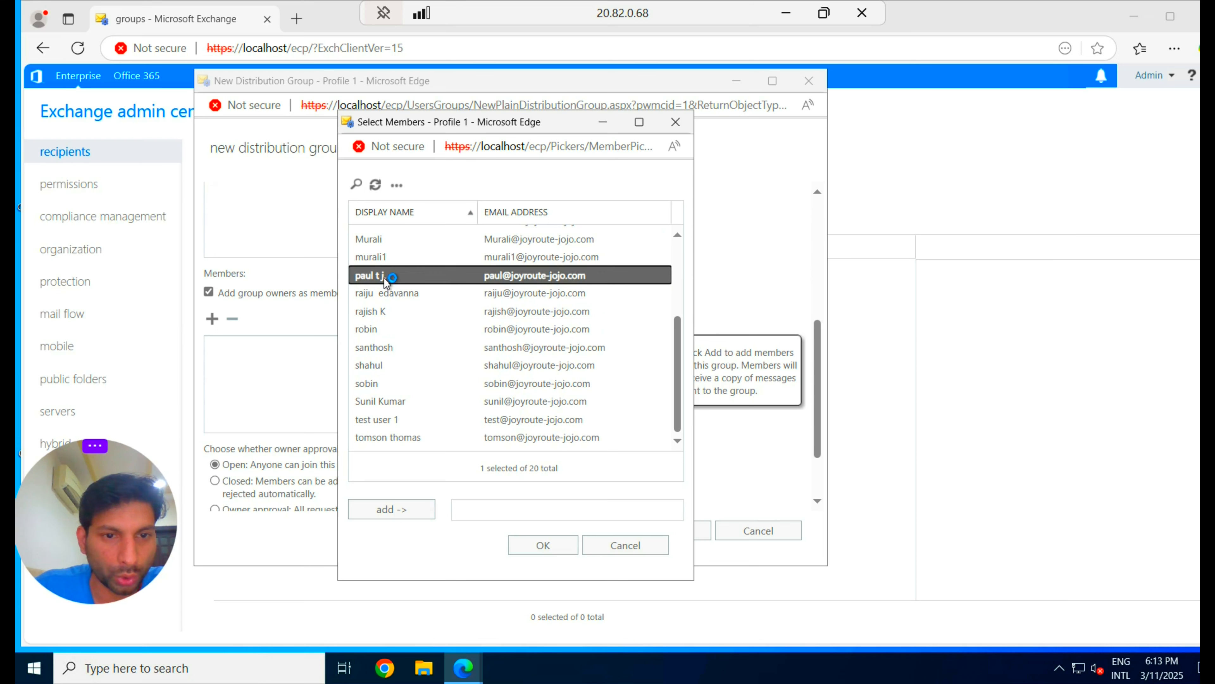
{"action": "left_click", "coordinate": [386, 259]}
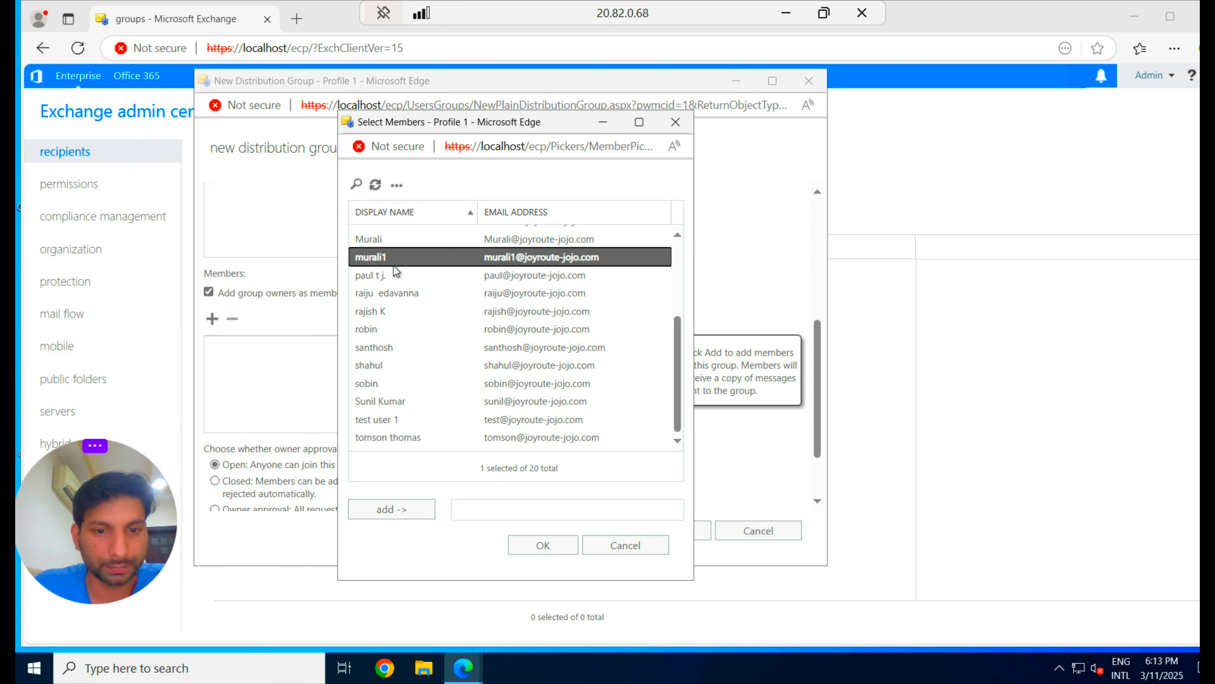
{"action": "left_click", "coordinate": [387, 276]}
{"action": "double_click", "coordinate": [386, 276]}
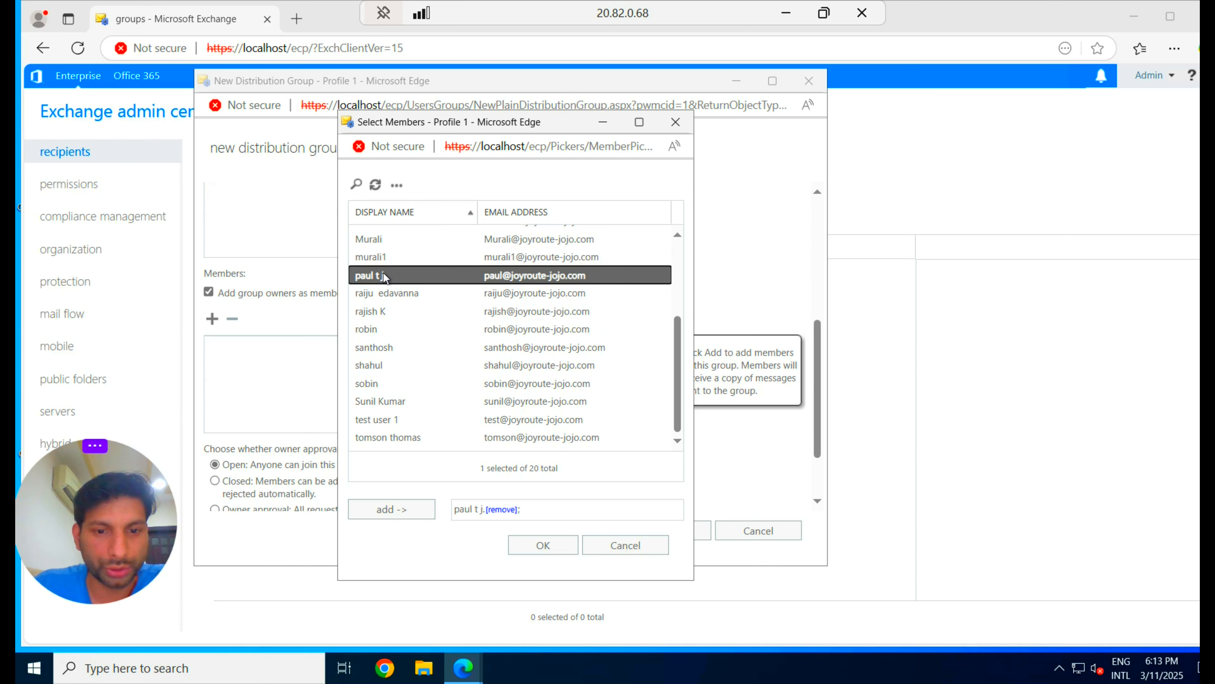
{"action": "double_click", "coordinate": [408, 261]}
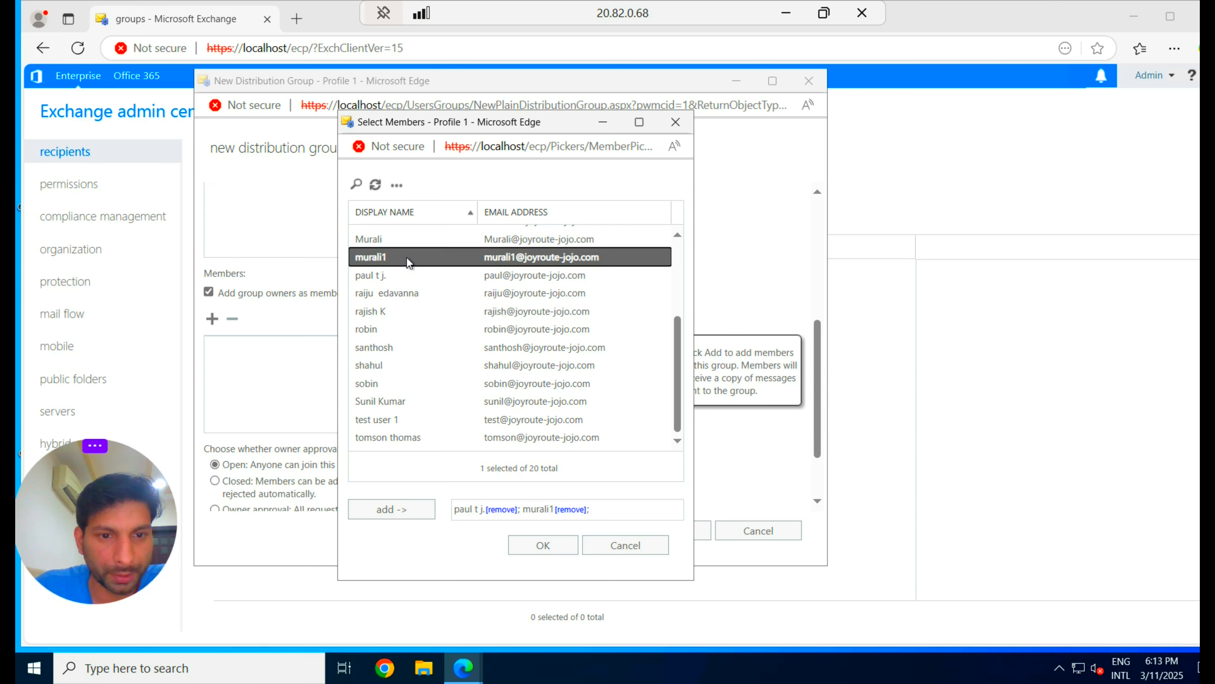
{"action": "left_click", "coordinate": [541, 546]}
{"action": "scroll", "coordinate": [431, 481], "scroll_direction": "down", "scroll_amount": 2}
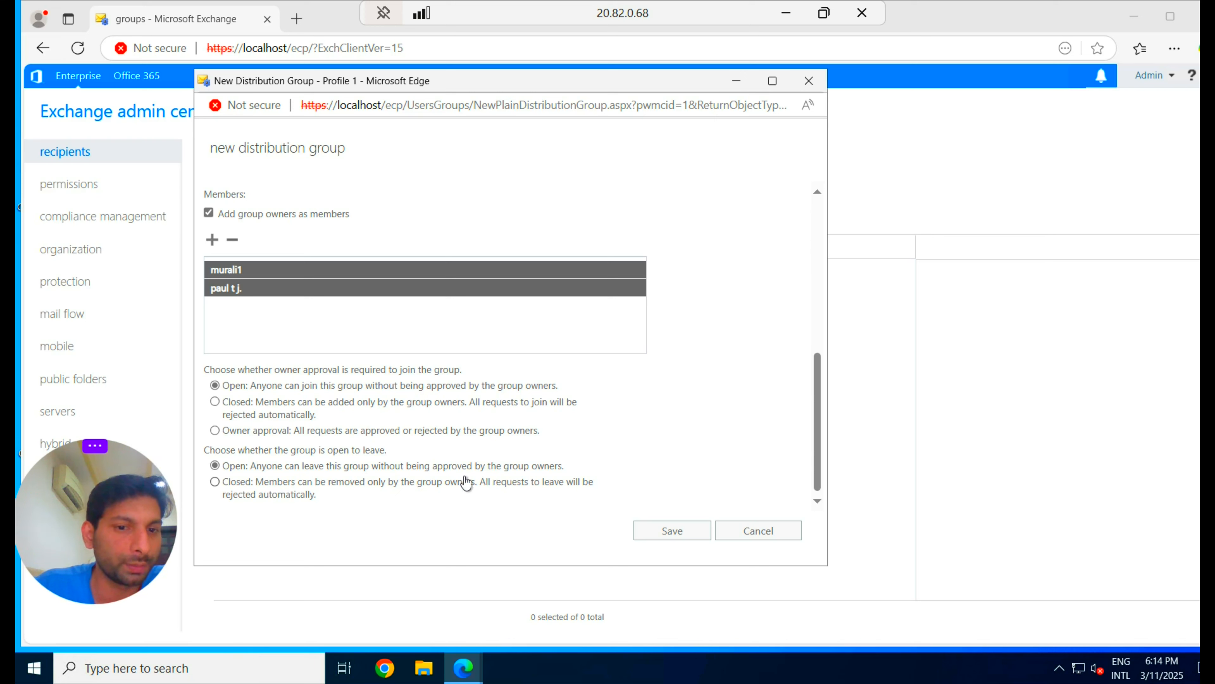
{"action": "left_click", "coordinate": [668, 532]}
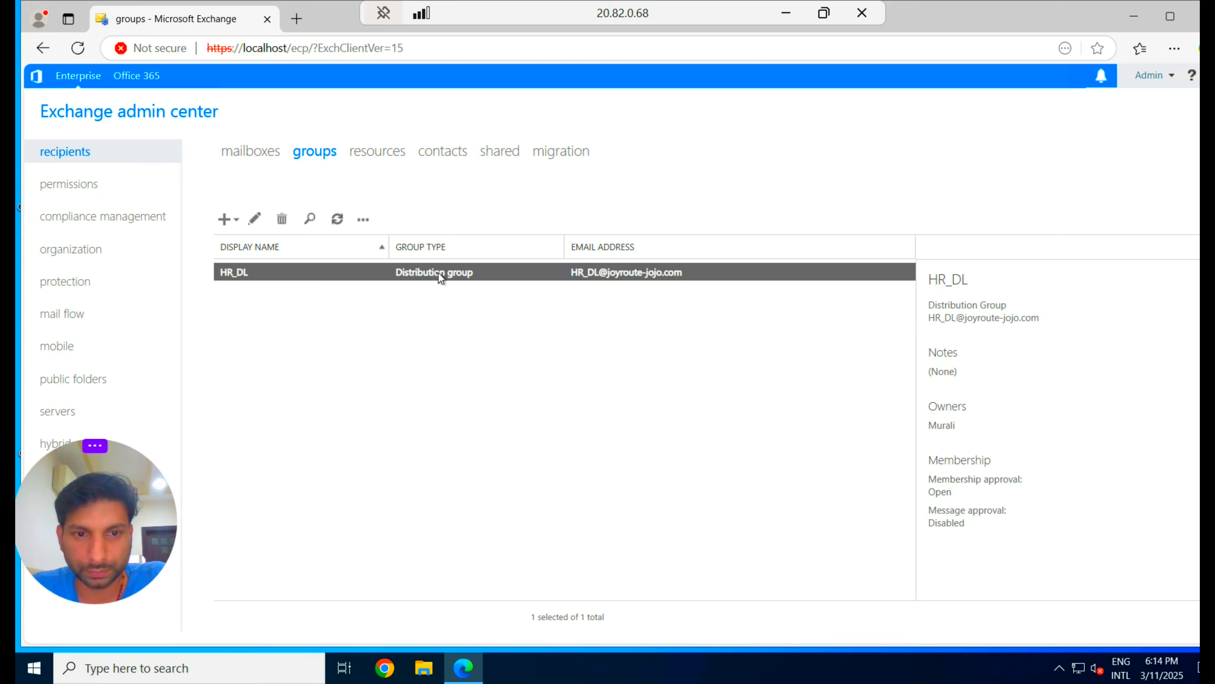
Open the HR_DL group's properties and review its general, ownership, membership and membership approval settings
{"action": "double_click", "coordinate": [438, 272]}
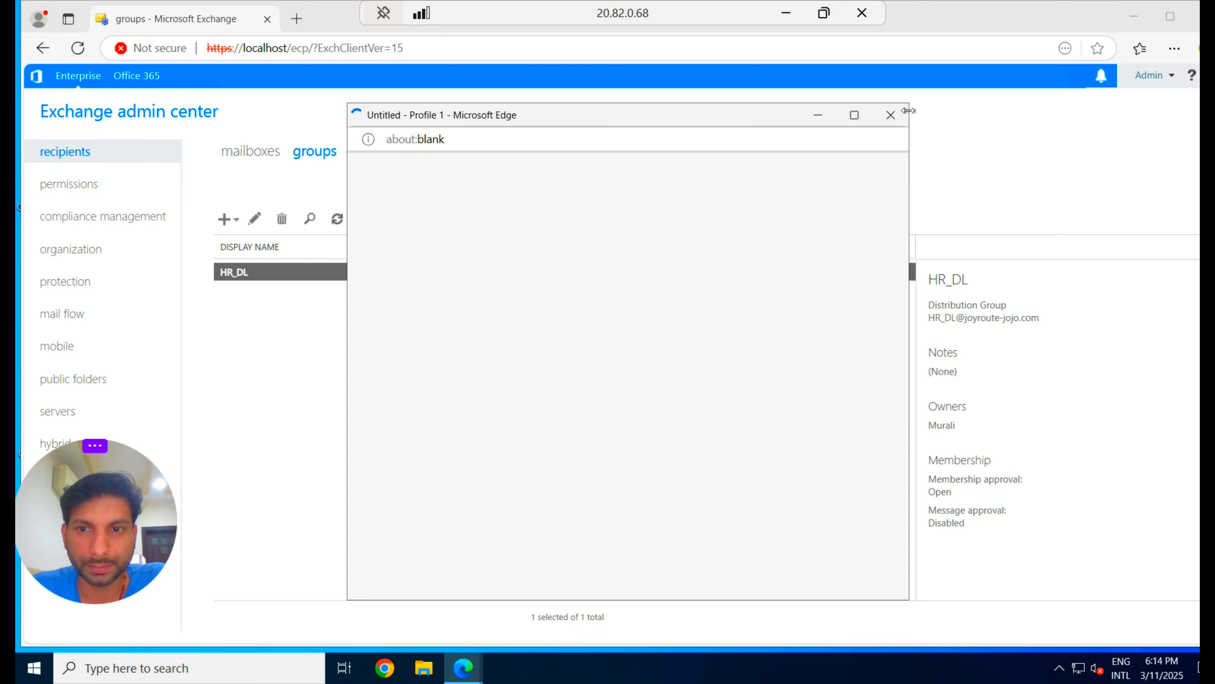
{"action": "left_click", "coordinate": [881, 106]}
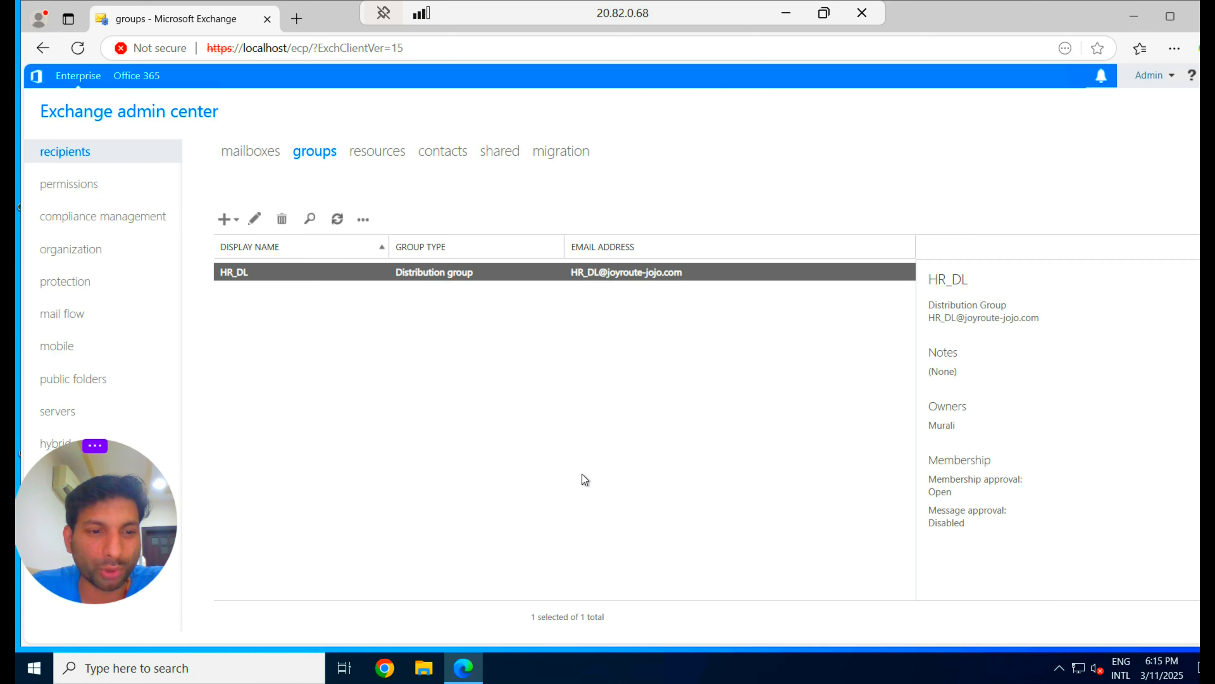
{"action": "double_click", "coordinate": [253, 274]}
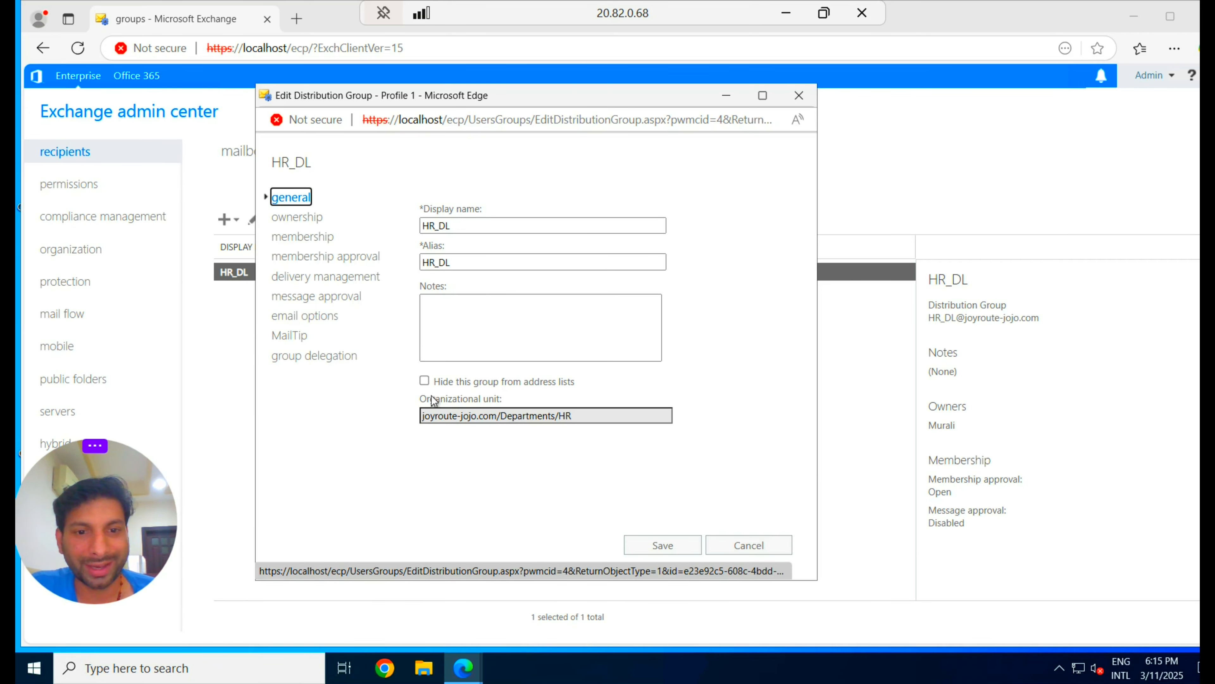
{"action": "left_click", "coordinate": [424, 381]}
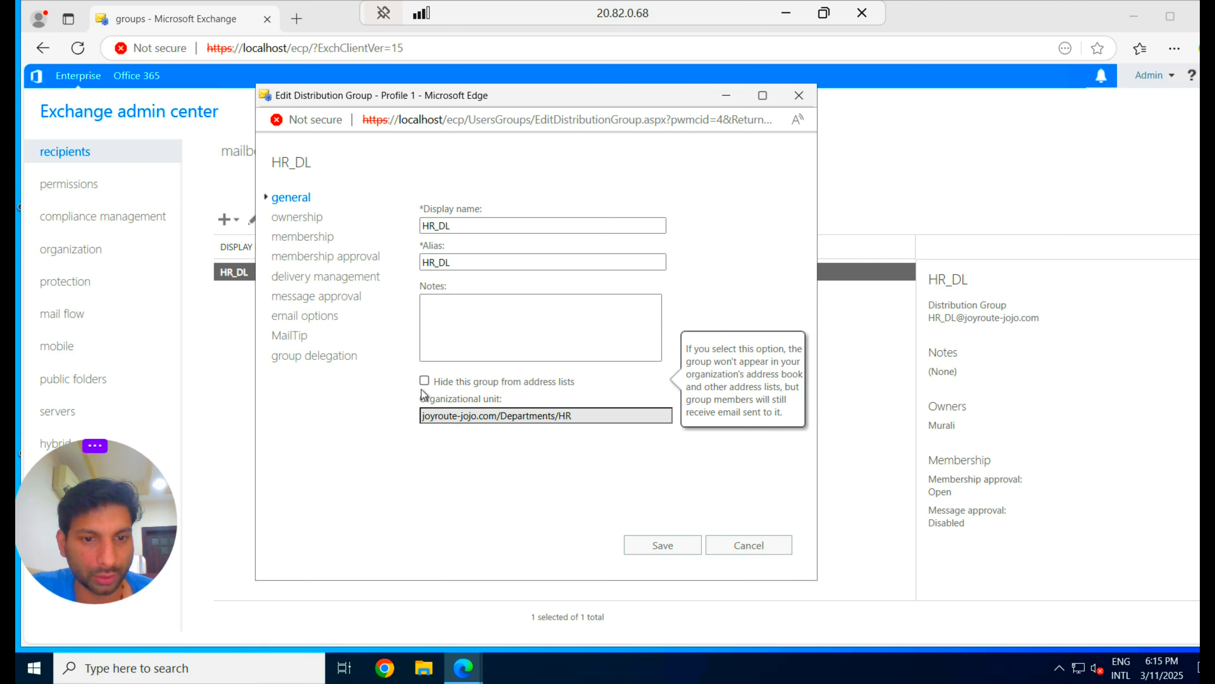
{"action": "left_click", "coordinate": [317, 219]}
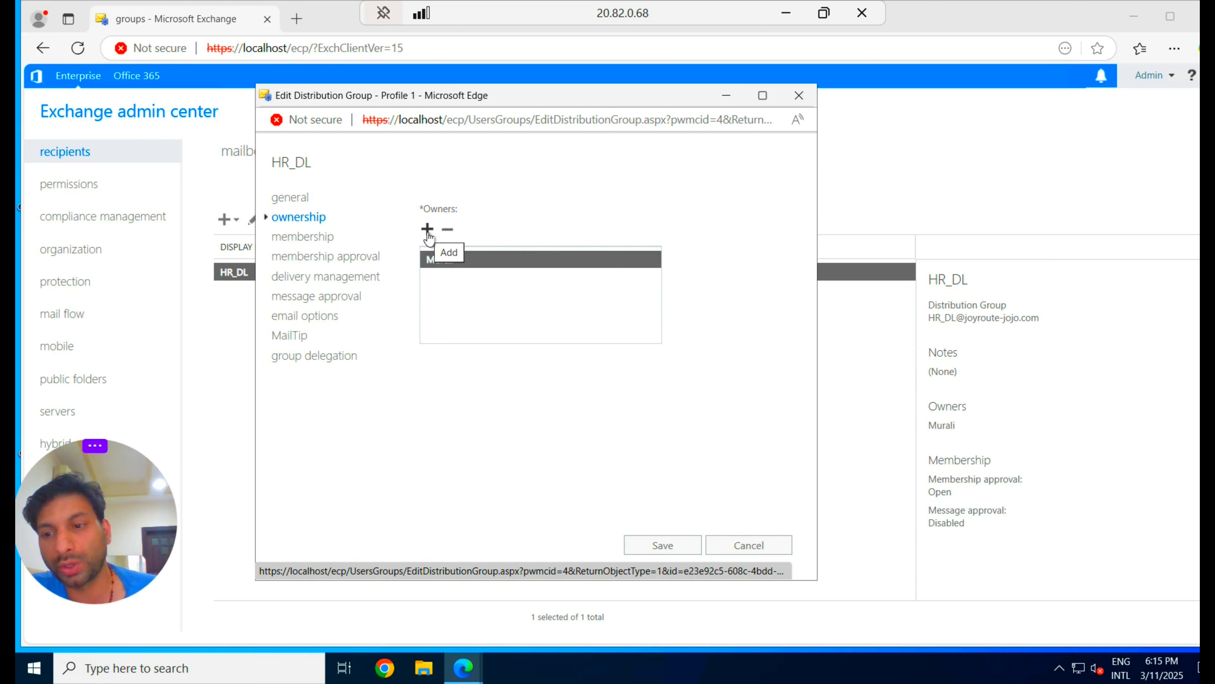
{"action": "left_click", "coordinate": [319, 236]}
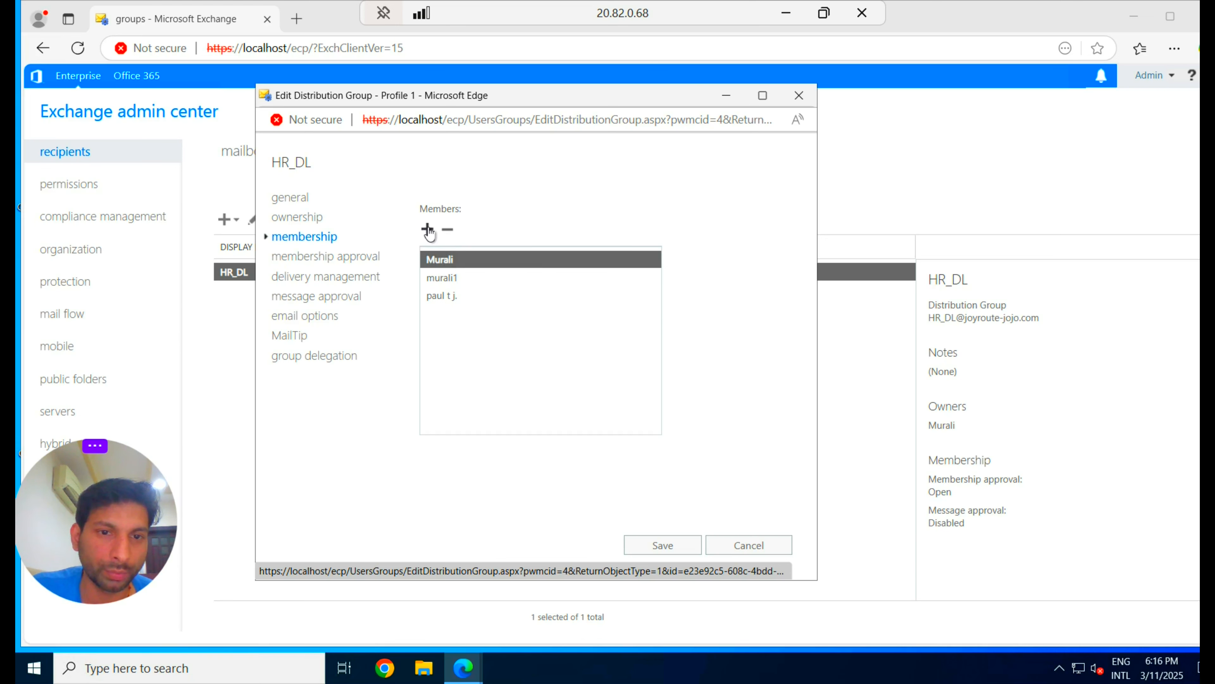
{"action": "left_click", "coordinate": [347, 258]}
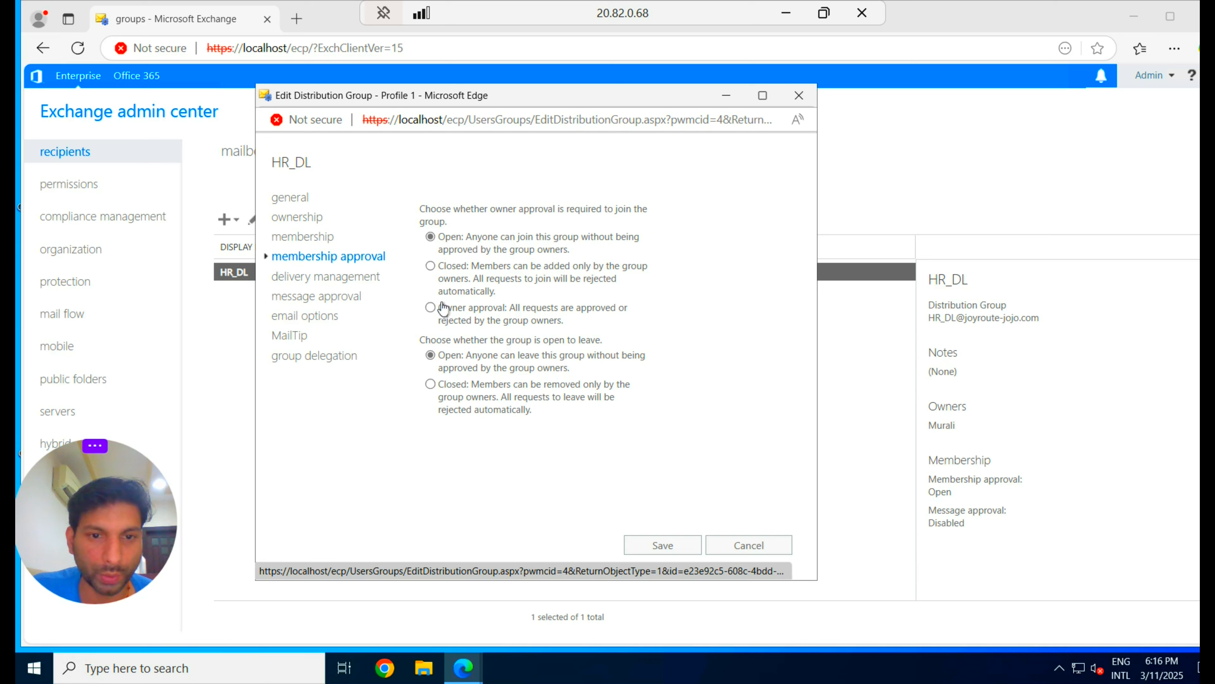
Review the HR_DL group's delivery management and message approval settings, including the moderator approval option
{"action": "left_click", "coordinate": [350, 283]}
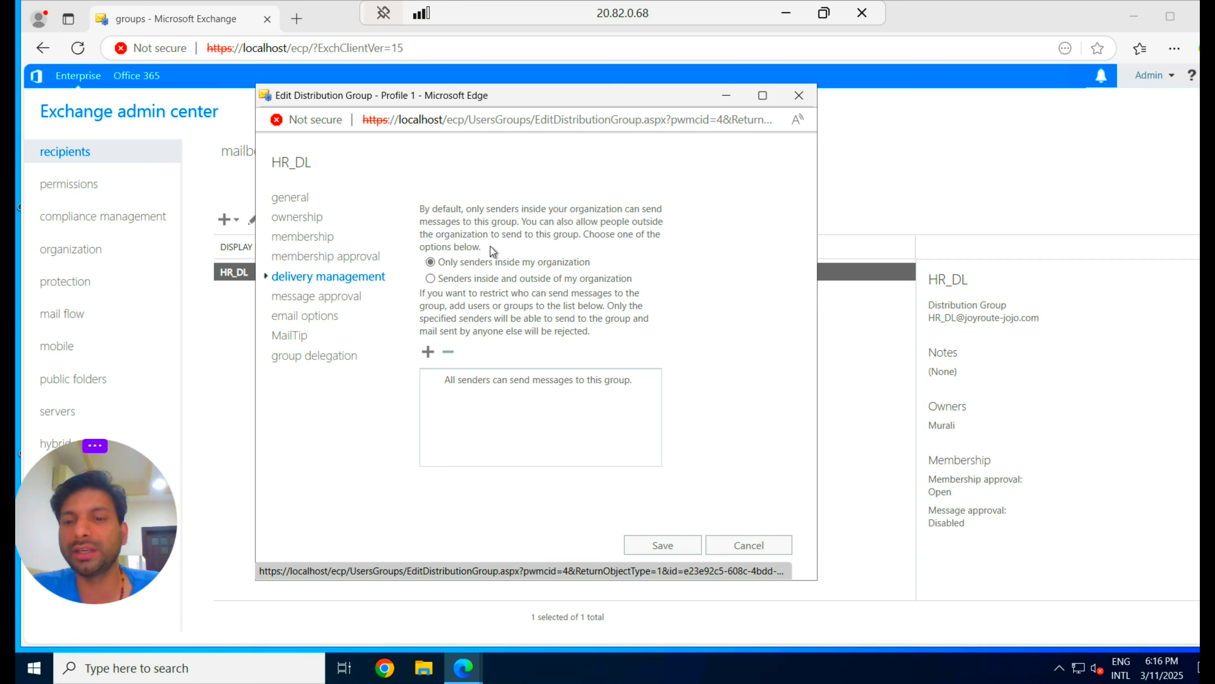
{"action": "left_click", "coordinate": [320, 297]}
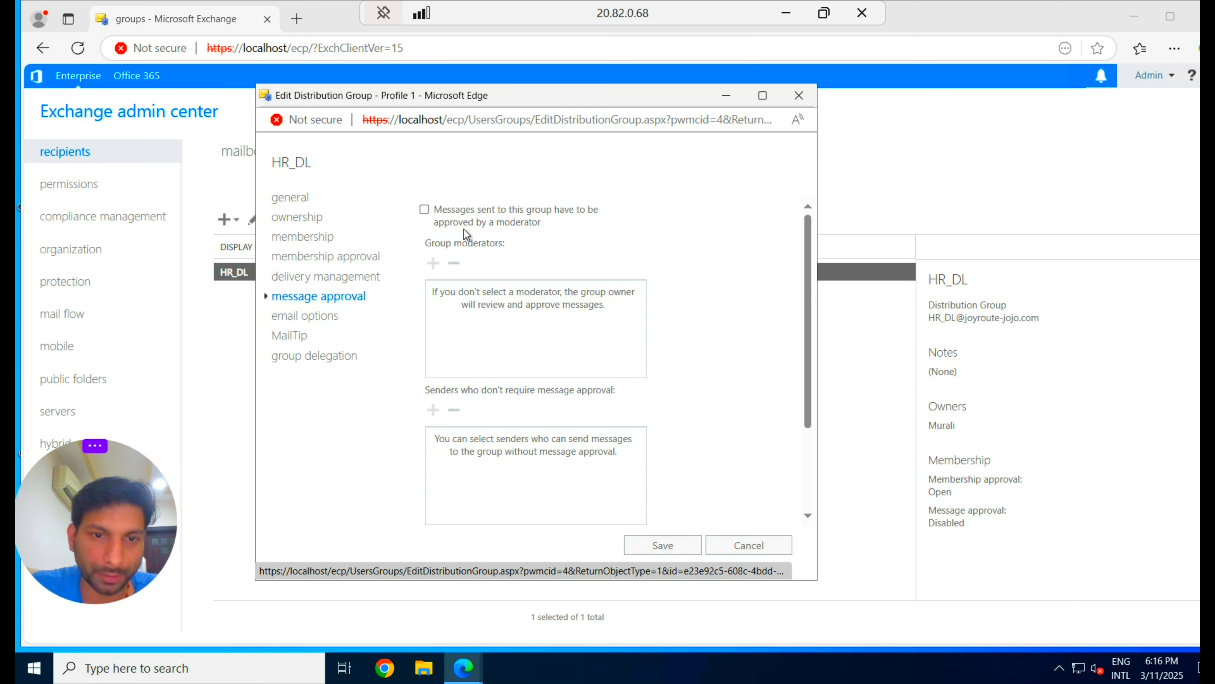
{"action": "left_click", "coordinate": [424, 210]}
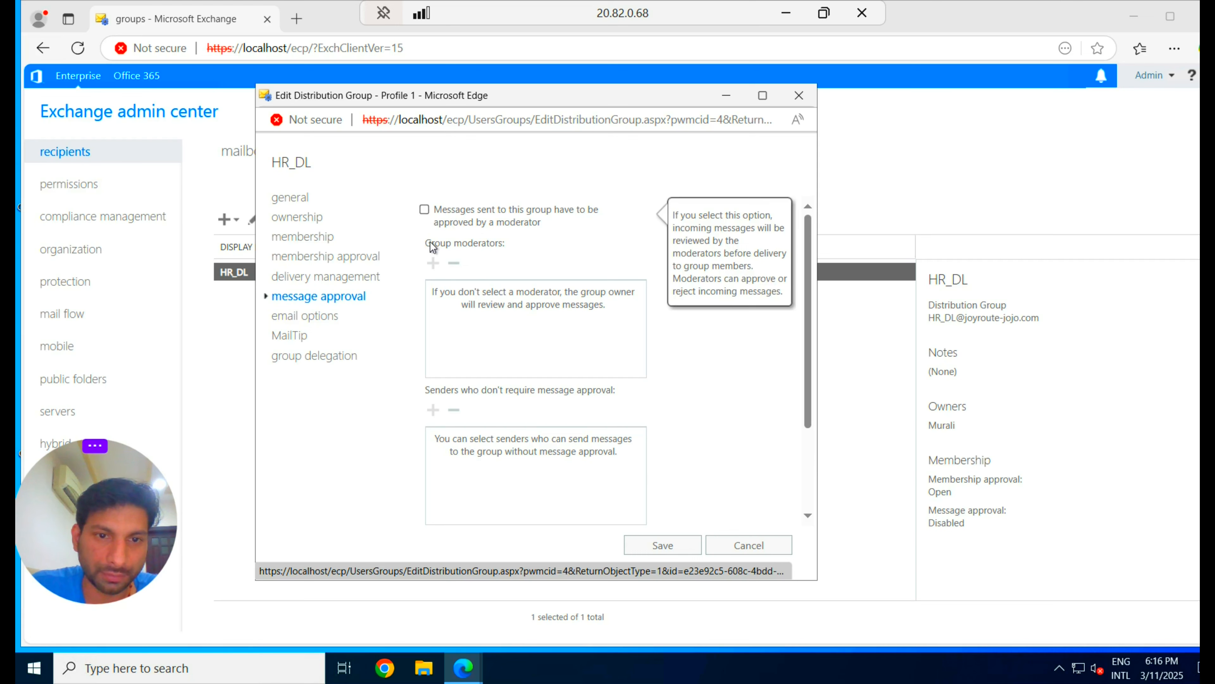
{"action": "left_click", "coordinate": [424, 214]}
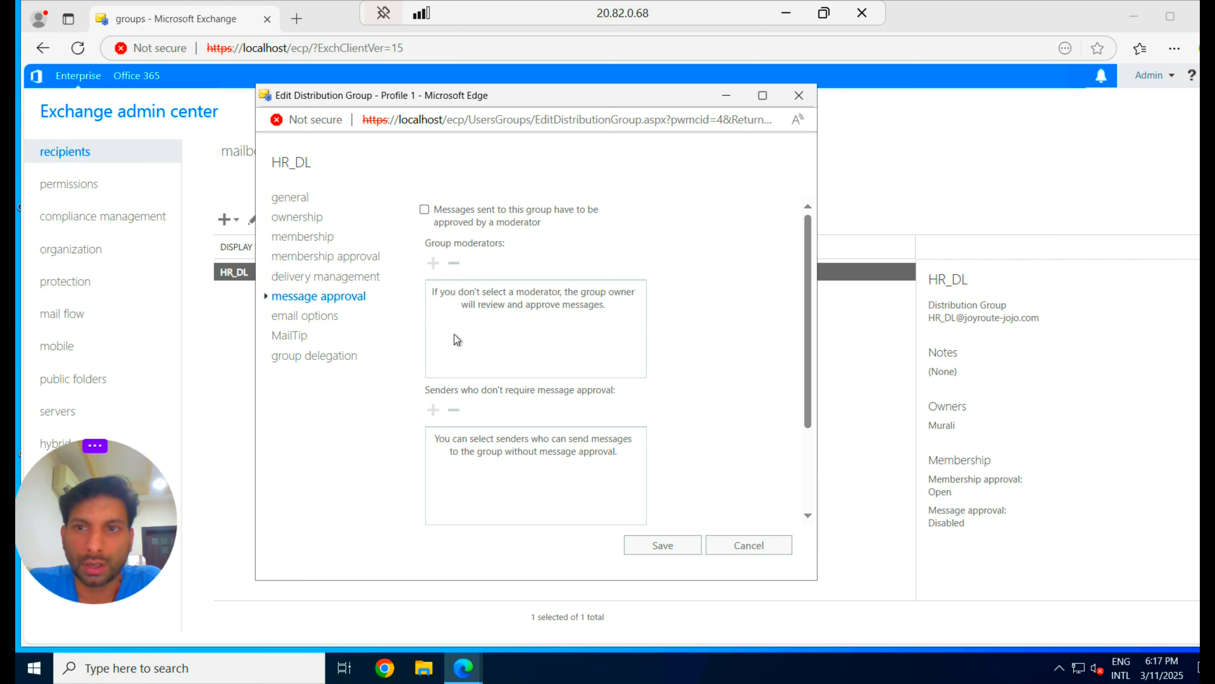
Review the HR_DL group's email options, MailTip and group delegation settings, and close its properties without saving
{"action": "left_click", "coordinate": [321, 316]}
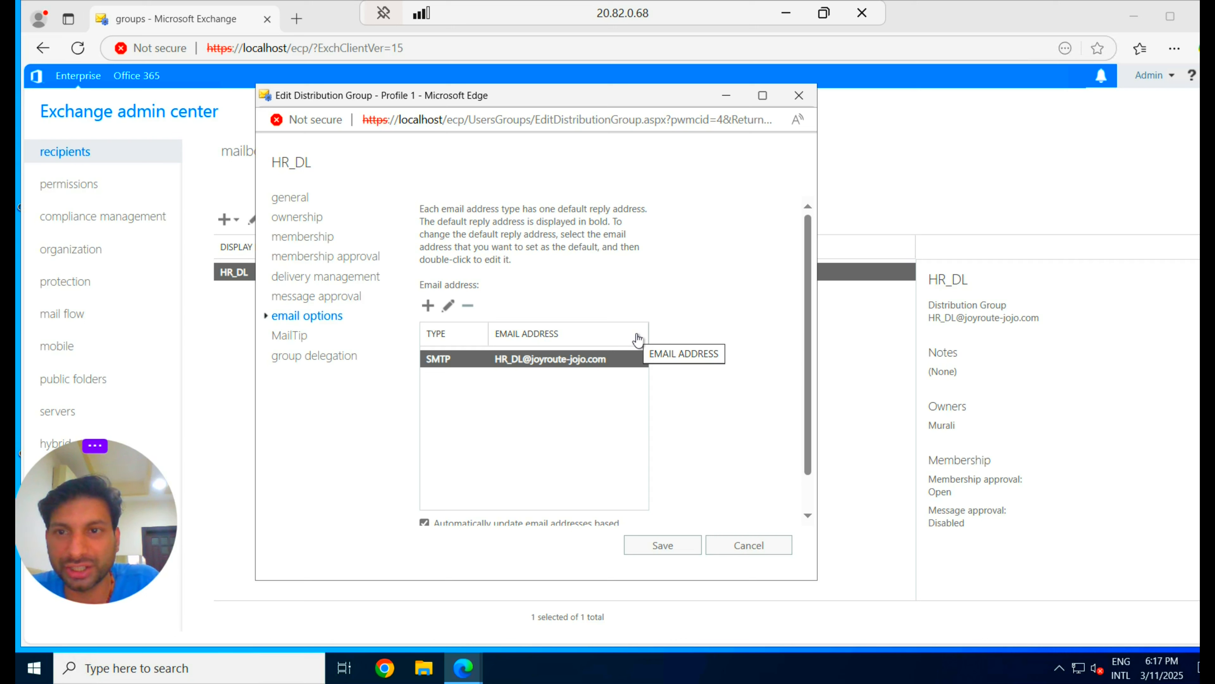
{"action": "left_click", "coordinate": [296, 336]}
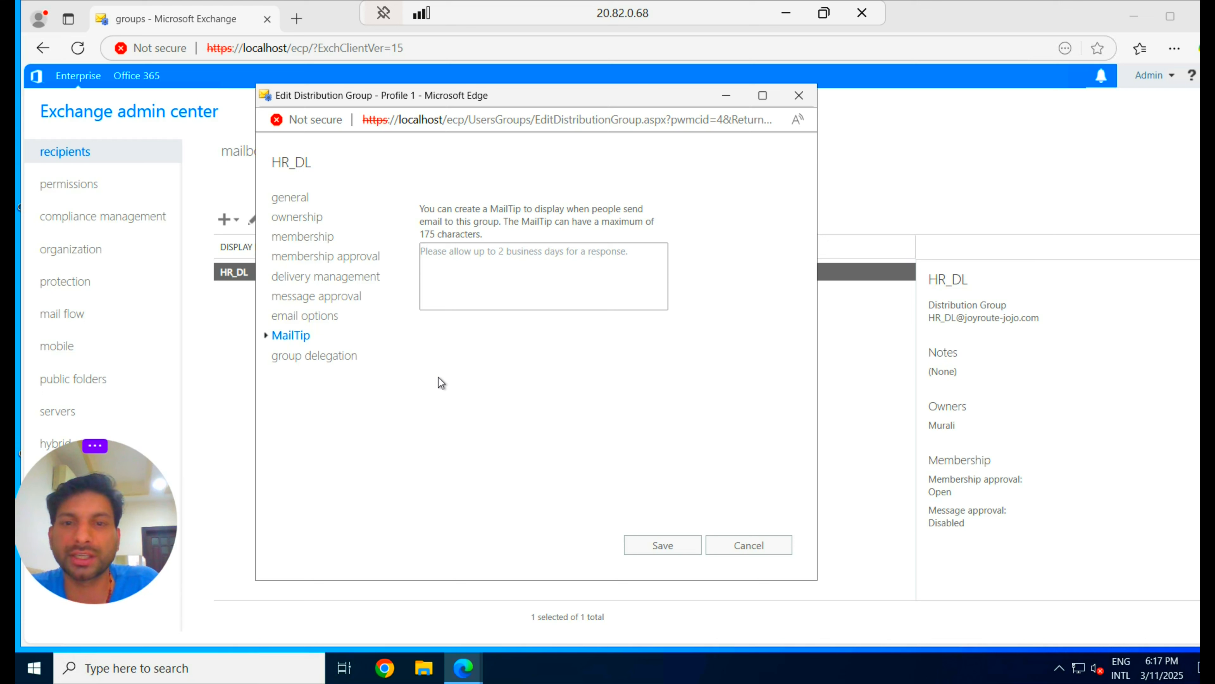
{"action": "left_click", "coordinate": [542, 291]}
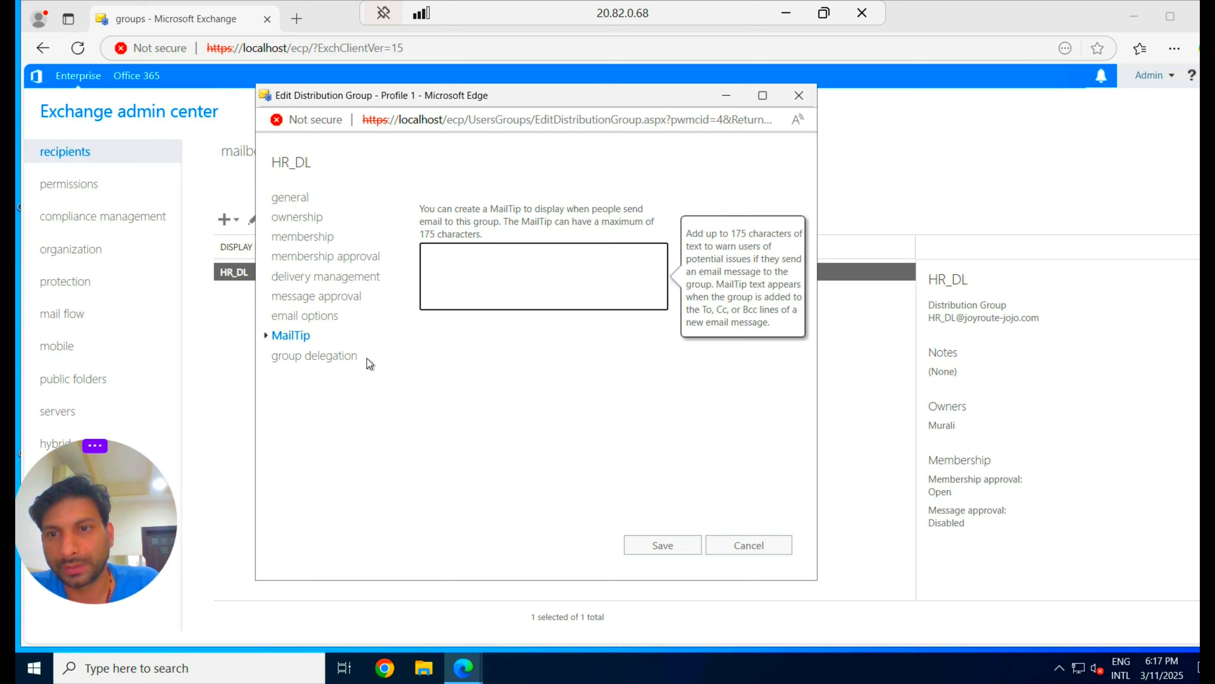
{"action": "left_click", "coordinate": [321, 355]}
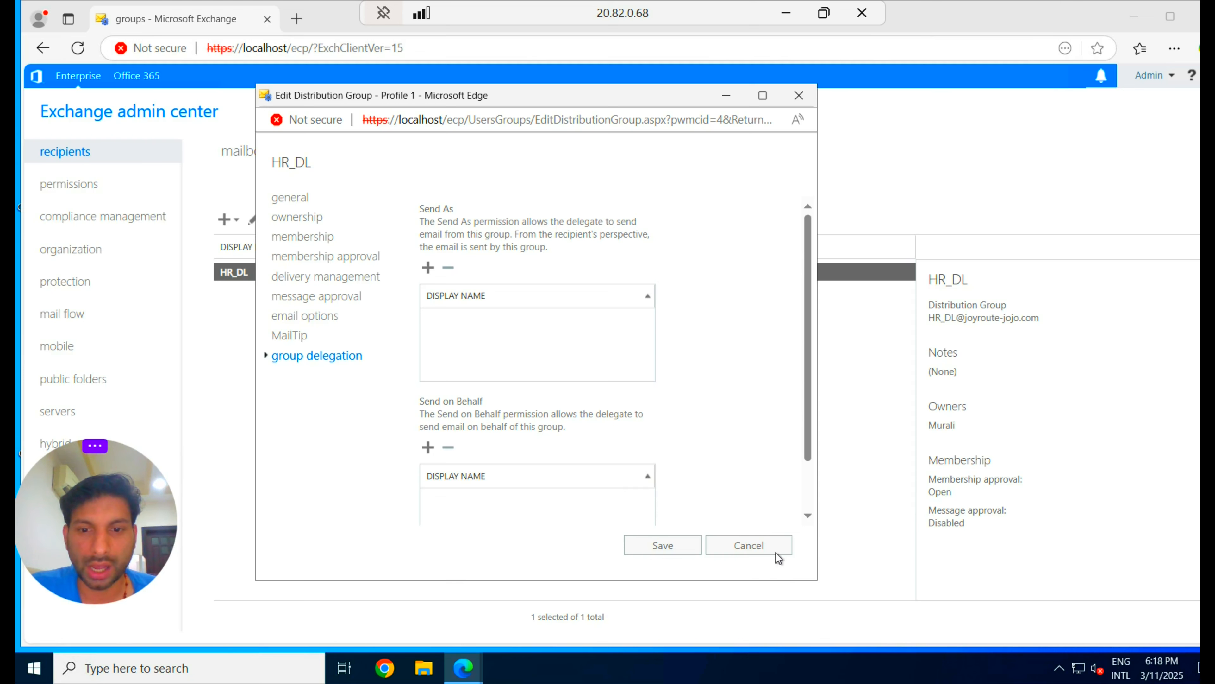
{"action": "left_click", "coordinate": [768, 548]}
{"action": "left_click", "coordinate": [227, 219]}
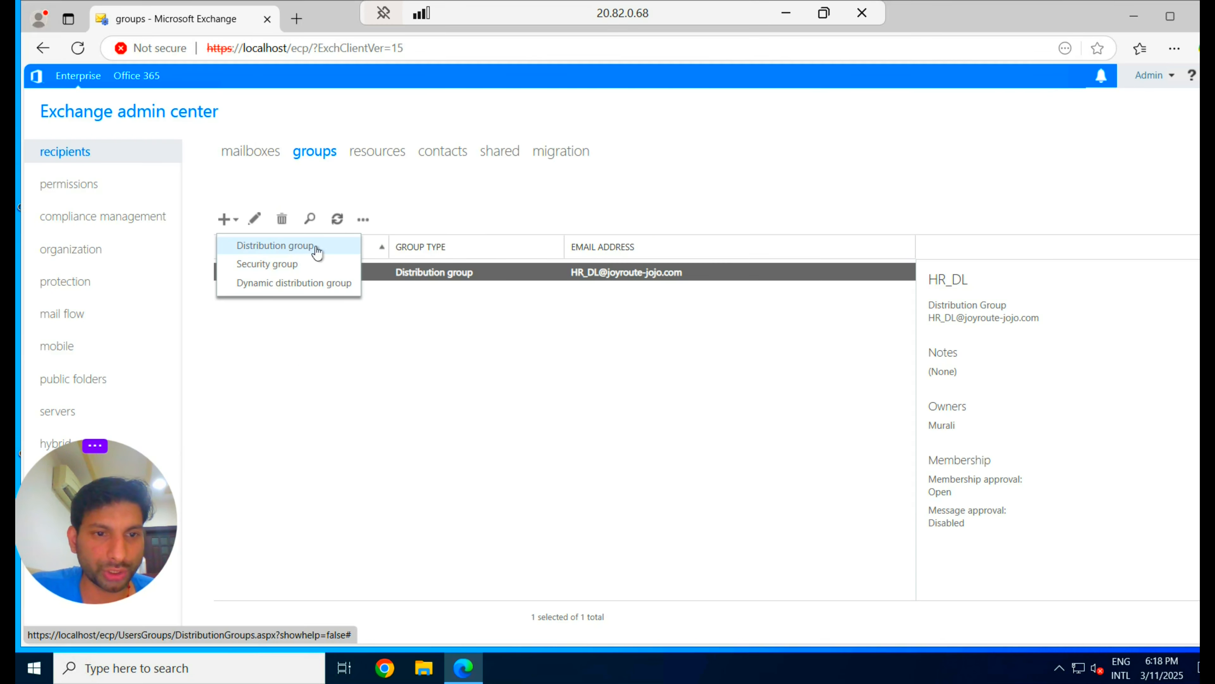
{"action": "left_click", "coordinate": [339, 372]}
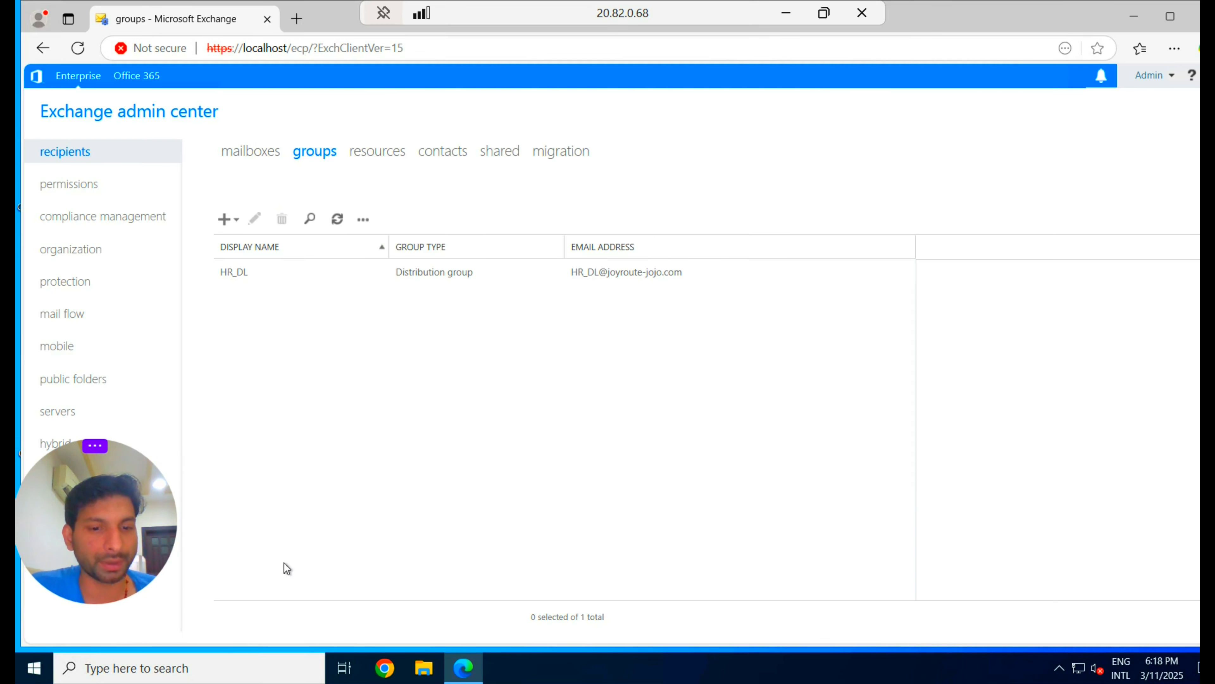
Switch to Active Directory Users and Computers, show the HR organizational unit under Departments, and widen the Name column
{"action": "left_click", "coordinate": [229, 663]}
{"action": "type", "text": "dsa"}
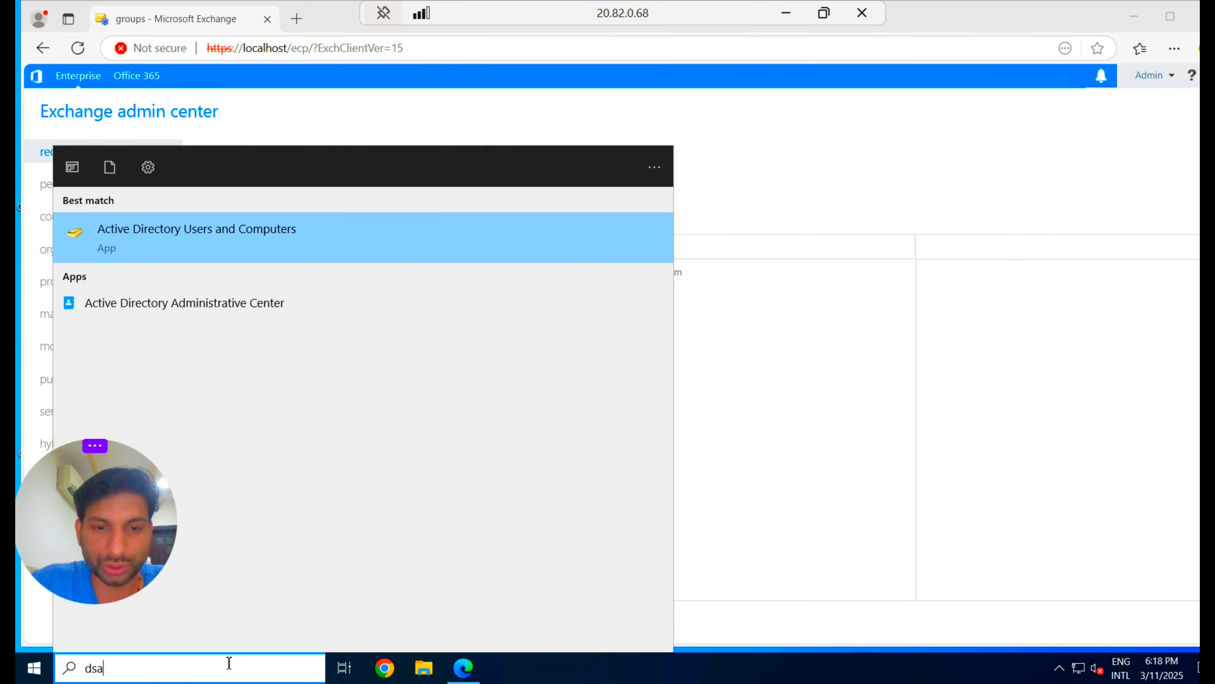
{"action": "key", "text": "Return"}
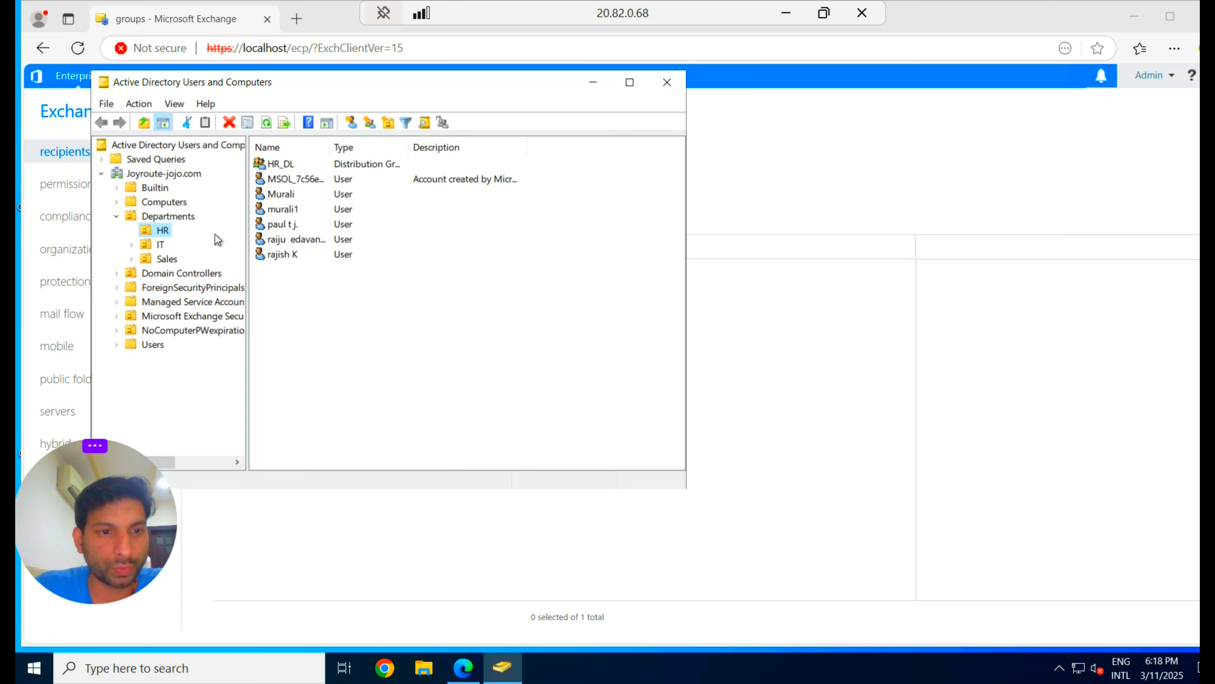
{"action": "left_click", "coordinate": [184, 220]}
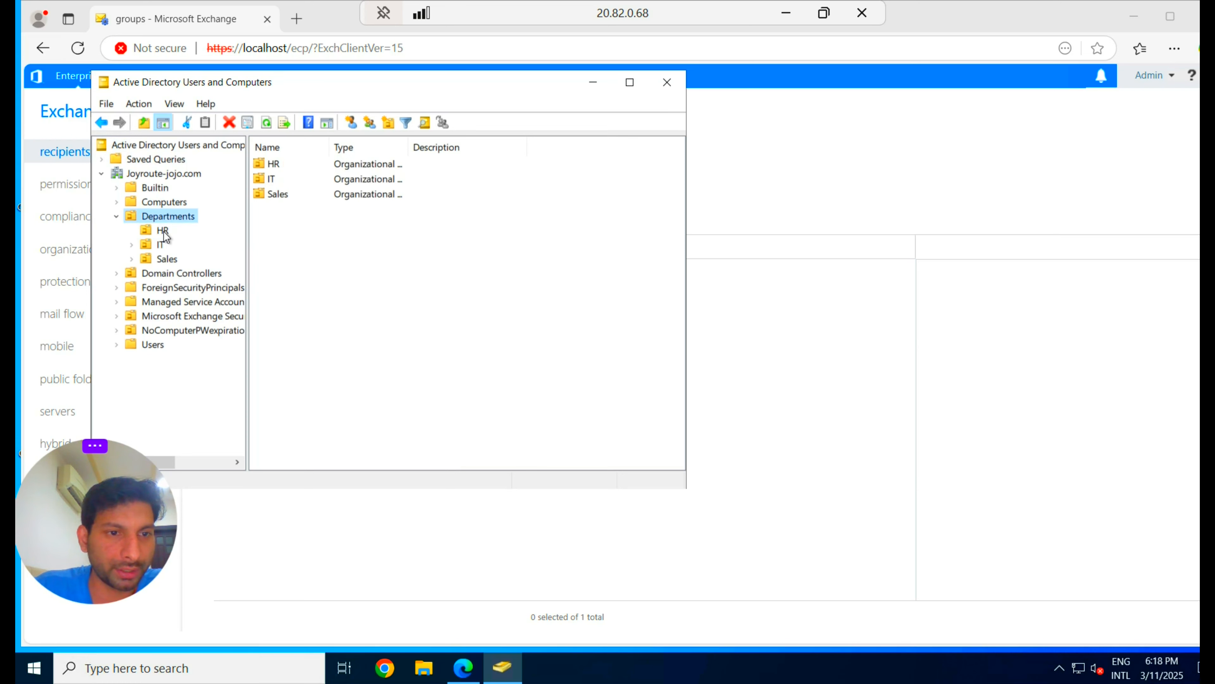
{"action": "left_click", "coordinate": [163, 232]}
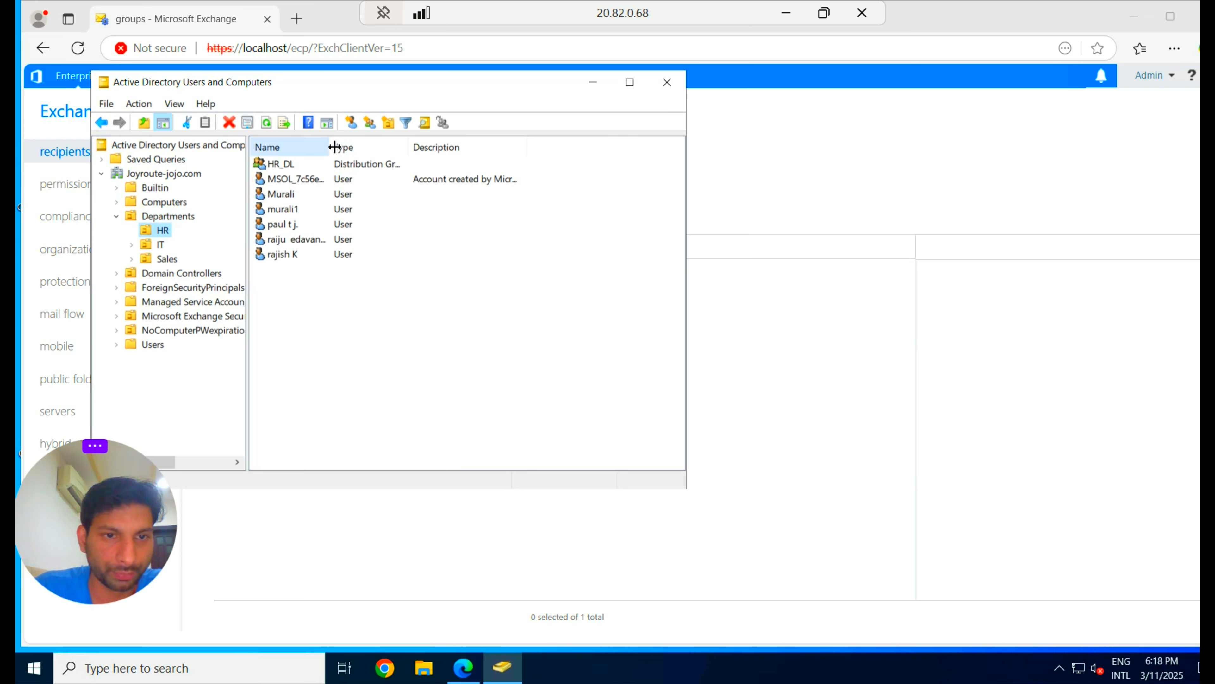
{"action": "left_click_drag", "start_coordinate": [331, 147], "coordinate": [441, 149]}
Open the HR_DL group's directory properties and examine its e-mail address, members, group memberships and manager
{"action": "double_click", "coordinate": [289, 166]}
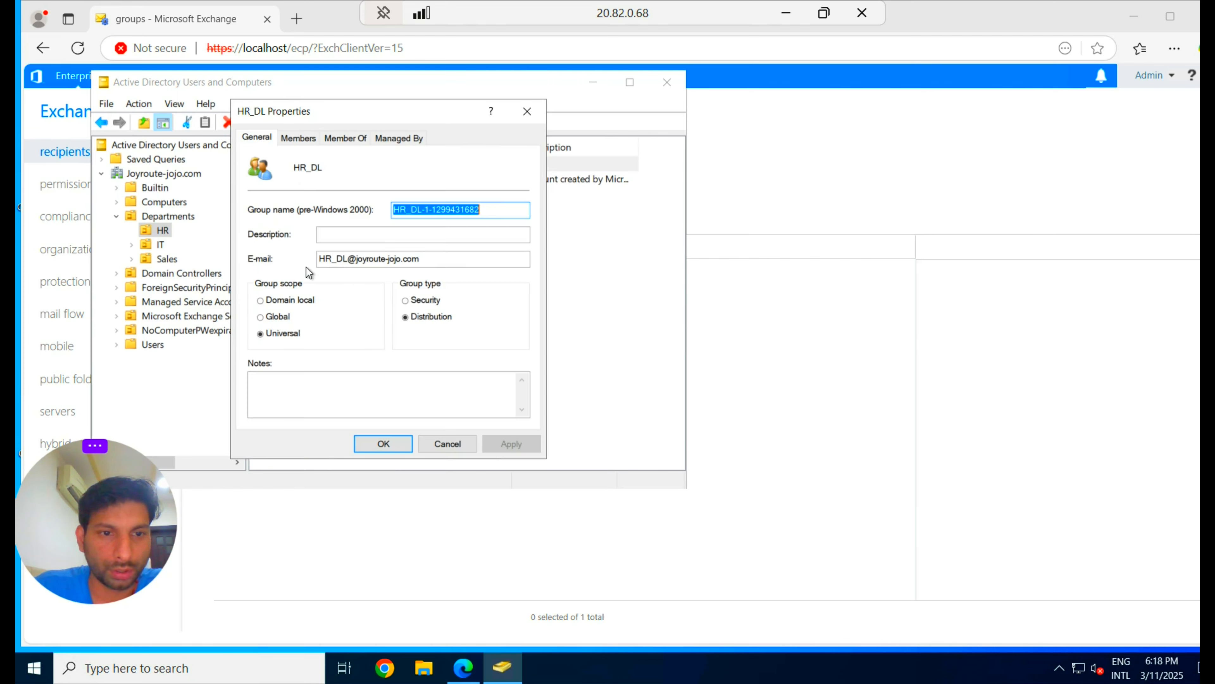
{"action": "left_click_drag", "start_coordinate": [419, 260], "coordinate": [312, 262]}
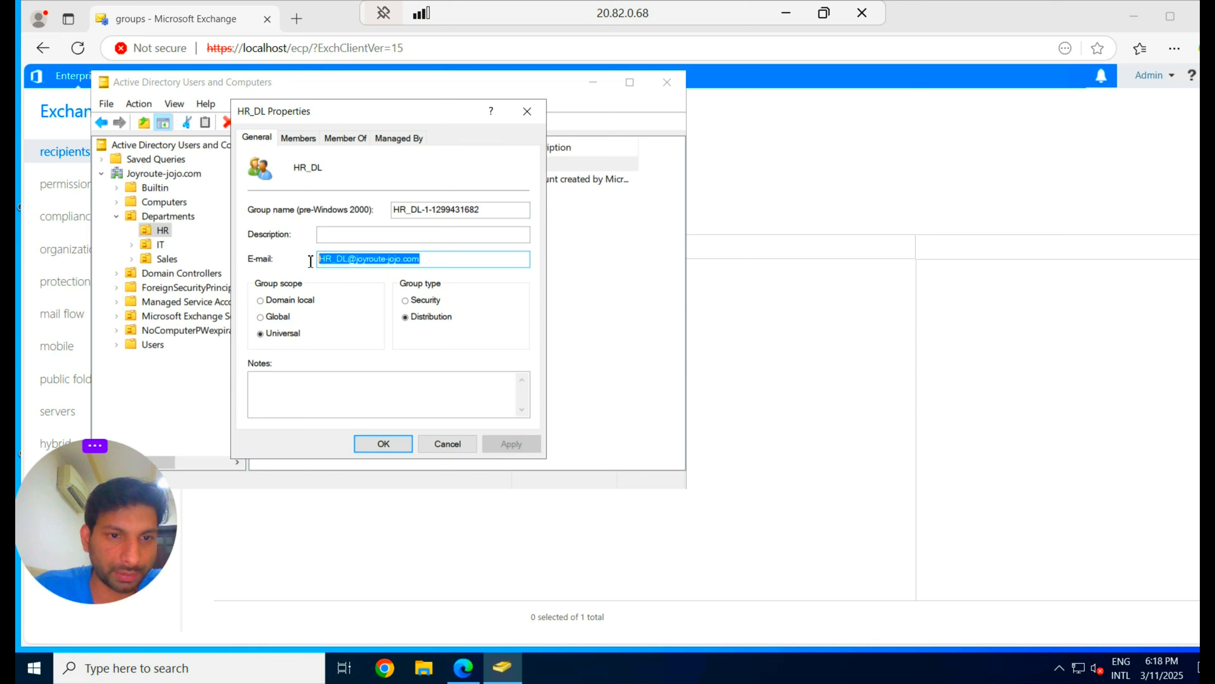
{"action": "left_click", "coordinate": [303, 140]}
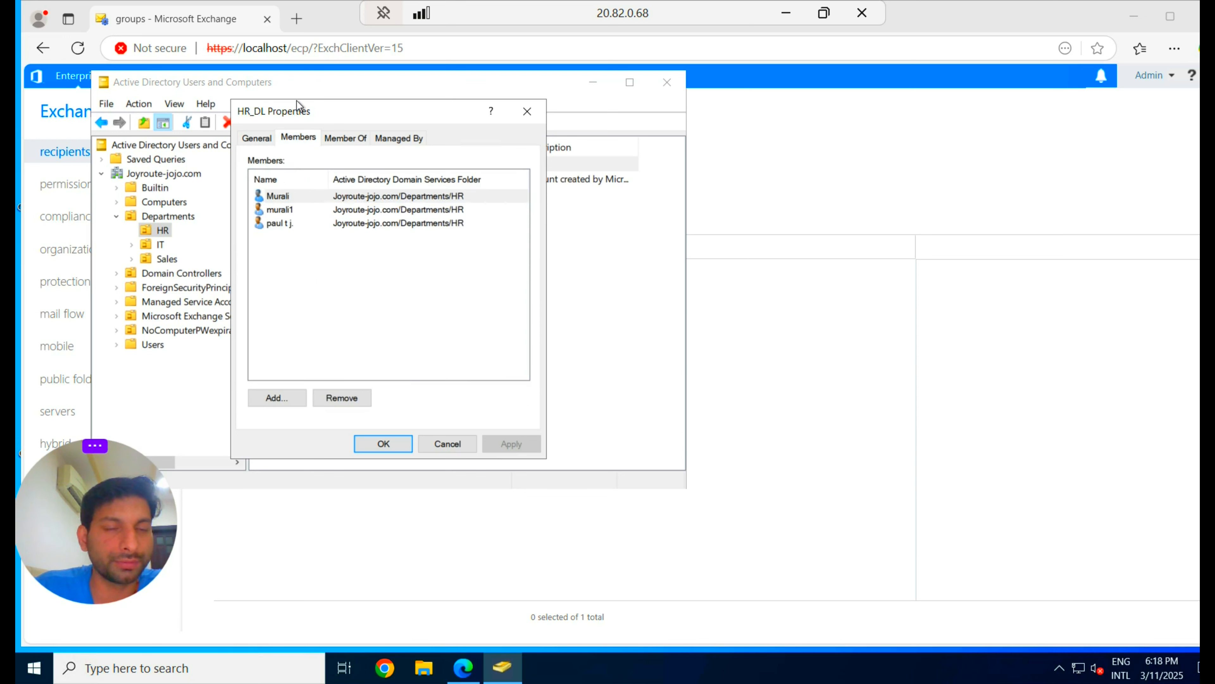
{"action": "left_click", "coordinate": [342, 139]}
{"action": "left_click", "coordinate": [386, 139]}
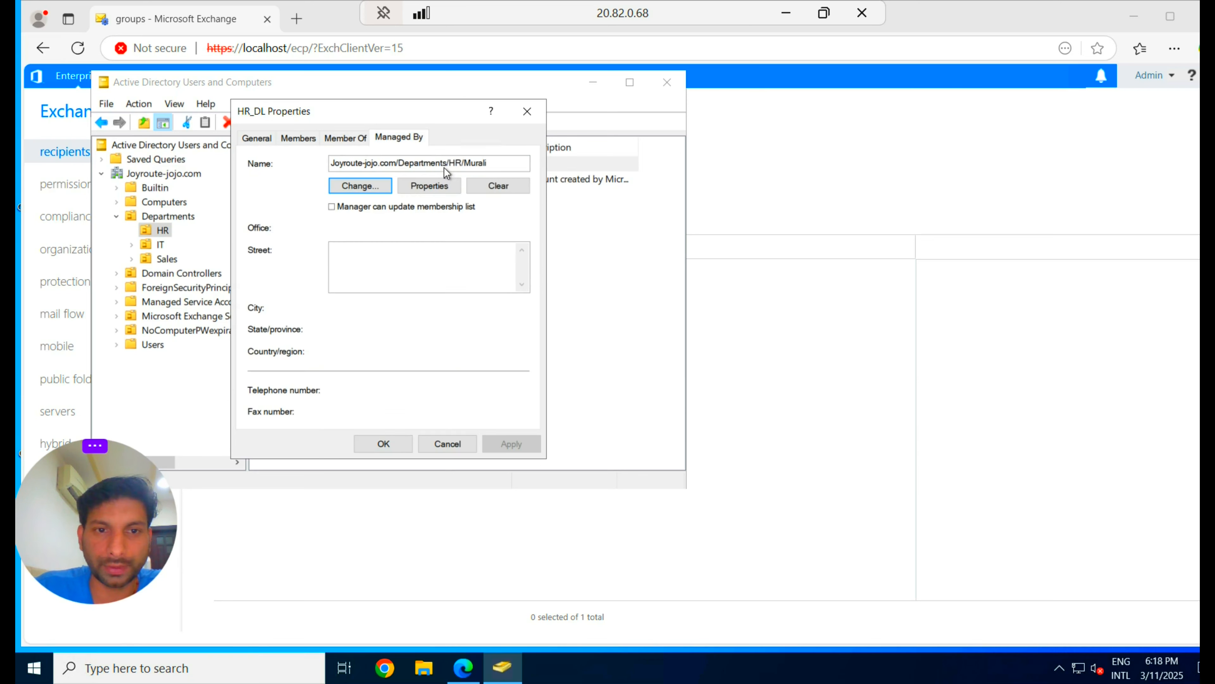
Check the HR_DL manager's name and the option letting the manager update the membership list, and close without applying changes
{"action": "left_click", "coordinate": [486, 165]}
{"action": "left_click_drag", "start_coordinate": [507, 165], "coordinate": [464, 166]}
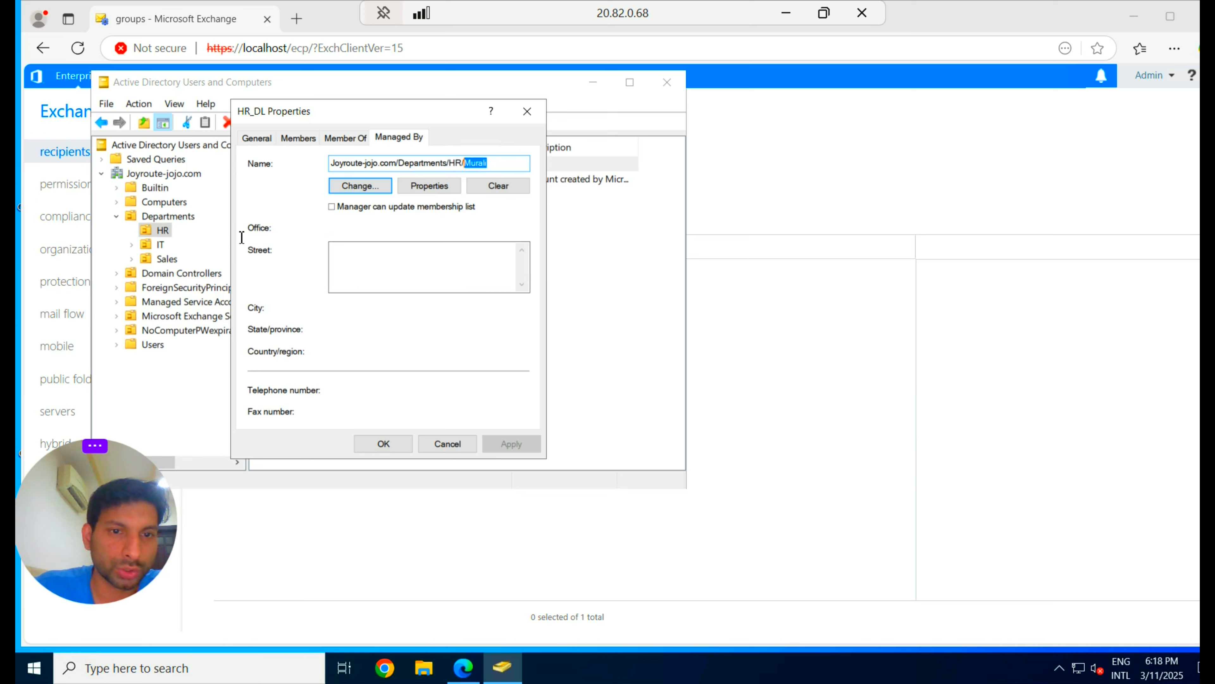
{"action": "left_click", "coordinate": [332, 208]}
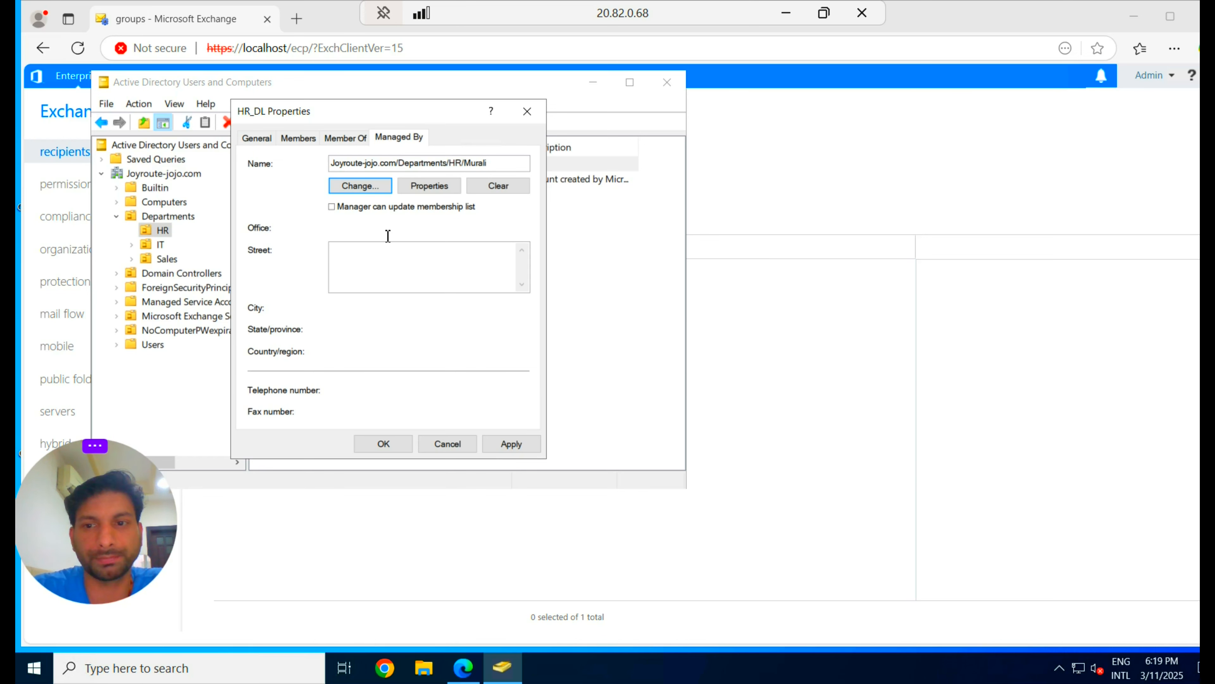
{"action": "left_click", "coordinate": [668, 84]}
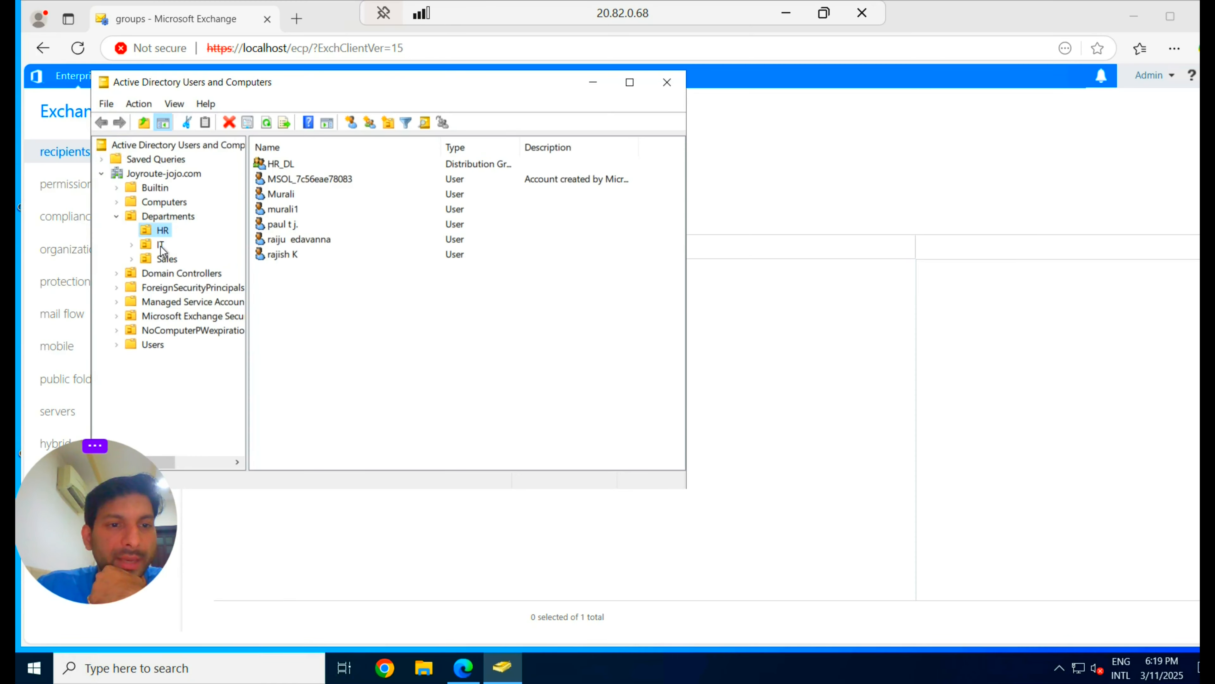
Create a group named IT_Internal in the IT organizational unit with Universal scope and Distribution type
{"action": "left_click", "coordinate": [165, 246]}
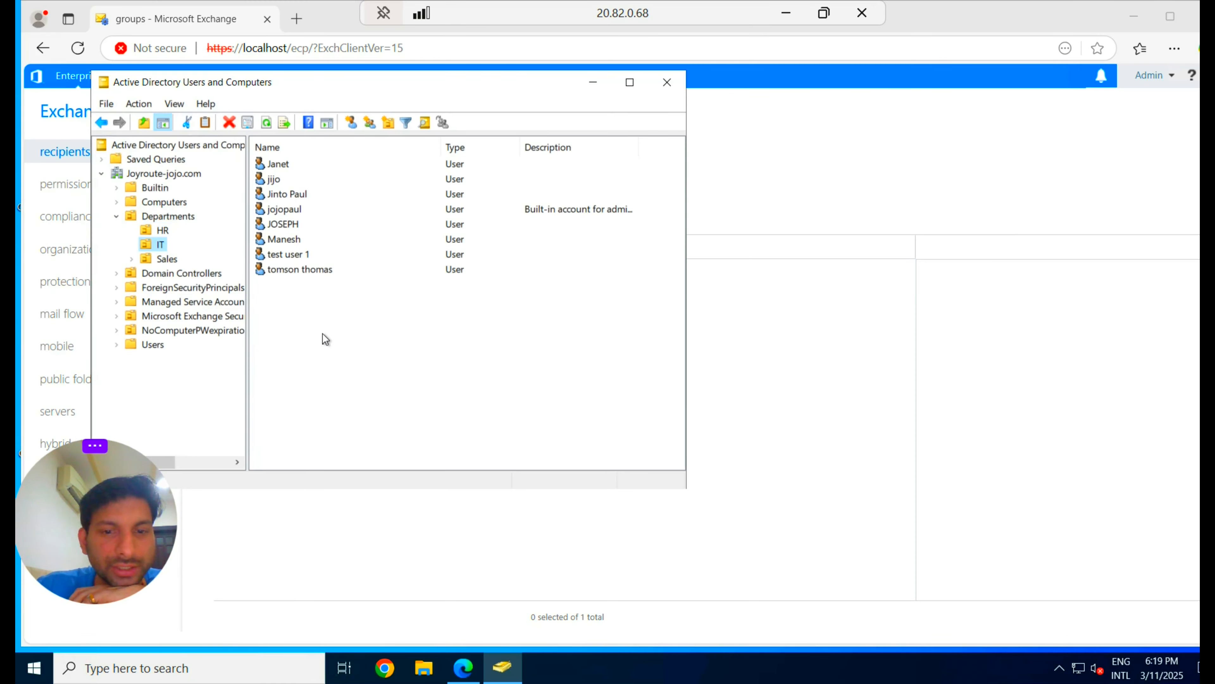
{"action": "right_click", "coordinate": [322, 312]}
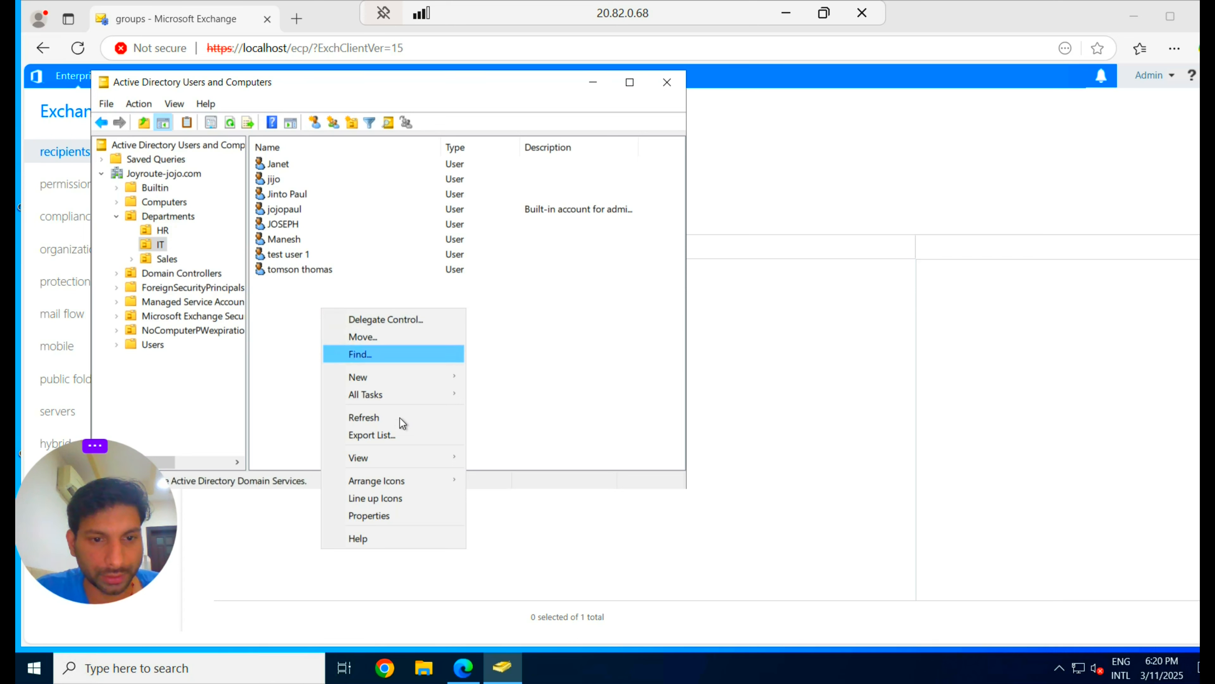
{"action": "mouse_move", "coordinate": [393, 382]}
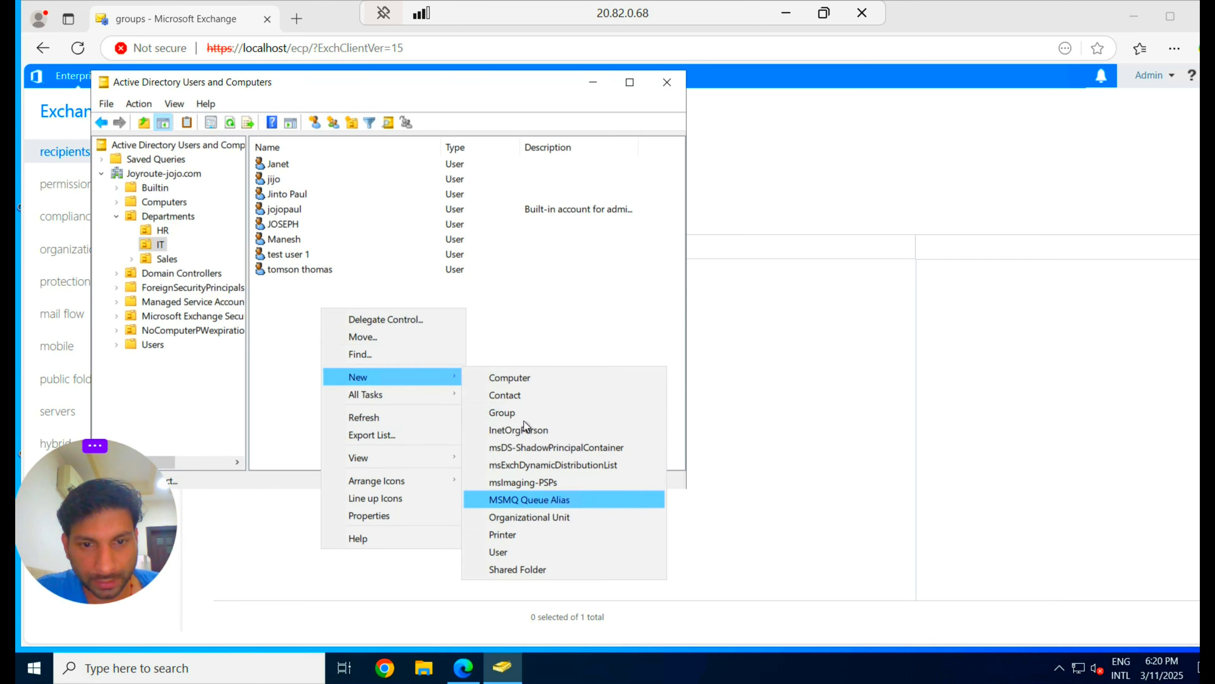
{"action": "left_click", "coordinate": [512, 414]}
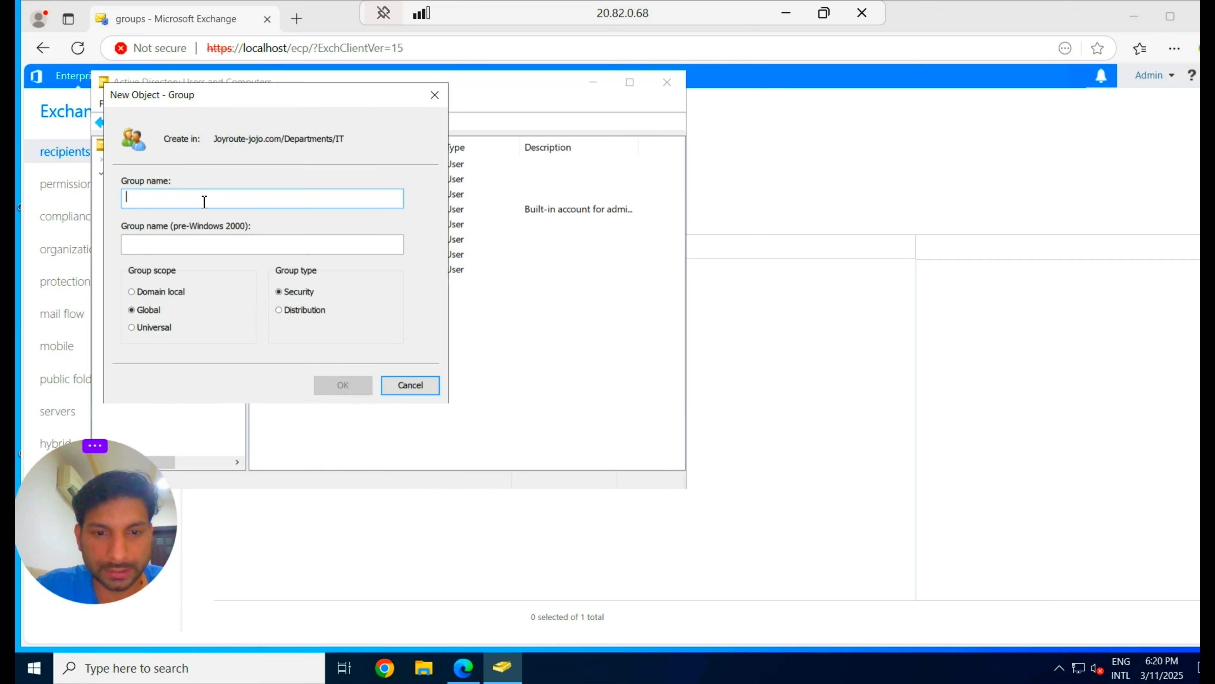
{"action": "type", "text": "IT"}
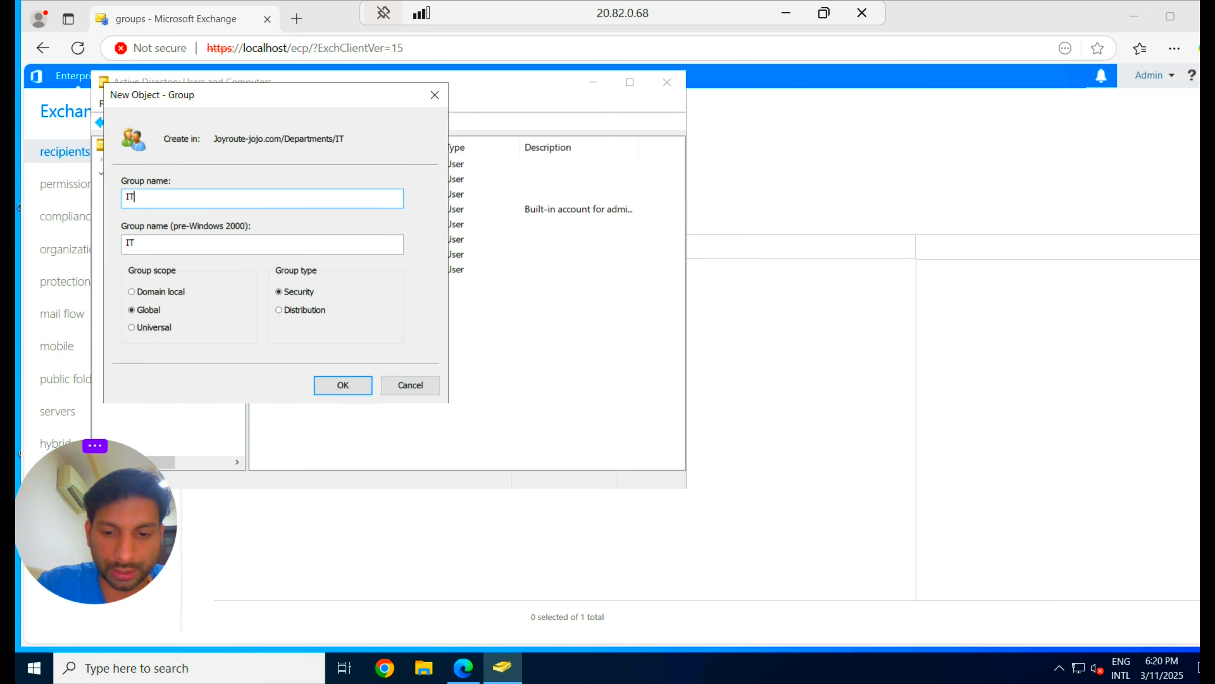
{"action": "type", "text": "_Inter"}
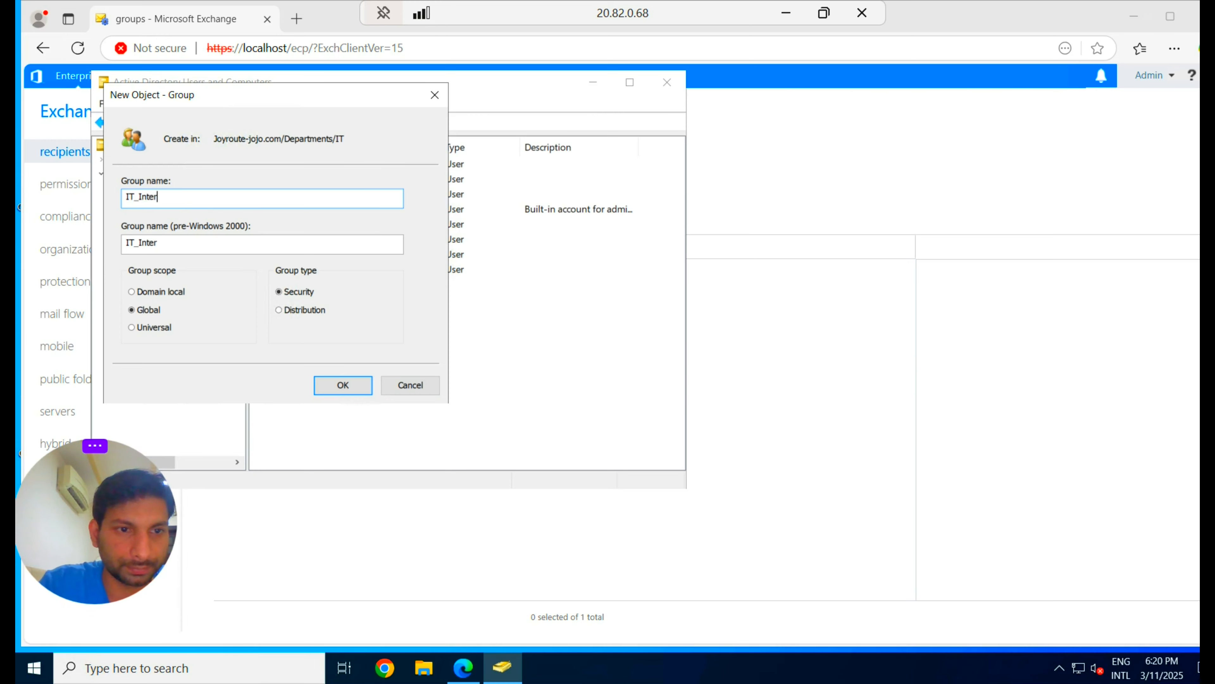
{"action": "type", "text": "nal"}
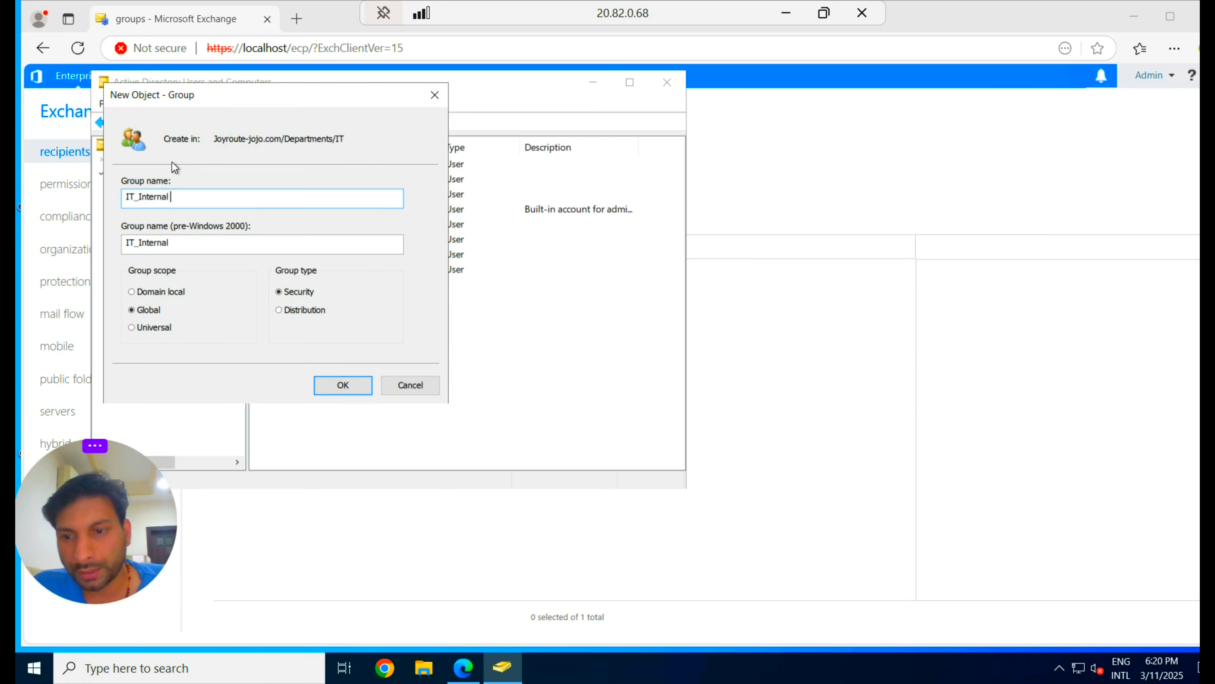
{"action": "left_click", "coordinate": [154, 327]}
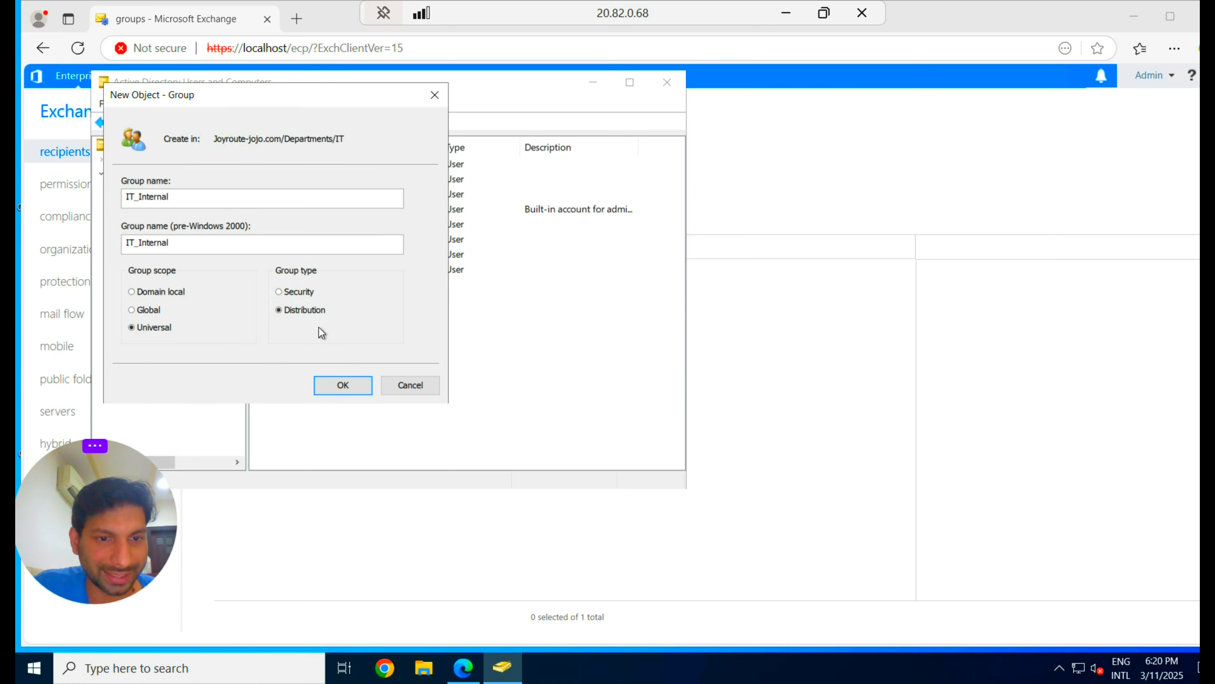
{"action": "left_click", "coordinate": [348, 386]}
Open the IT_Internal group's properties, add three users from the IT unit as members, and save the membership
{"action": "key", "text": "Return"}
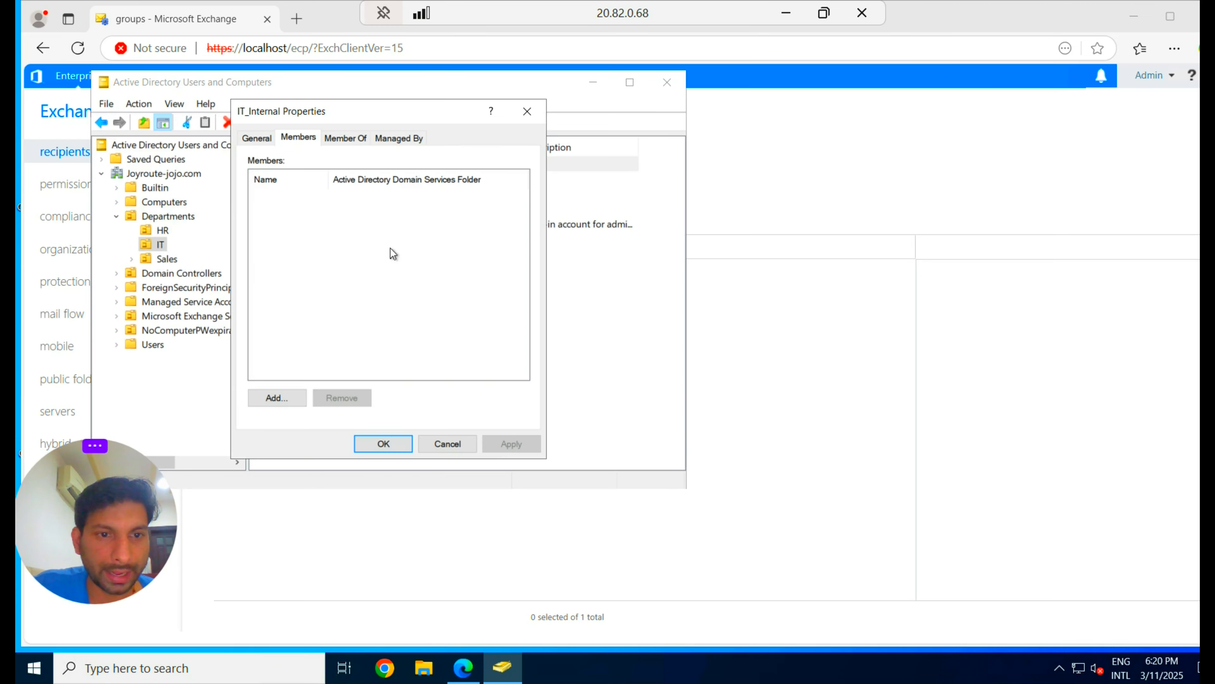
{"action": "left_click", "coordinate": [277, 398]}
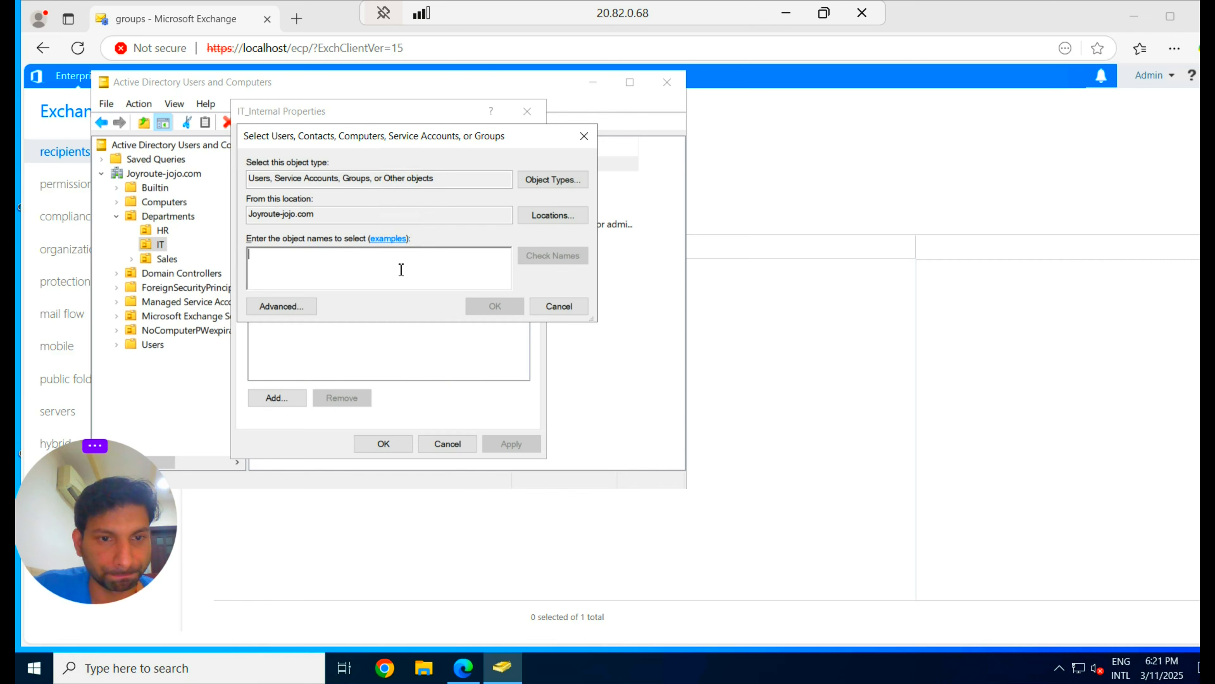
{"action": "type", "text": "janet"}
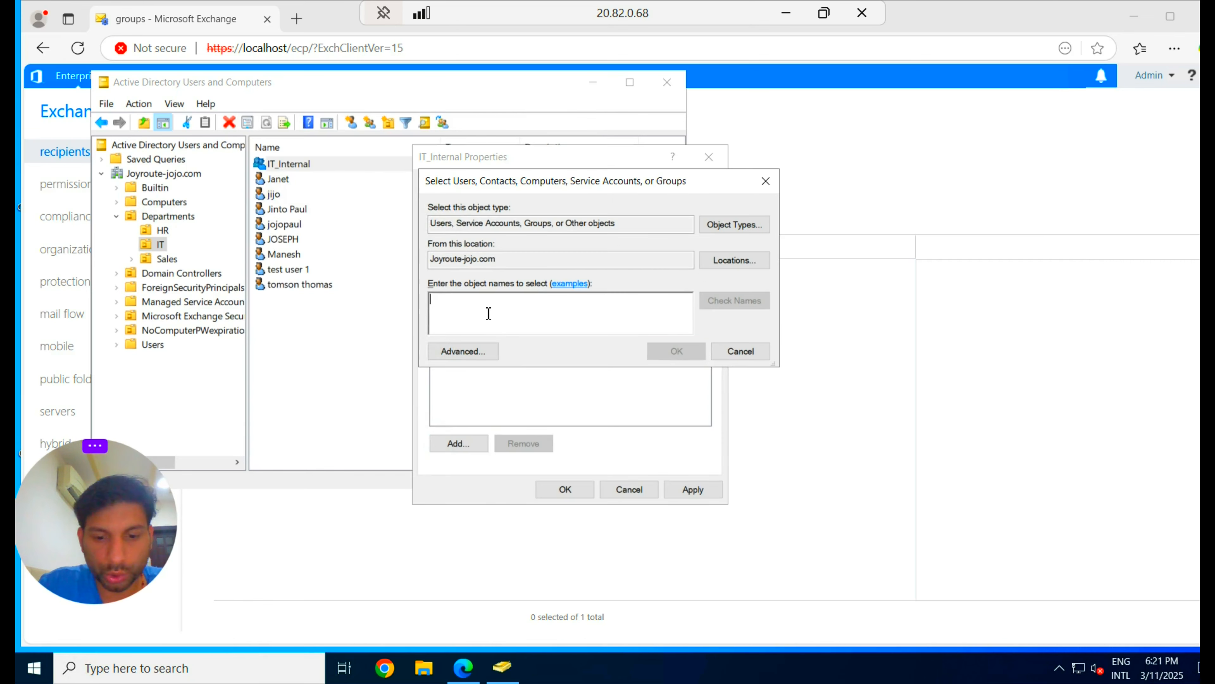
{"action": "type", "text": "josep"}
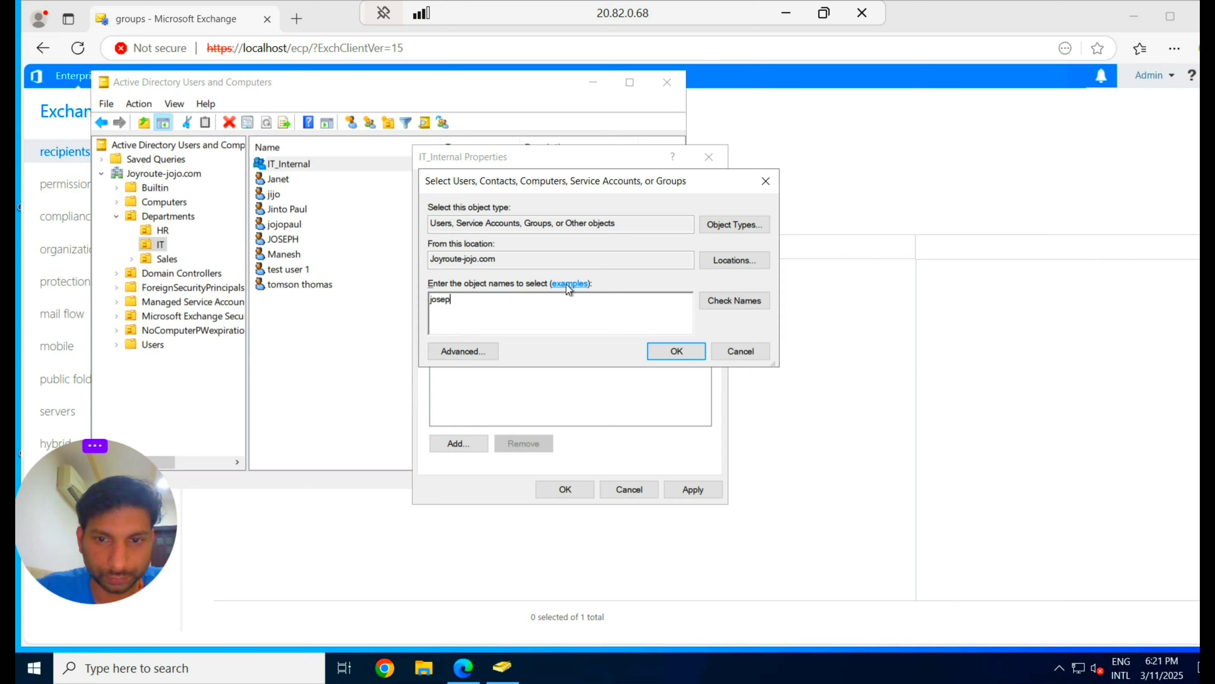
{"action": "left_click", "coordinate": [724, 302]}
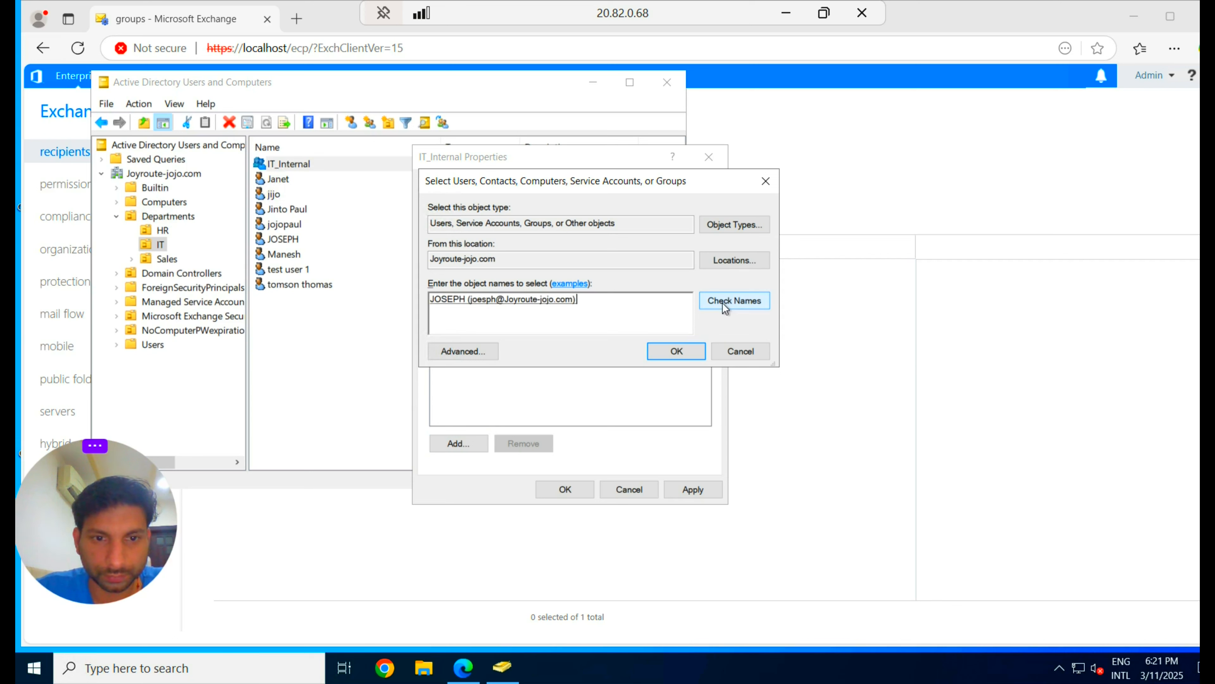
{"action": "left_click", "coordinate": [676, 354]}
{"action": "left_click", "coordinate": [696, 489]}
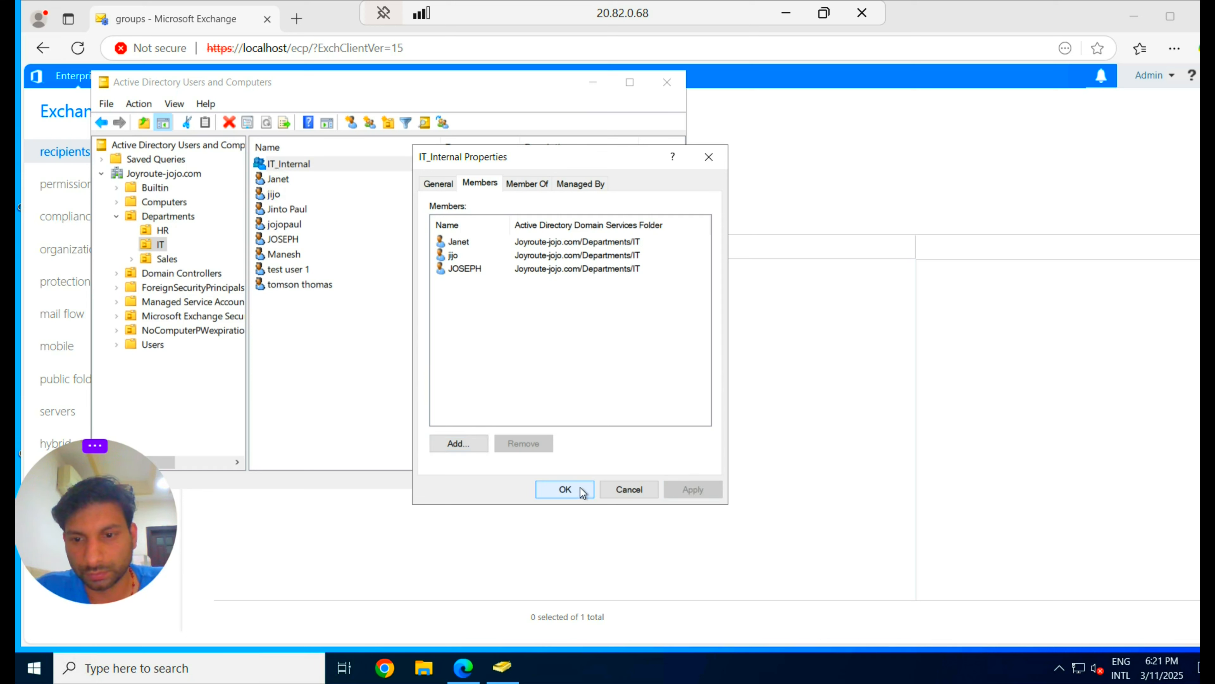
{"action": "left_click", "coordinate": [565, 490]}
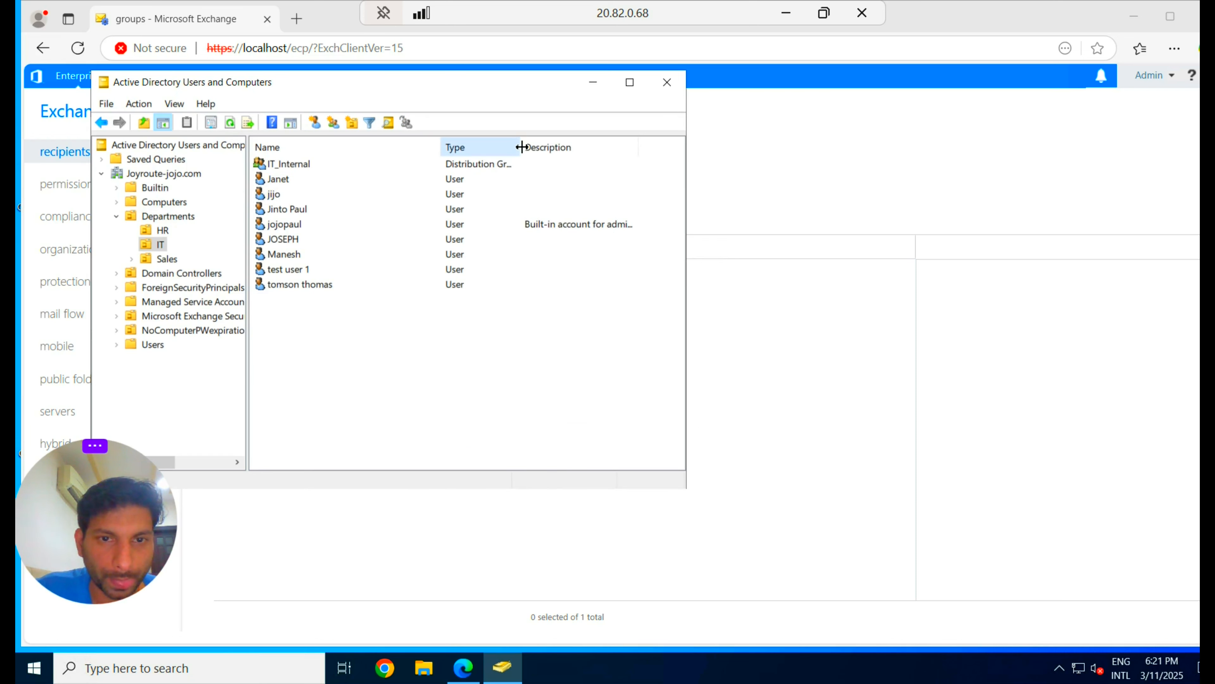
Widen the Type column to read the IT_Internal group's full type, and check the groups list in Exchange admin center
{"action": "left_click_drag", "start_coordinate": [522, 147], "coordinate": [578, 154]}
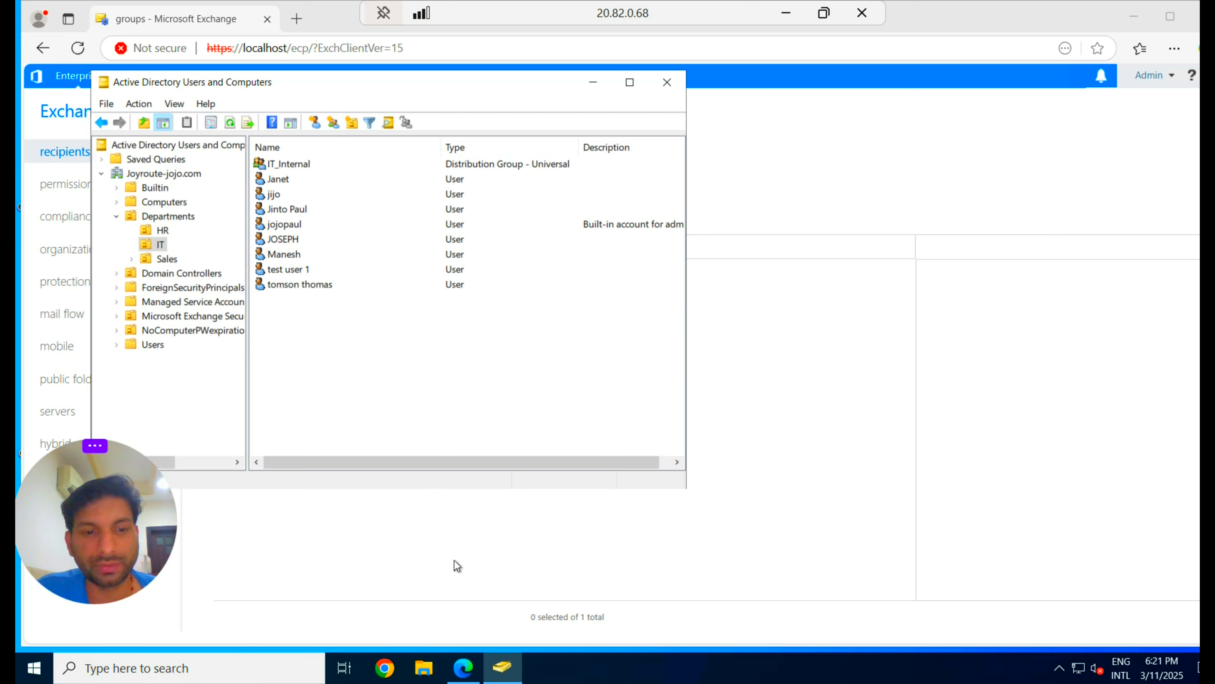
{"action": "left_click", "coordinate": [468, 667]}
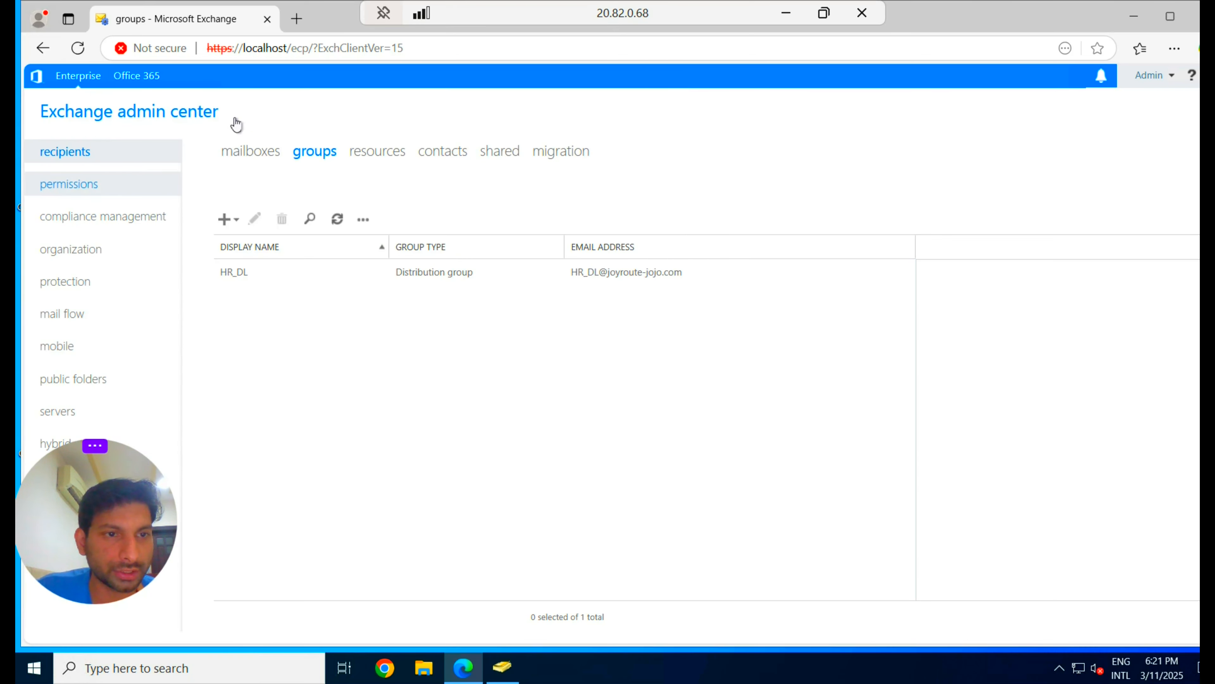
{"action": "left_click", "coordinate": [263, 152]}
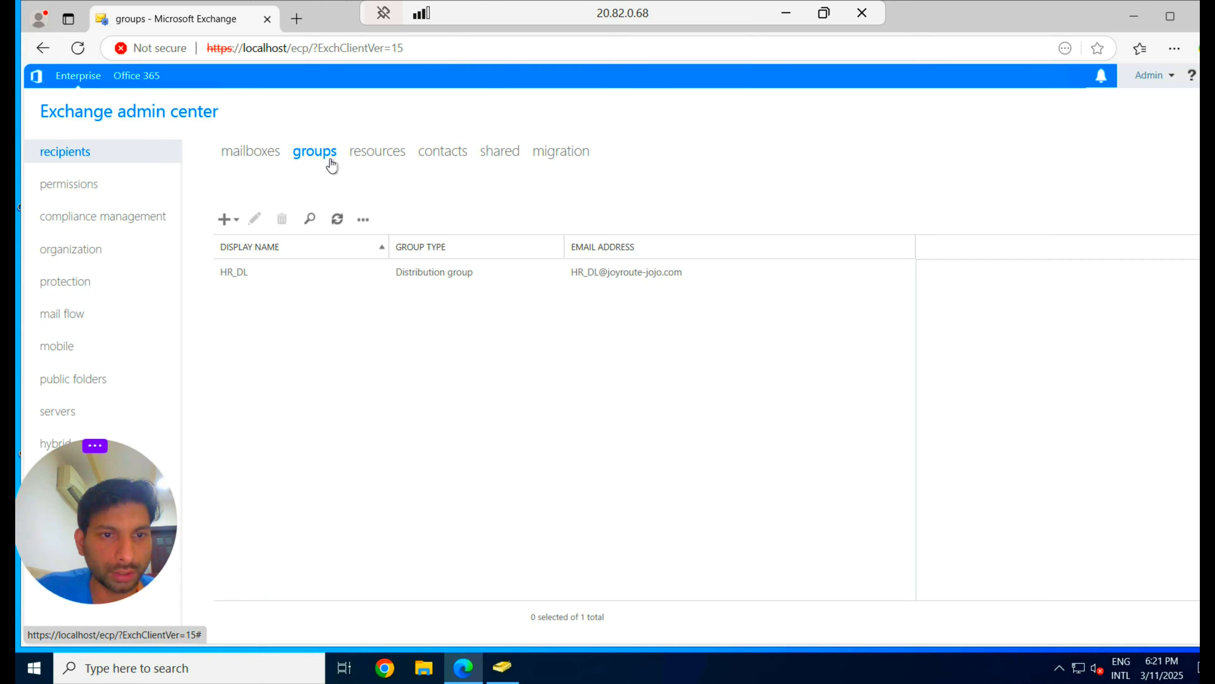
{"action": "left_click", "coordinate": [321, 160]}
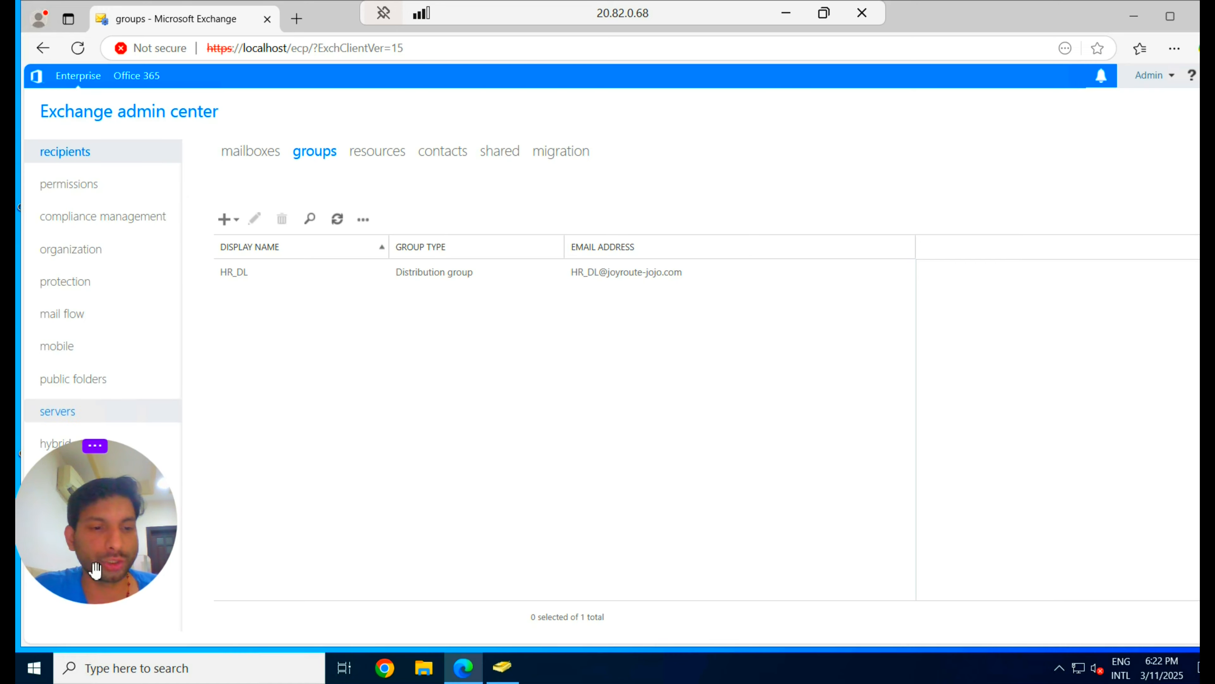
Launch Exchange Management Shell from the Microsoft Exchange Server 2019 programs with administrator rights and approve the elevation
{"action": "left_click", "coordinate": [34, 667]}
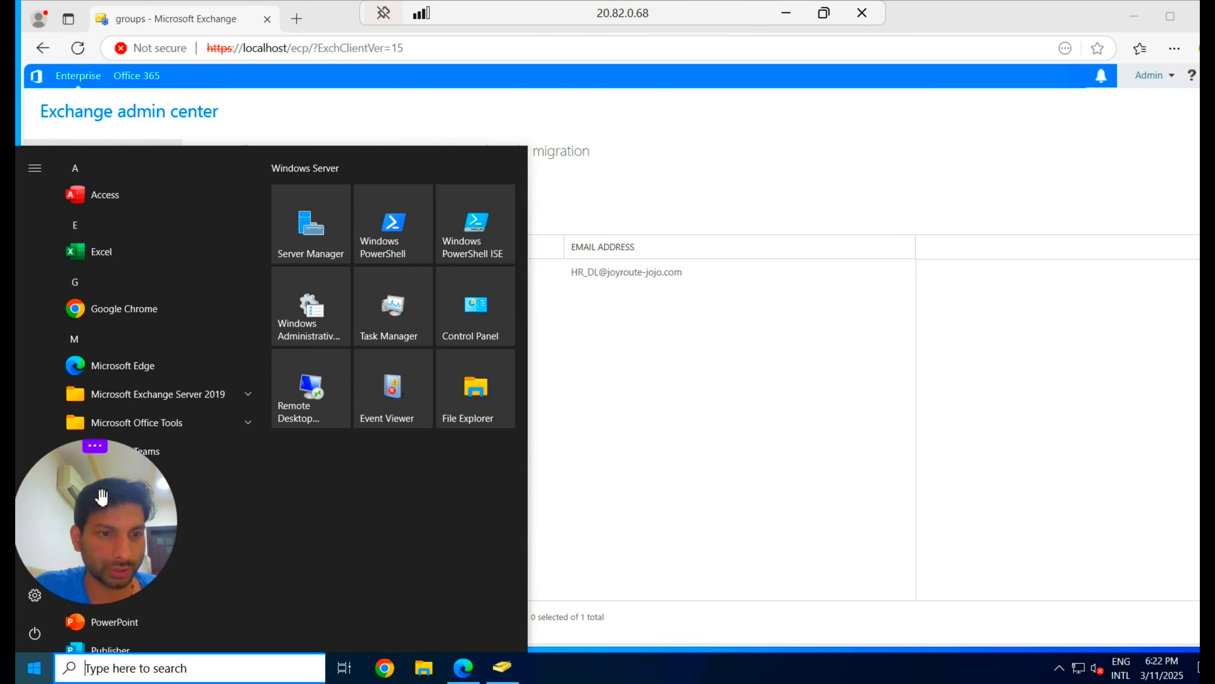
{"action": "left_click", "coordinate": [247, 392]}
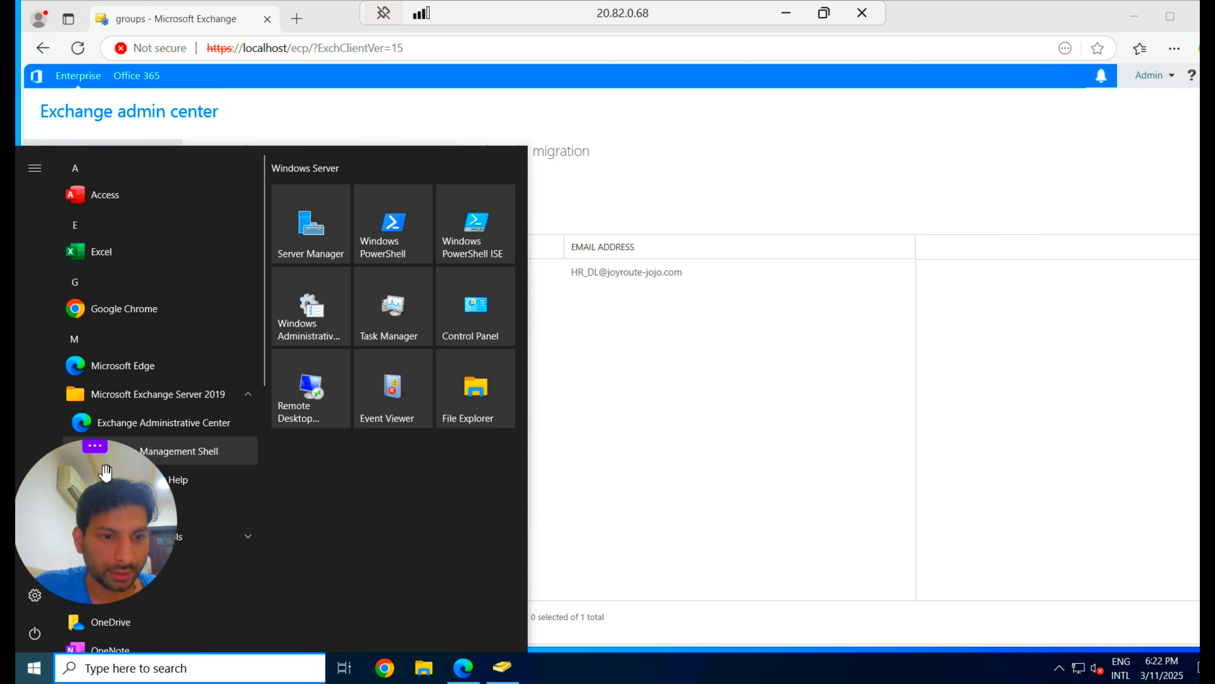
{"action": "right_click", "coordinate": [188, 458]}
{"action": "left_click_drag", "start_coordinate": [821, 532], "coordinate": [799, 518]}
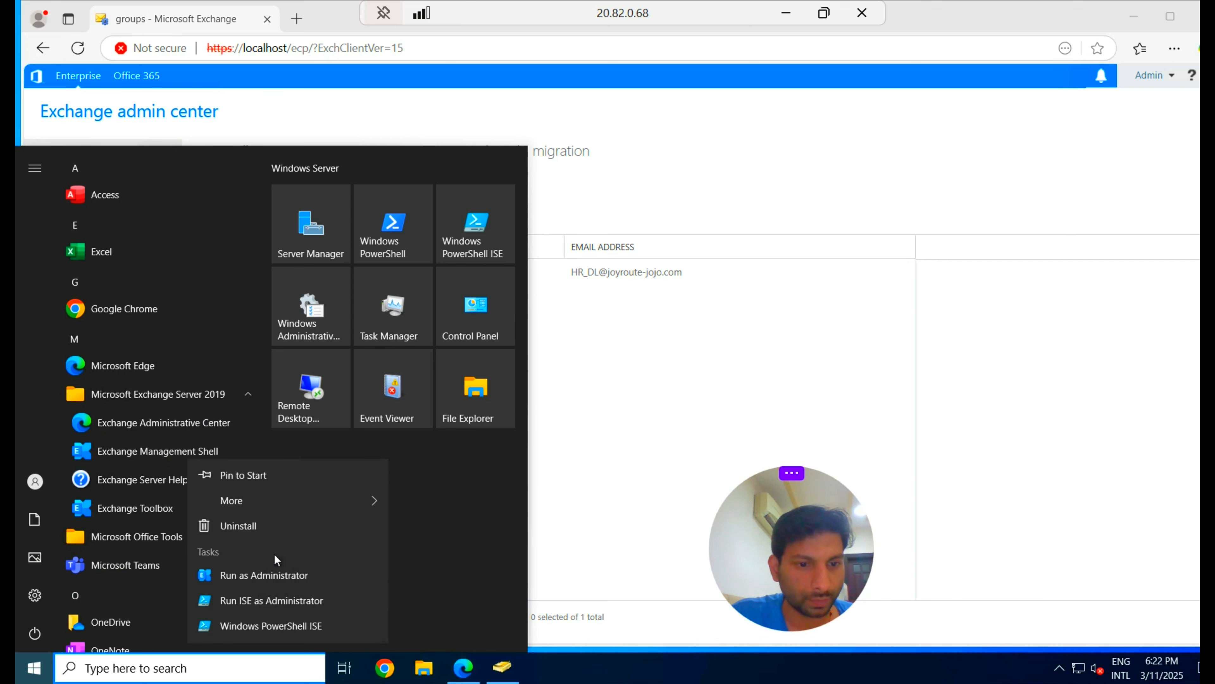
{"action": "left_click", "coordinate": [273, 574]}
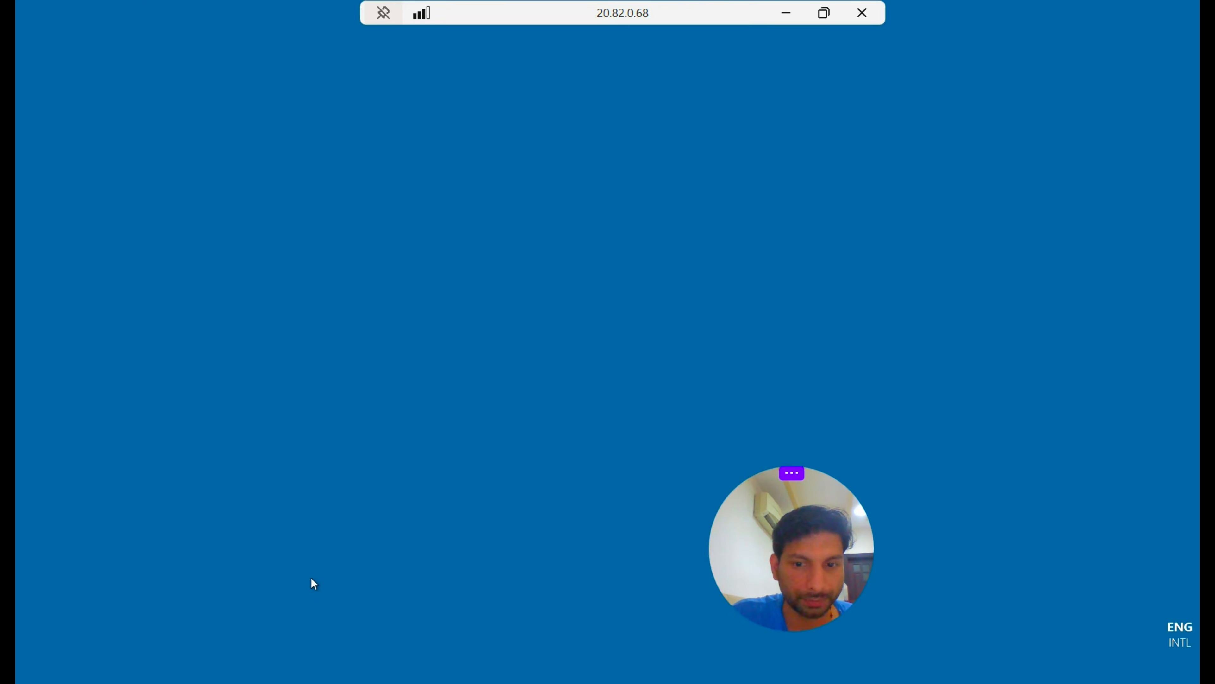
{"action": "left_click", "coordinate": [514, 430]}
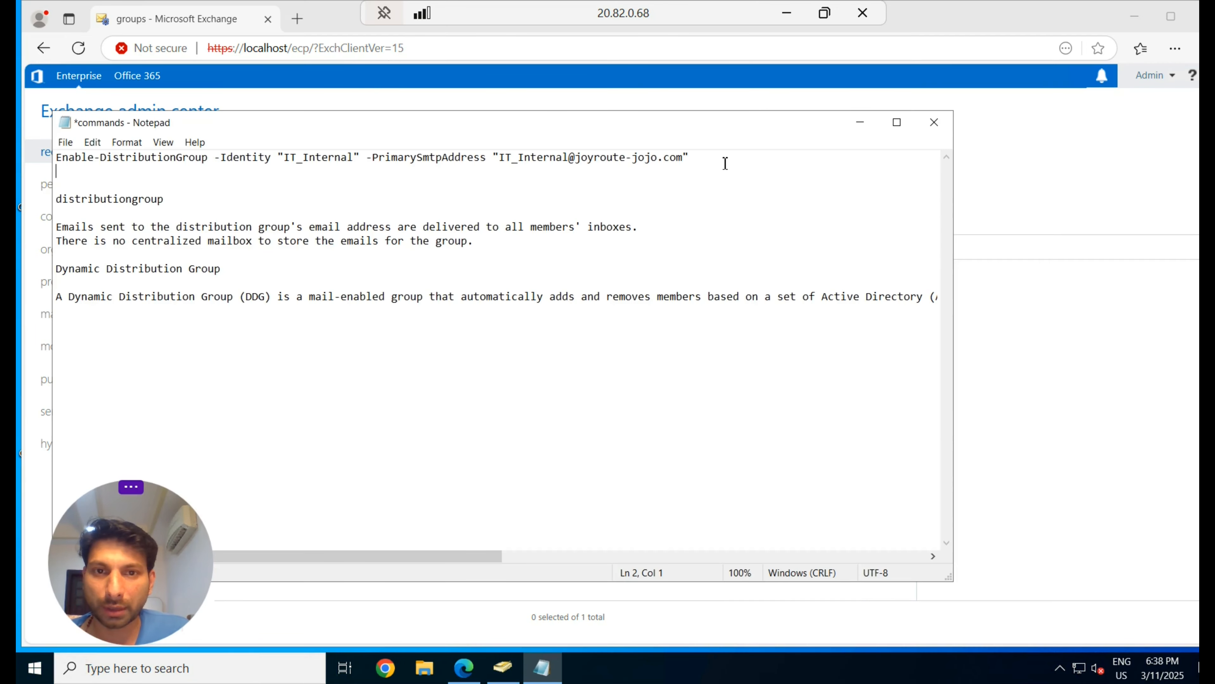
Copy the Enable-DistributionGroup command with IT_Internal's primary SMTP address from Notepad, run it in Exchange Management Shell, and inspect its output
{"action": "left_click_drag", "start_coordinate": [698, 158], "coordinate": [56, 158]}
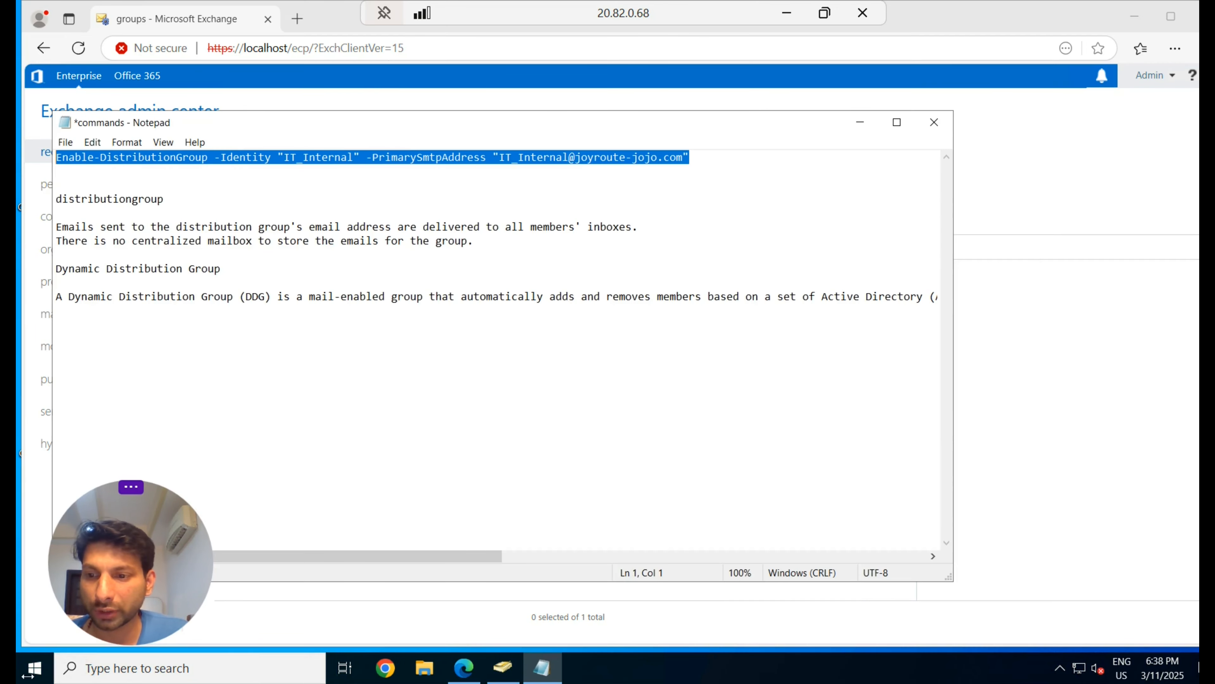
{"action": "left_click_drag", "start_coordinate": [690, 158], "coordinate": [56, 158]}
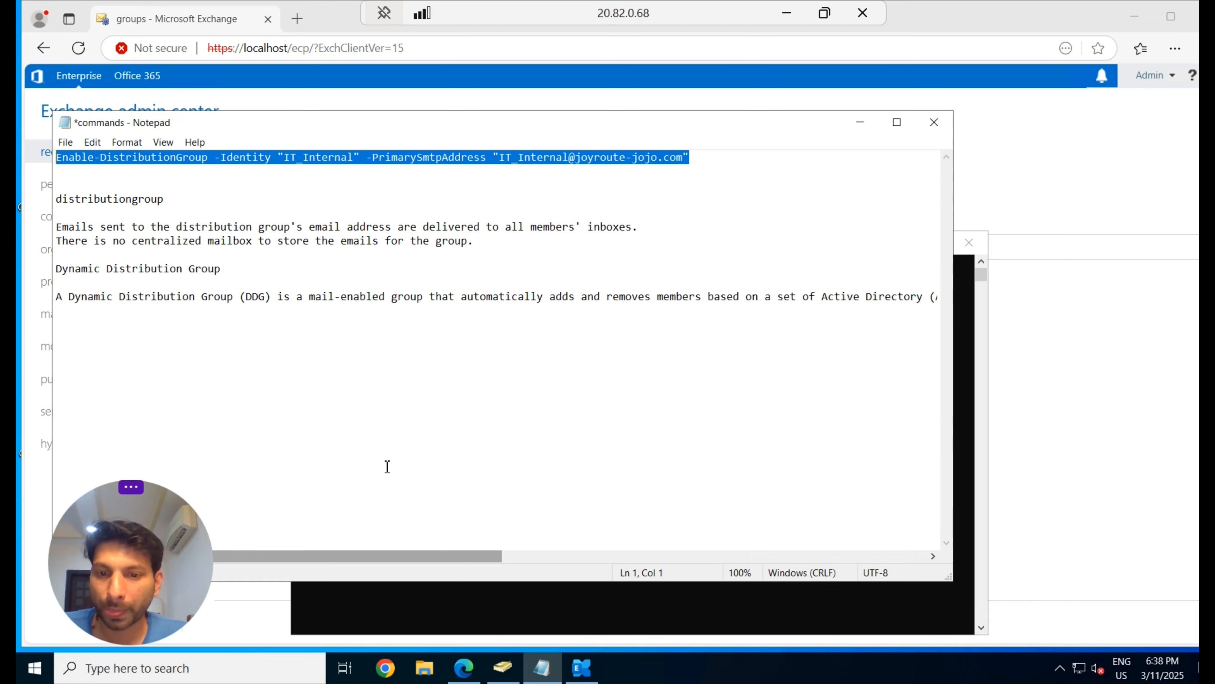
{"action": "left_click", "coordinate": [383, 608]}
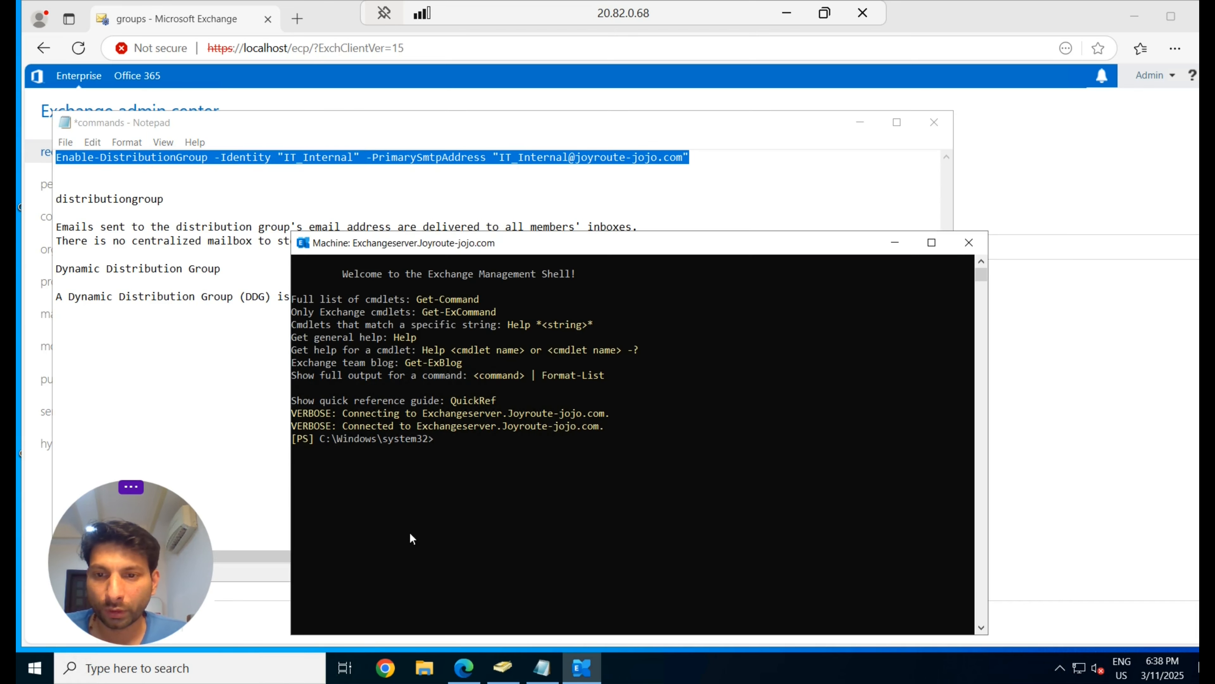
{"action": "right_click", "coordinate": [472, 457]}
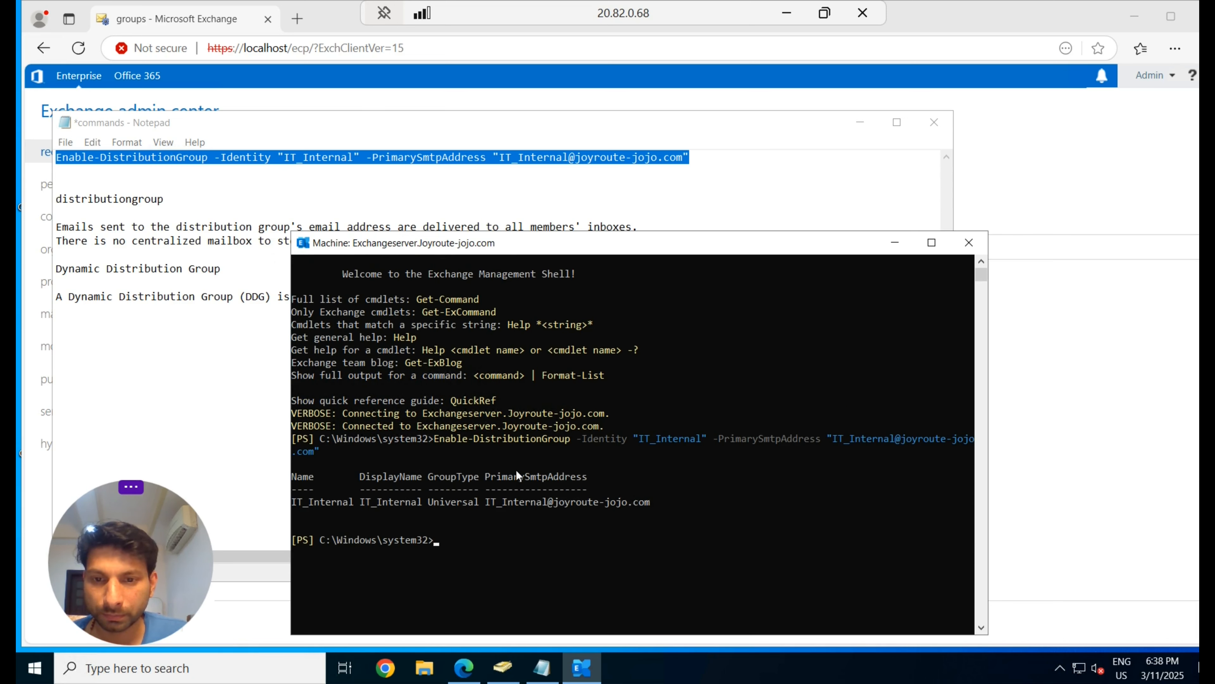
{"action": "left_click_drag", "start_coordinate": [661, 507], "coordinate": [260, 436]}
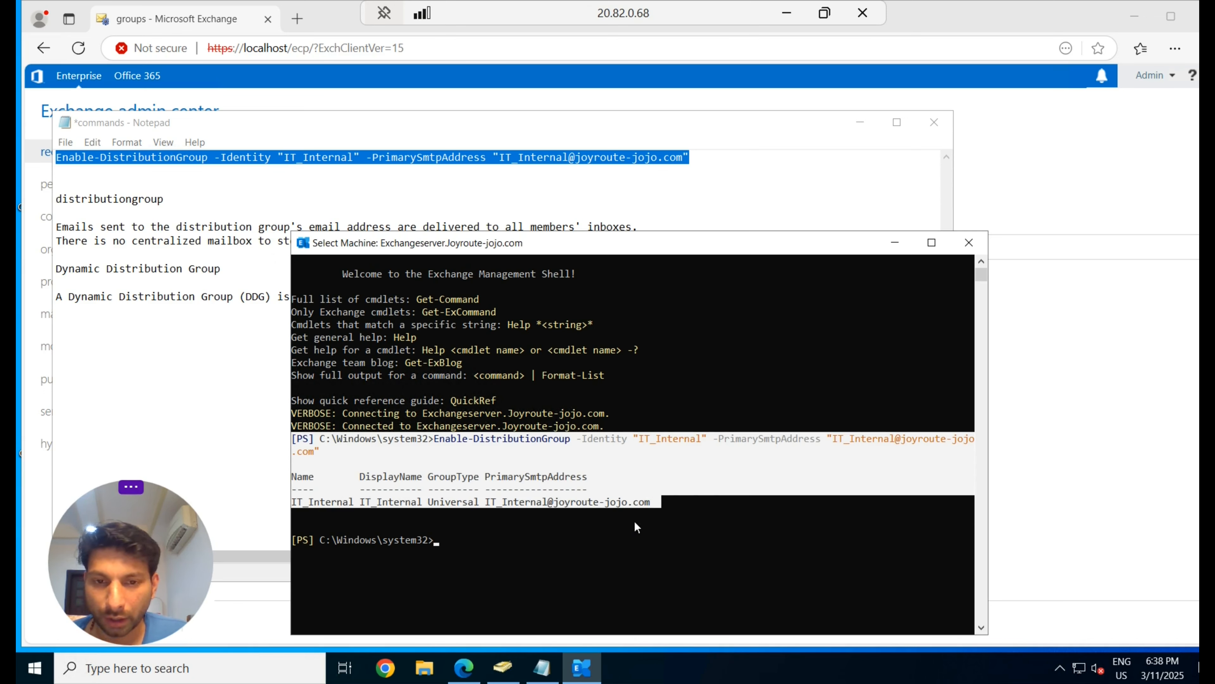
{"action": "left_click", "coordinate": [509, 489]}
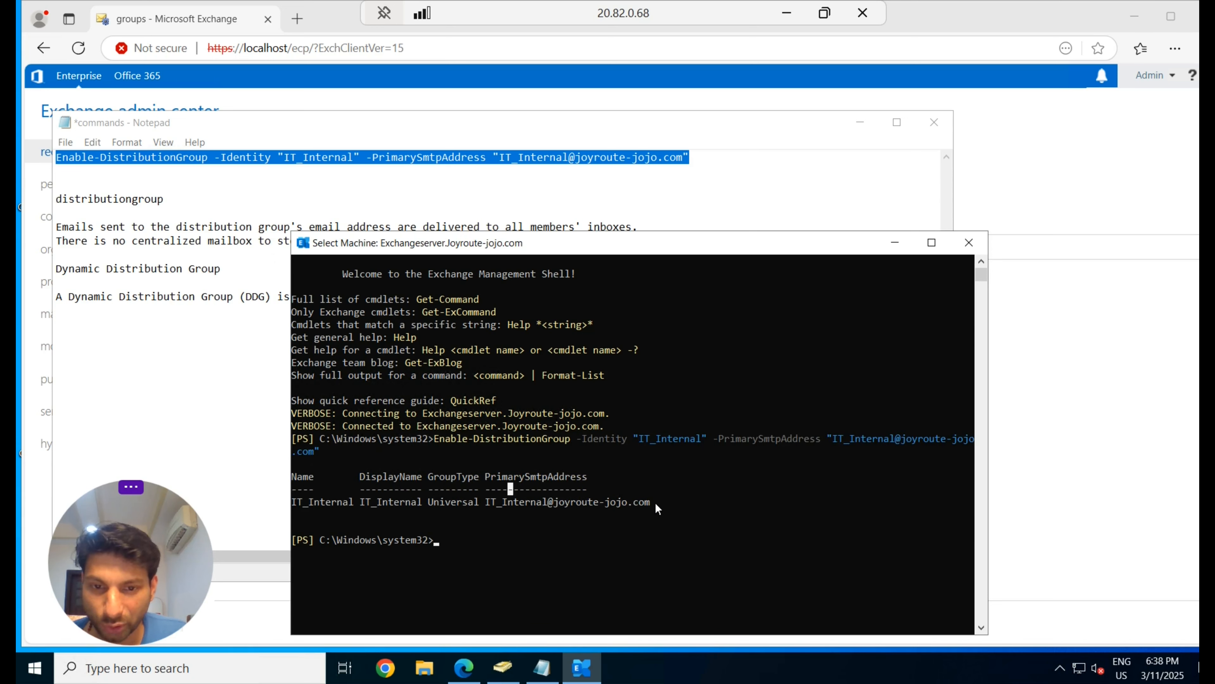
{"action": "left_click_drag", "start_coordinate": [655, 502], "coordinate": [232, 436]}
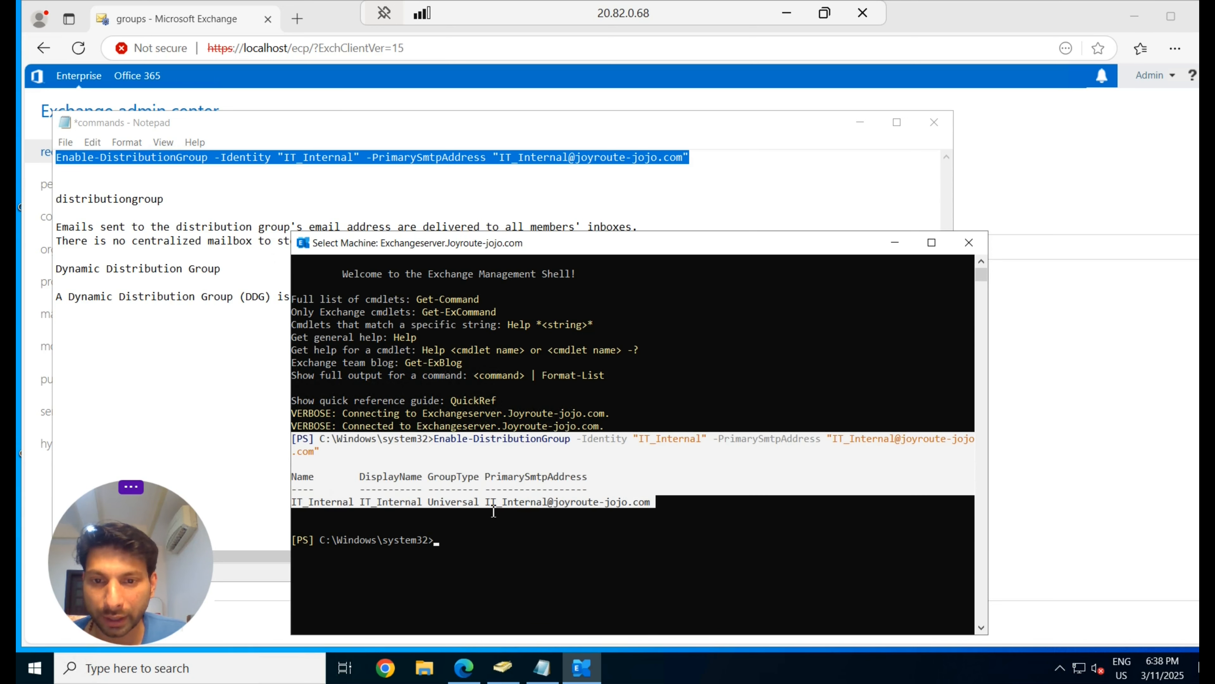
{"action": "left_click", "coordinate": [520, 485]}
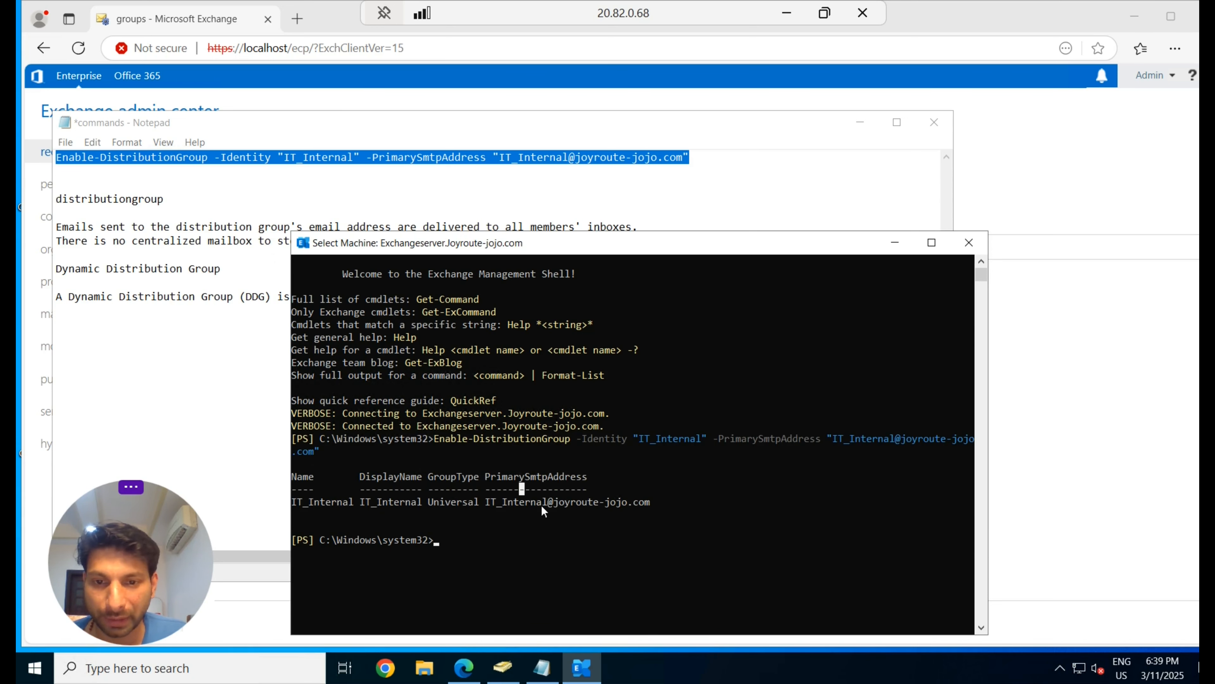
Minimize the shell and Notepad, refresh the groups list in Exchange admin center, and select the IT_Internal group
{"action": "left_click", "coordinate": [895, 242]}
{"action": "left_click", "coordinate": [860, 123]}
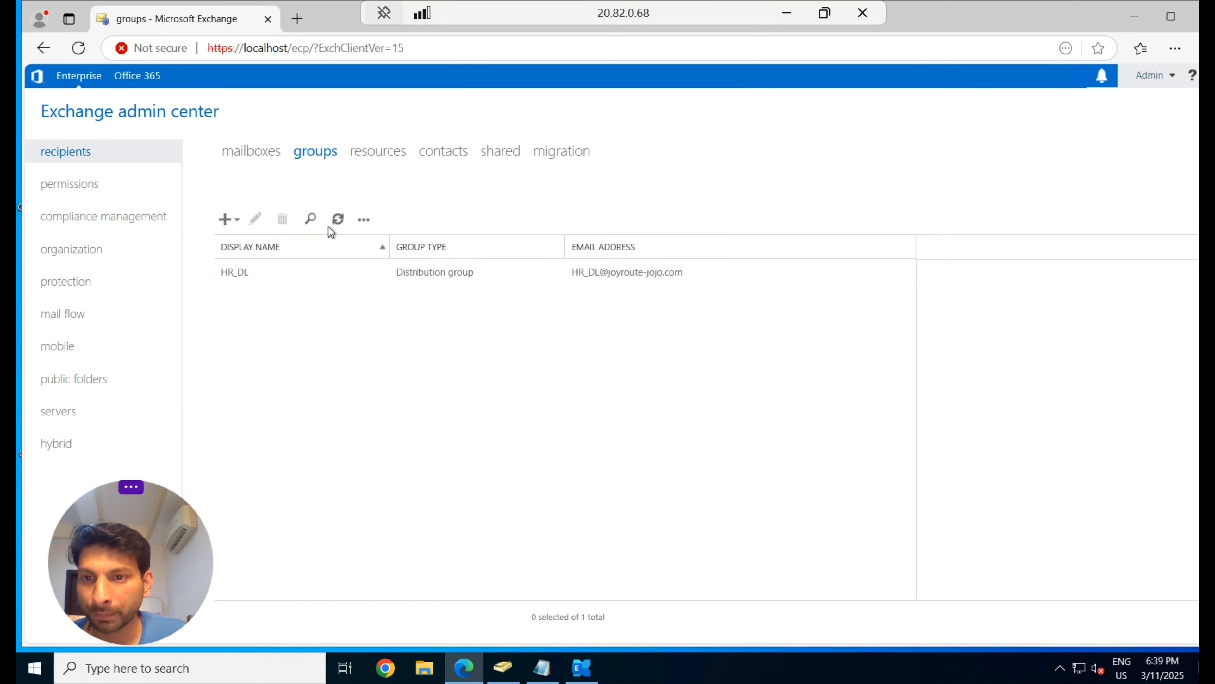
{"action": "left_click", "coordinate": [339, 219]}
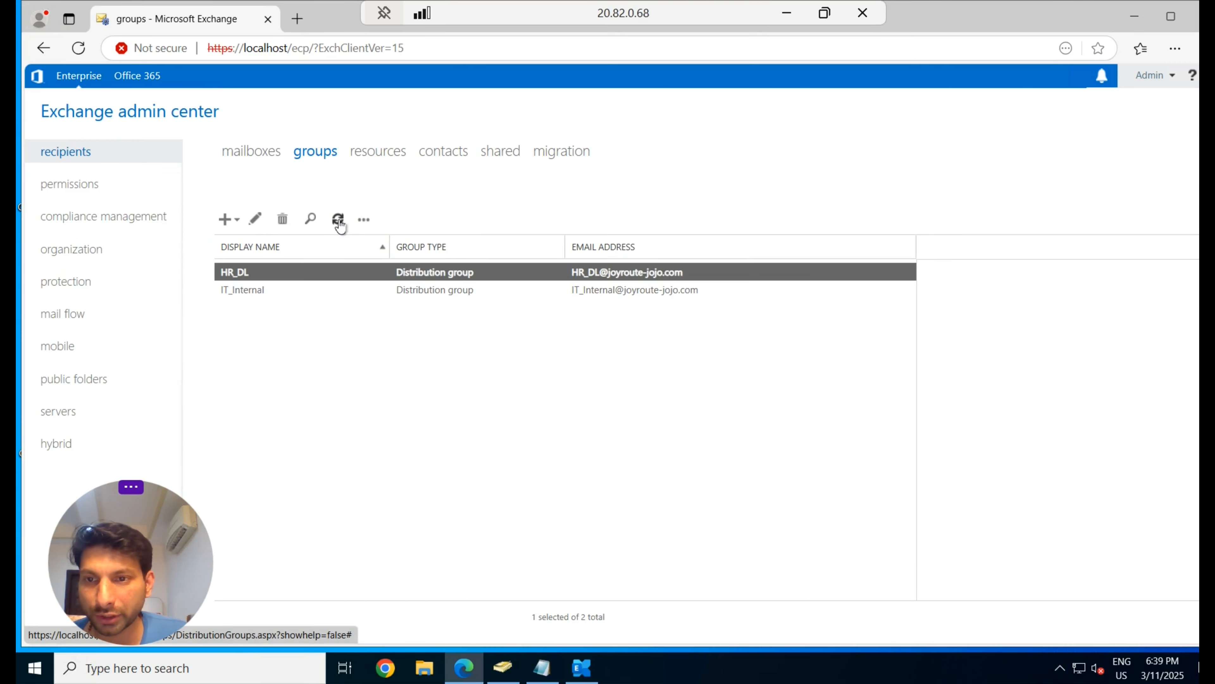
{"action": "left_click", "coordinate": [265, 295]}
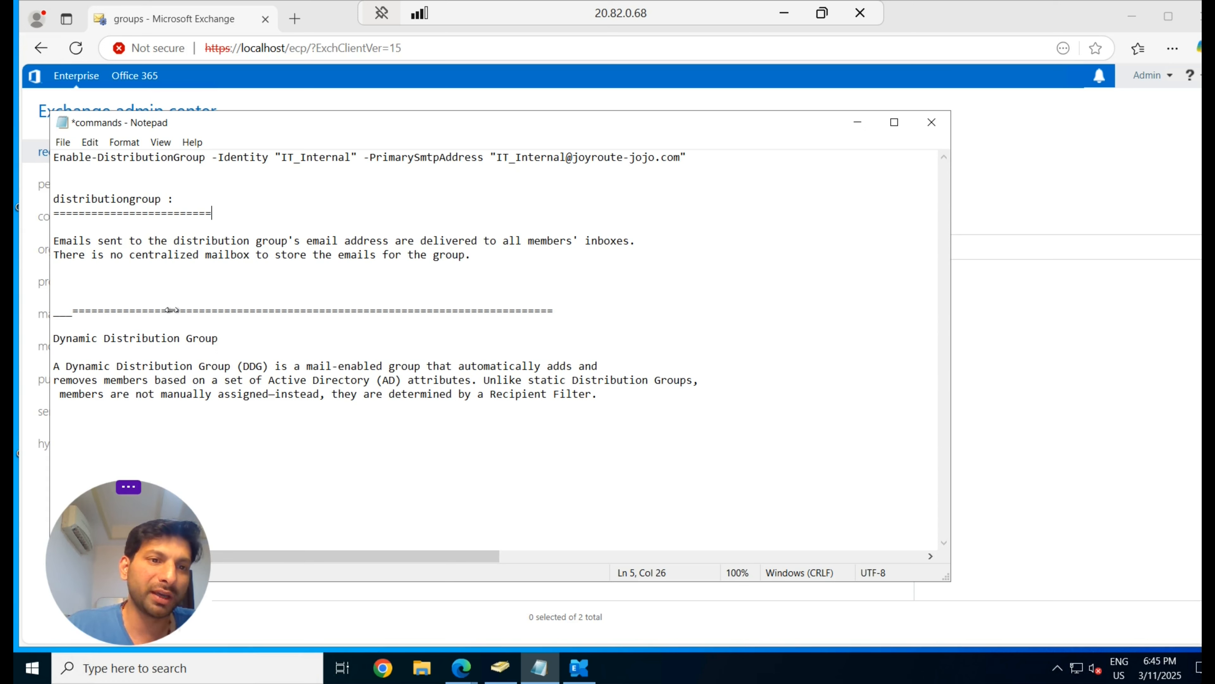
{"action": "left_click_drag", "start_coordinate": [153, 542], "coordinate": [915, 511]}
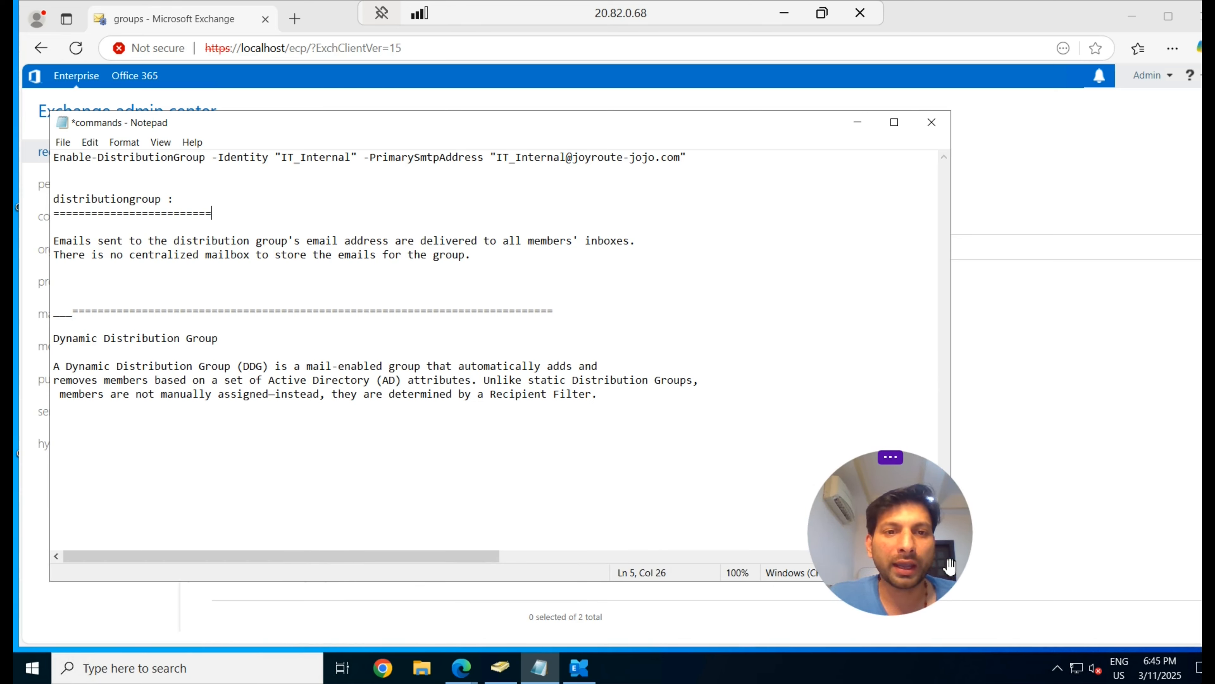
{"action": "left_click_drag", "start_coordinate": [942, 559], "coordinate": [1090, 558]}
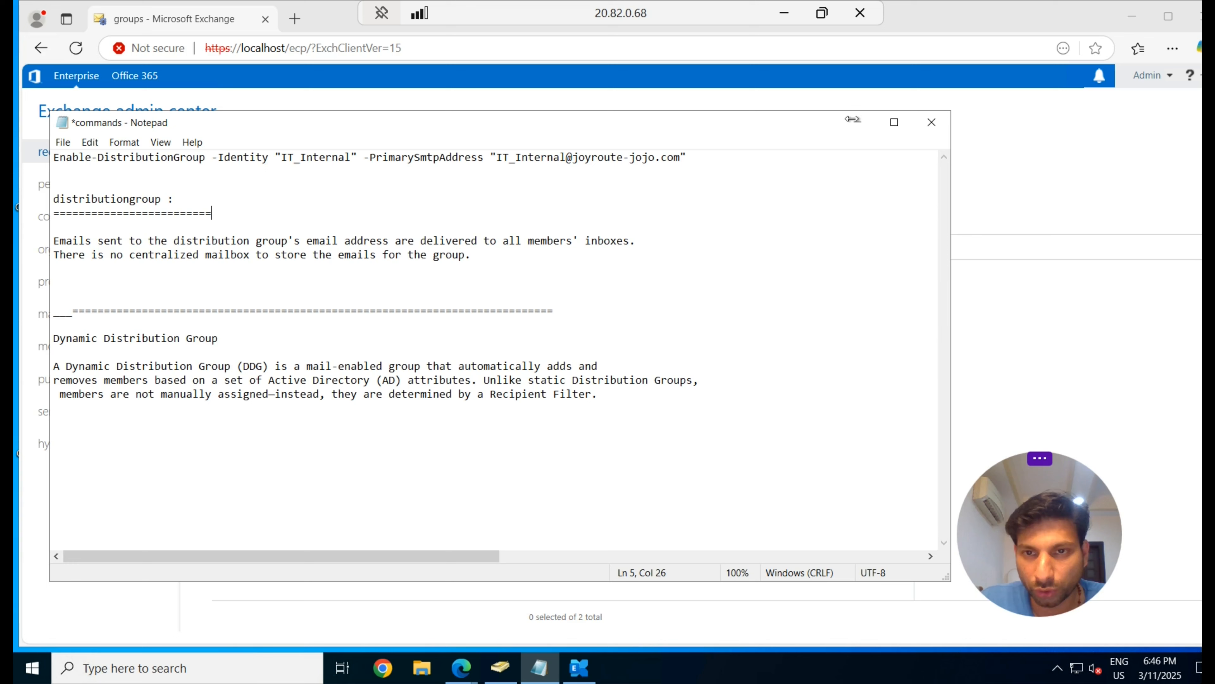
Minimize Notepad, start a new dynamic distribution group in Exchange admin center, and enter Sales_DL as its display name
{"action": "left_click", "coordinate": [858, 125]}
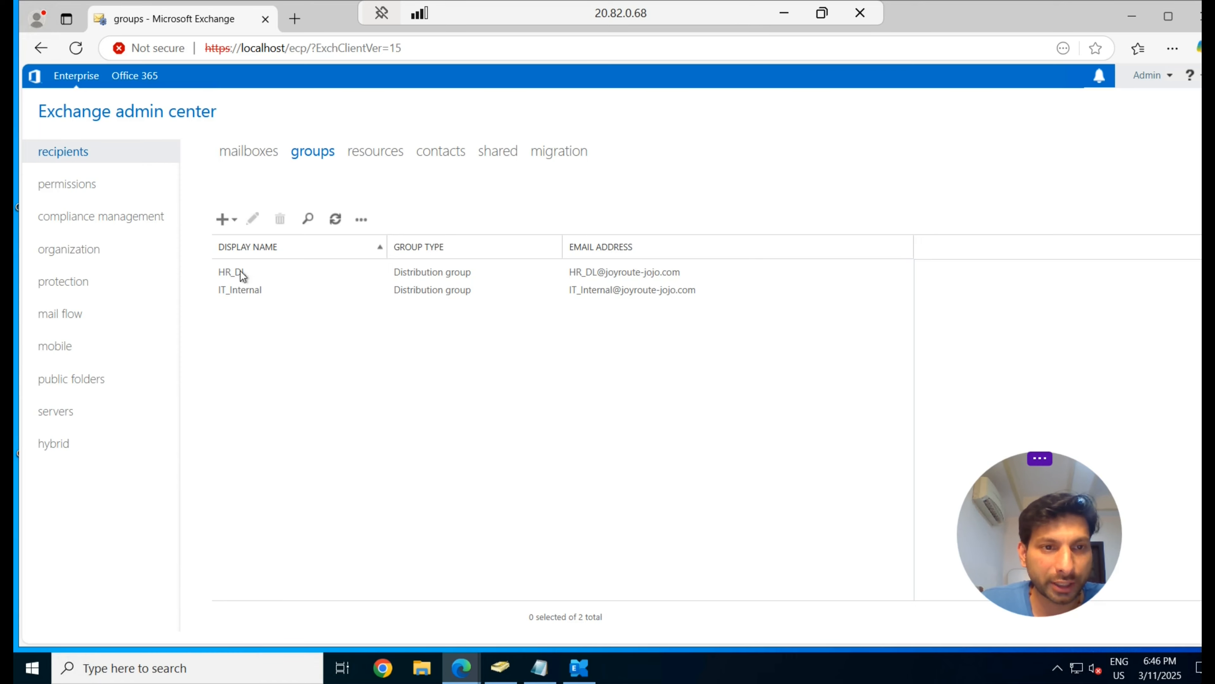
{"action": "left_click", "coordinate": [231, 221]}
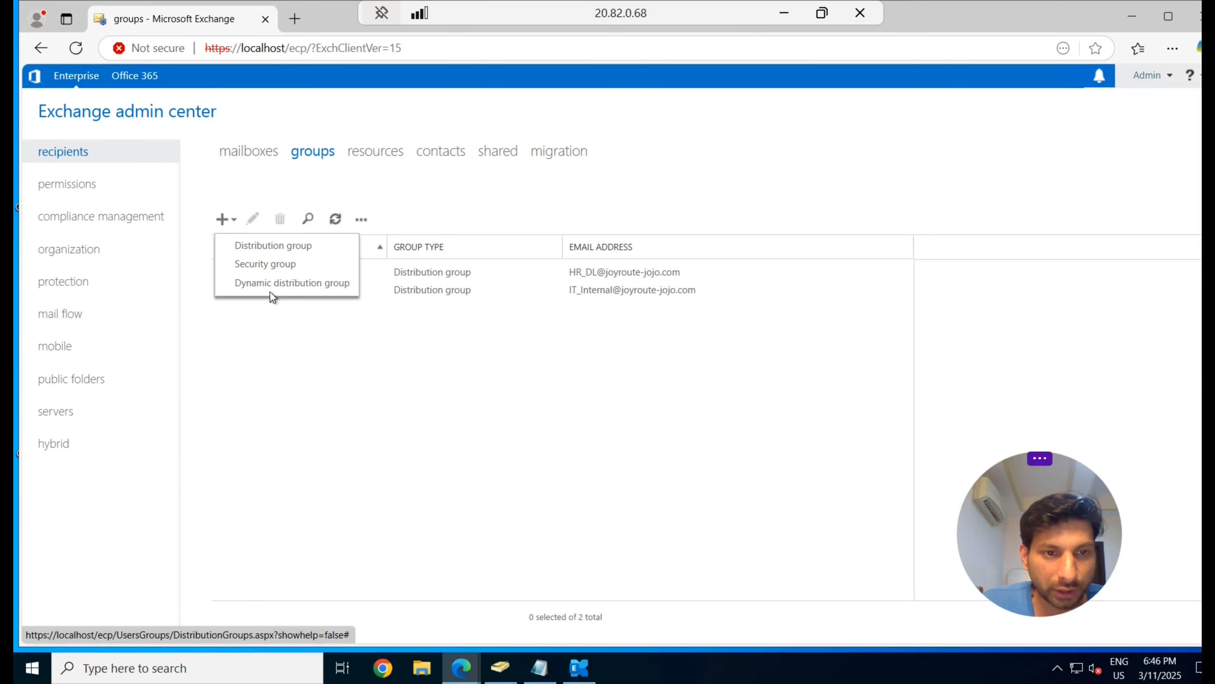
{"action": "left_click", "coordinate": [311, 283]}
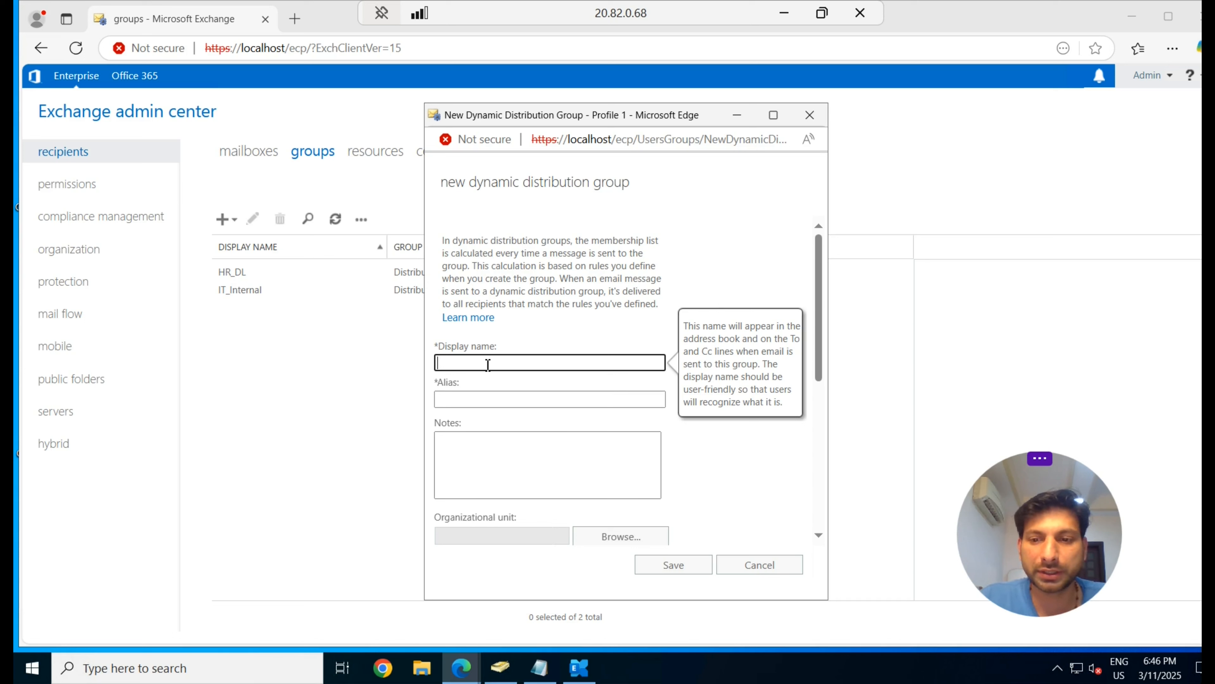
{"action": "type", "text": "sALES"}
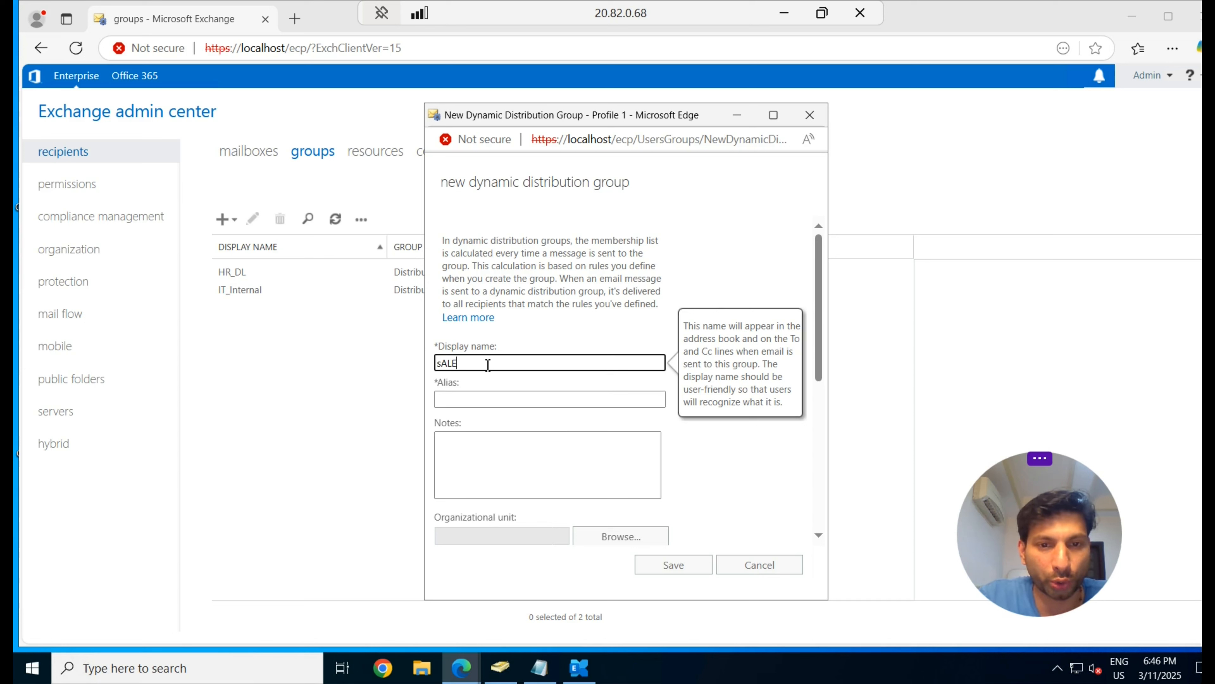
{"action": "key", "text": "BackSpace"}
{"action": "key", "text": "BackSpace"}
{"action": "key", "text": "BackSpace"}
{"action": "key", "text": "BackSpace"}
{"action": "key", "text": "BackSpace"}
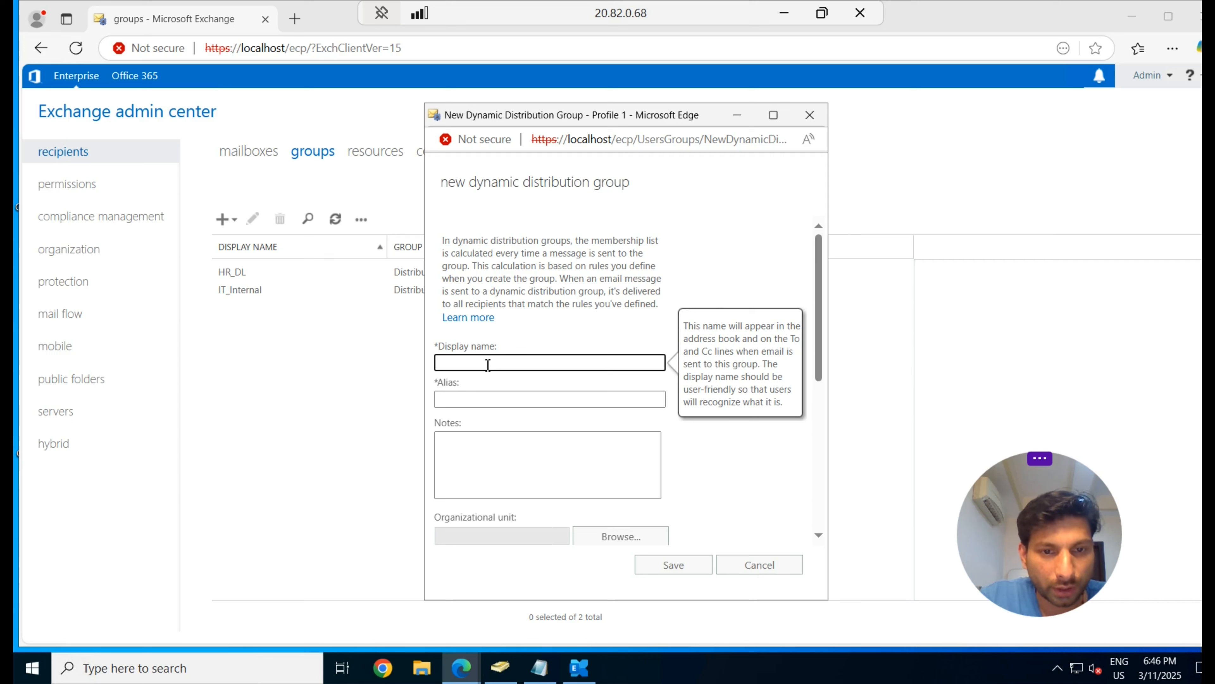
{"action": "type", "text": "Sales"}
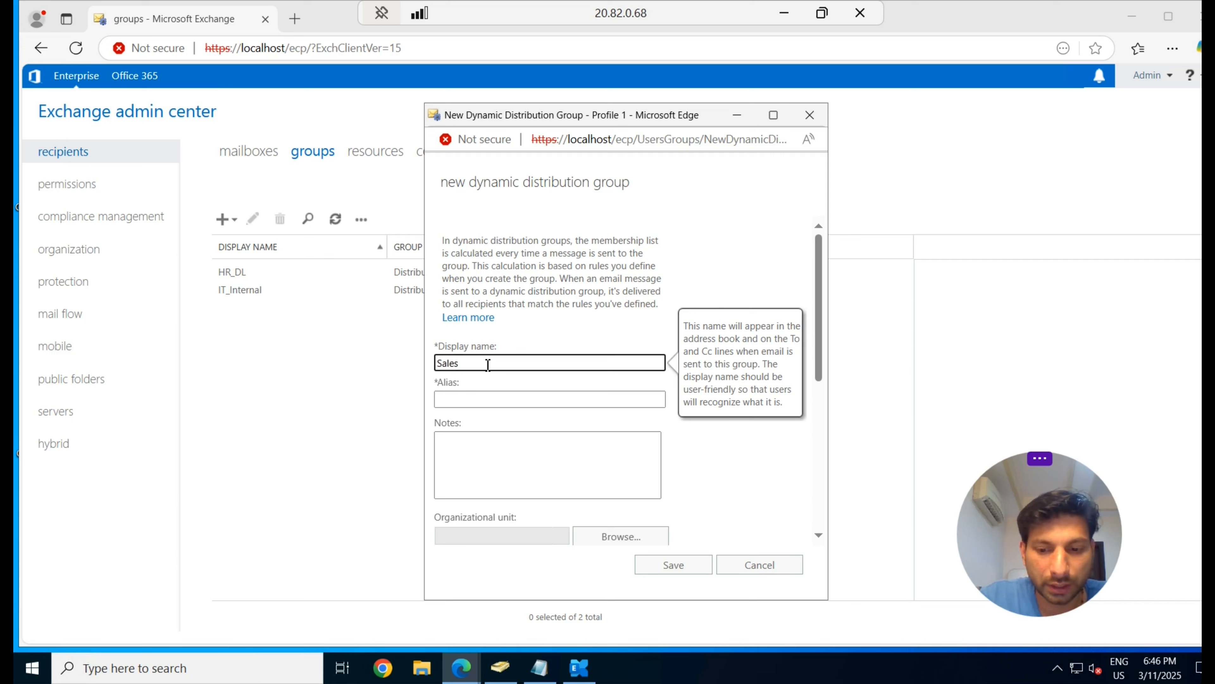
{"action": "type", "text": "_DL"}
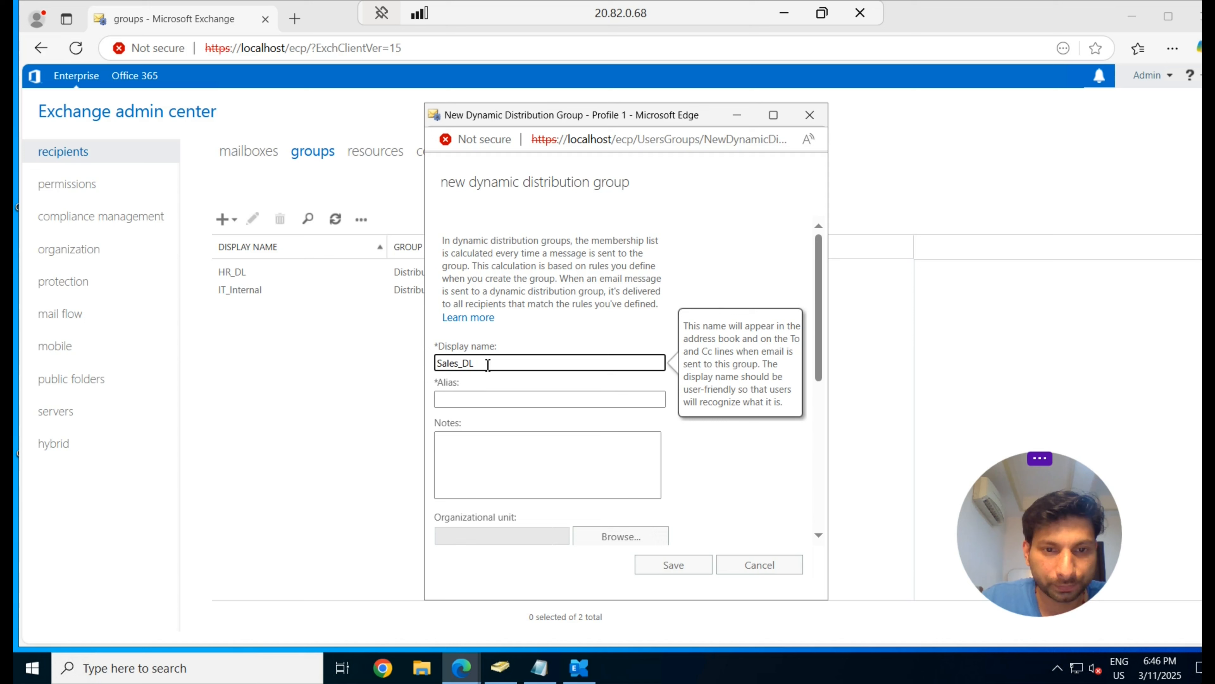
Set the new group's alias to Sales and enter the note "This DG is for the sales team"
{"action": "left_click", "coordinate": [486, 404]}
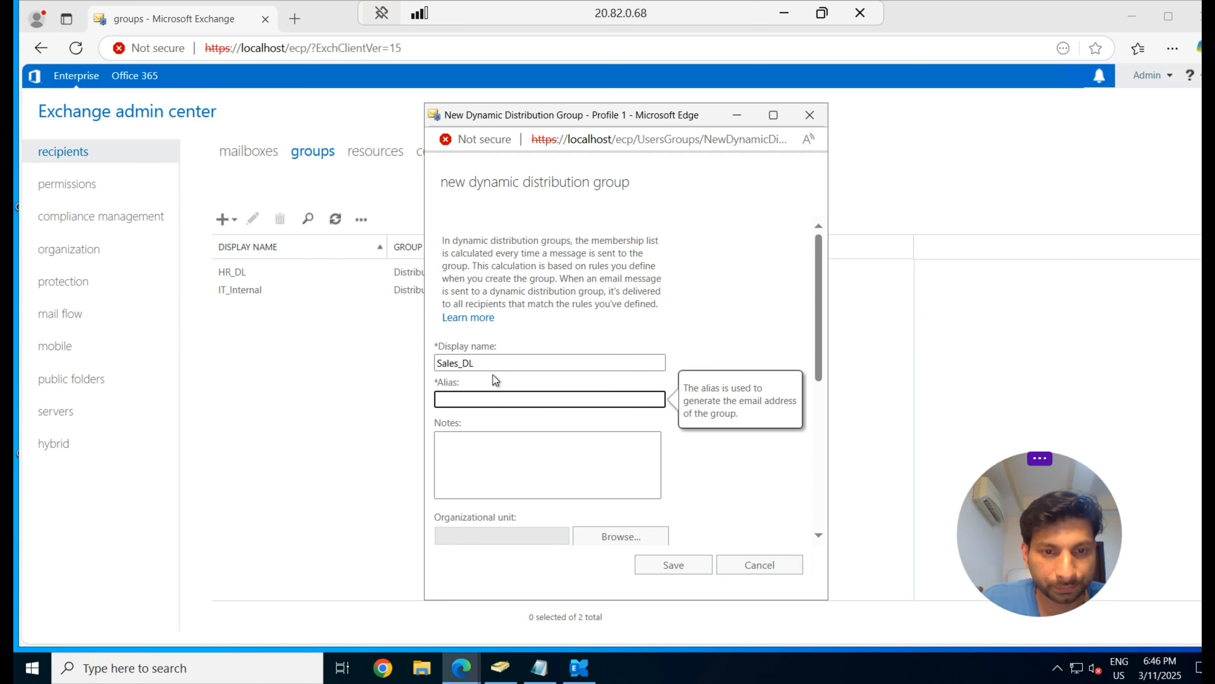
{"action": "type", "text": "Sales"}
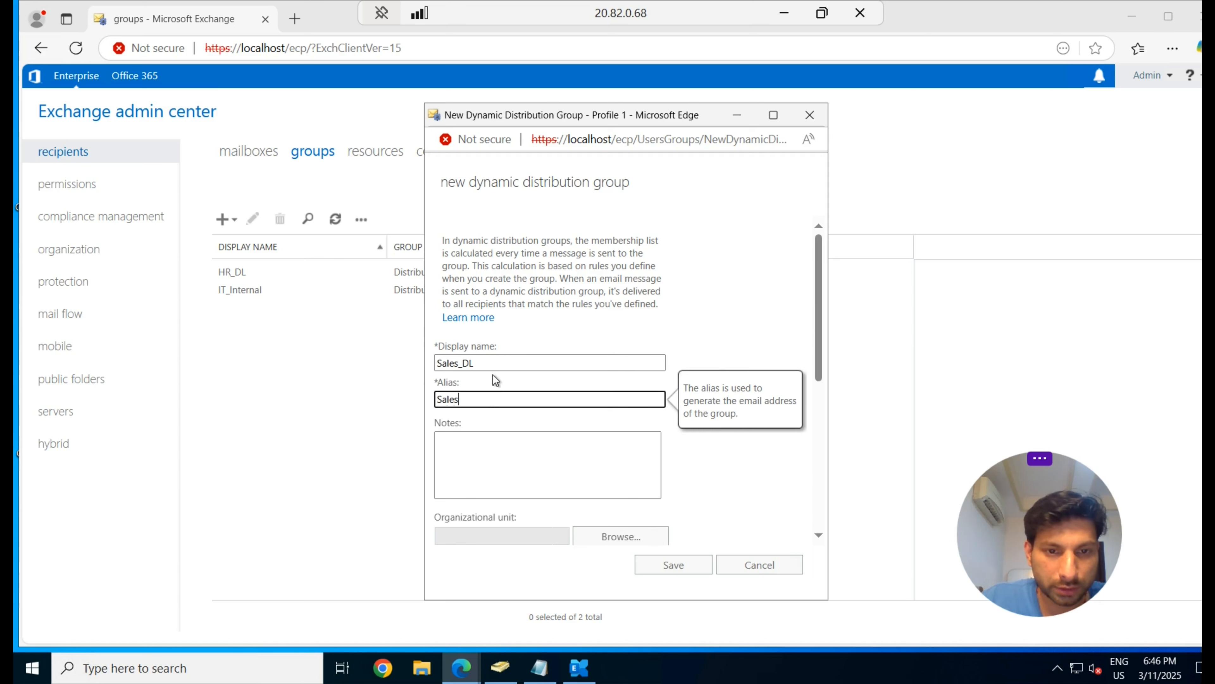
{"action": "left_click", "coordinate": [492, 455]}
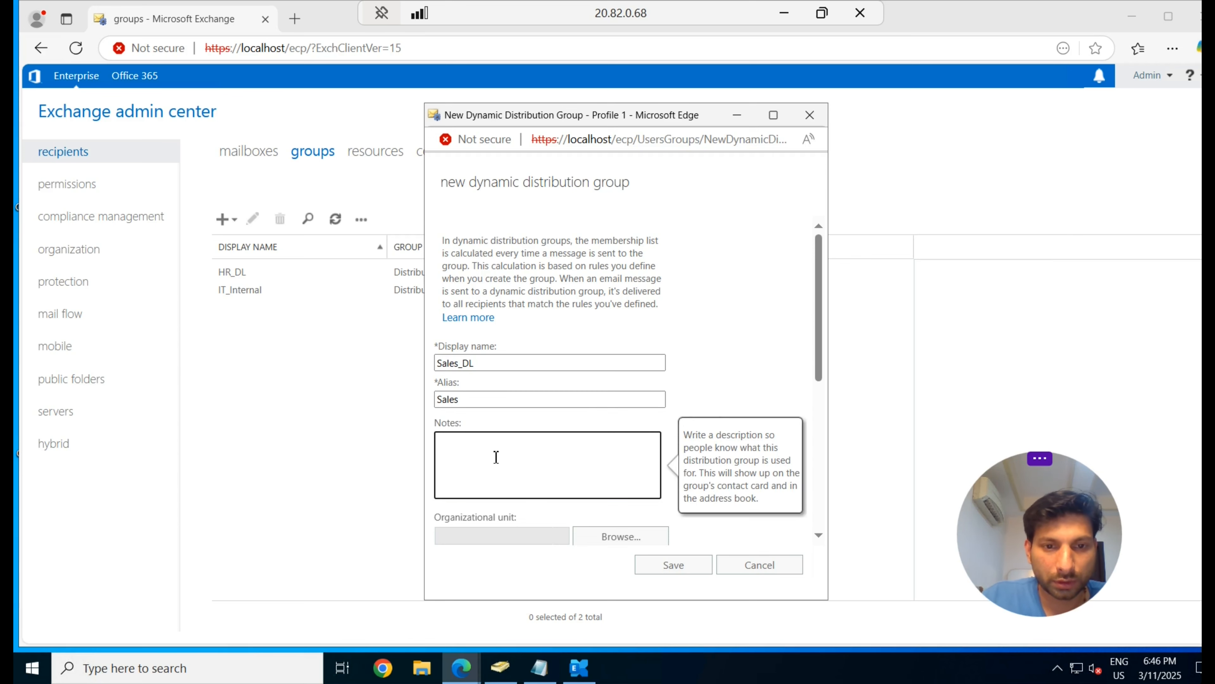
{"action": "type", "text": "This DL is for the sales team"}
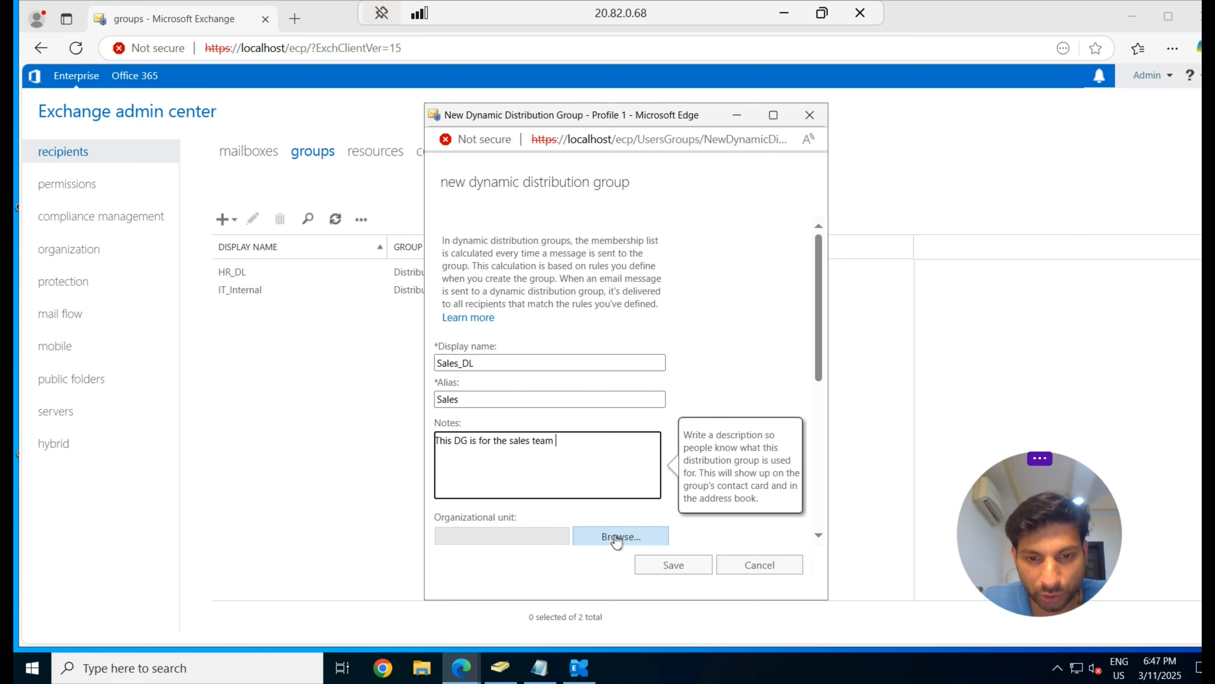
Set the new group's organizational unit to Sales under Departments in Joyroute-jojo.com
{"action": "left_click", "coordinate": [621, 536]}
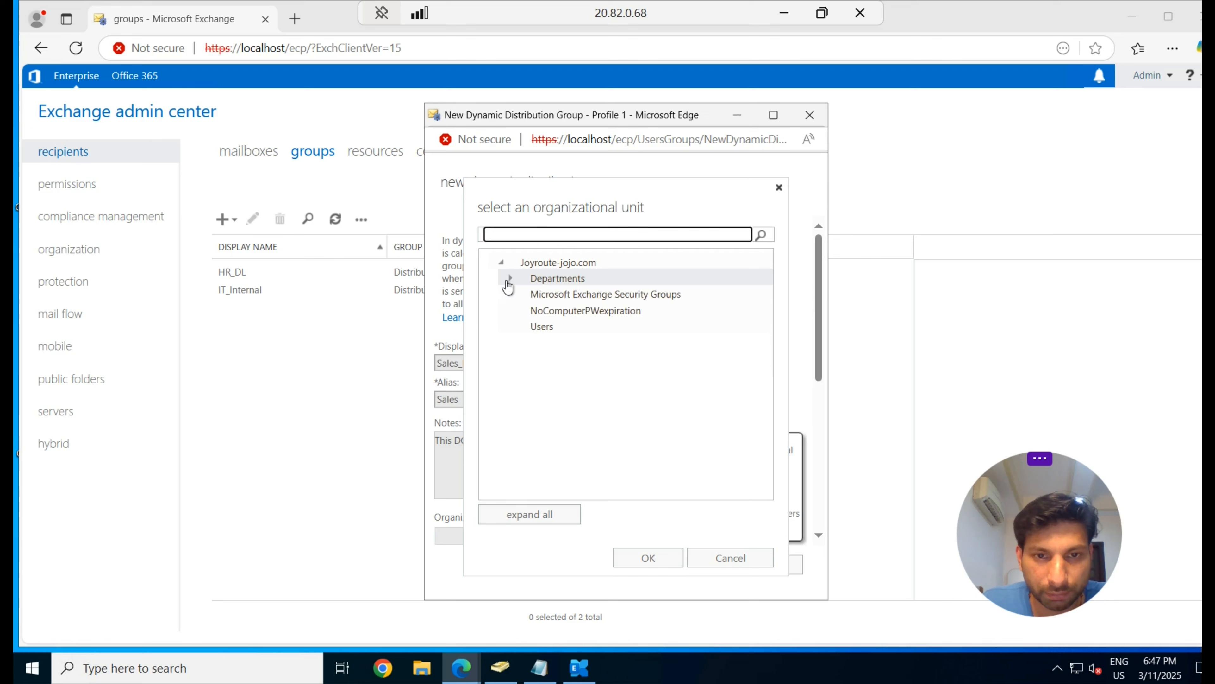
{"action": "left_click", "coordinate": [508, 278]}
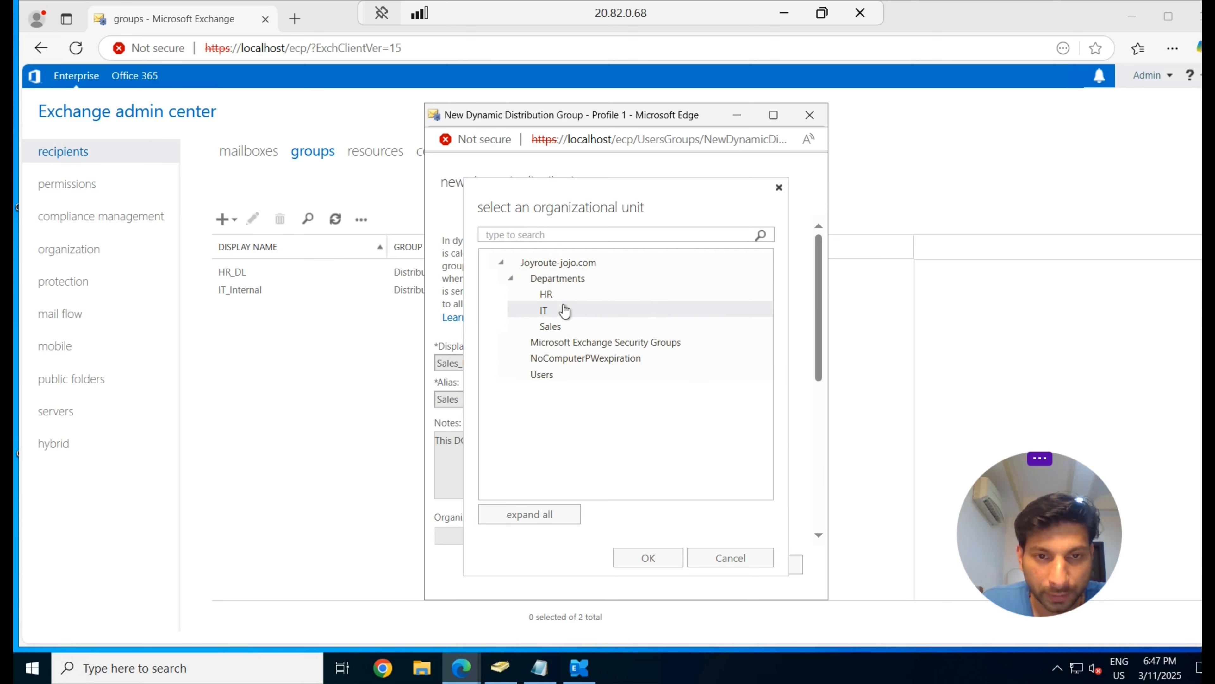
{"action": "left_click", "coordinate": [568, 329]}
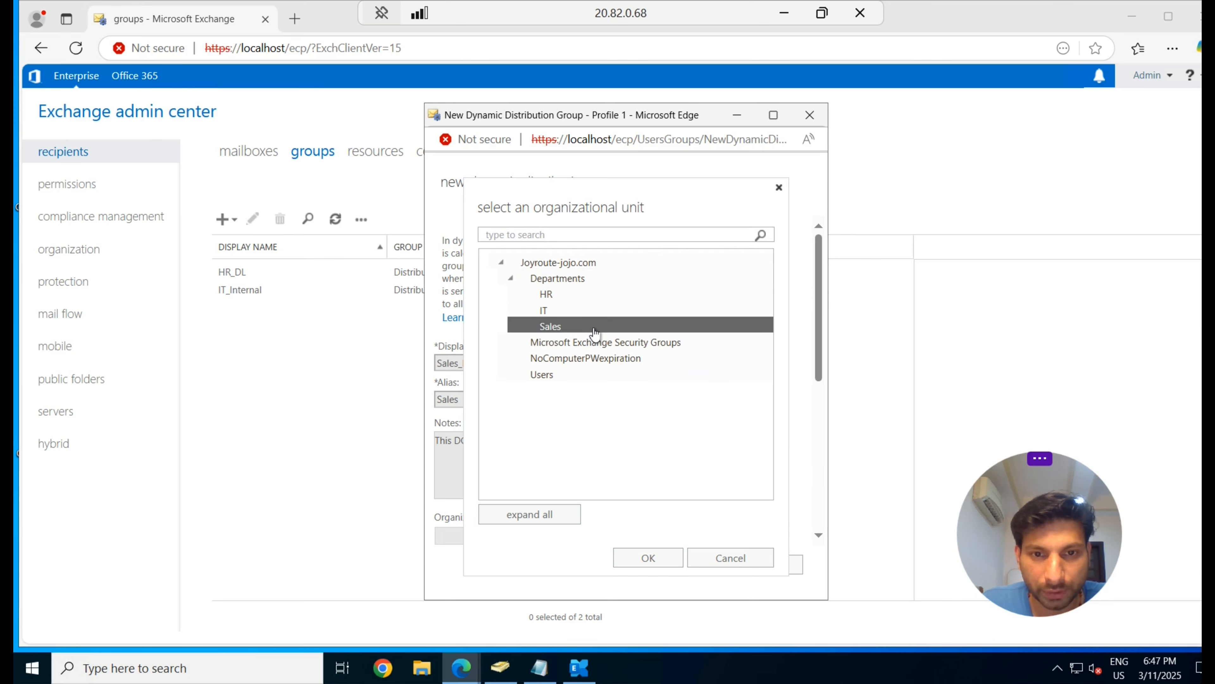
{"action": "double_click", "coordinate": [596, 332]}
Check the Sales users in Active Directory Users and Computers, and assign the first listed user as the new dynamic group's owner
{"action": "scroll", "coordinate": [661, 438], "scroll_direction": "down", "scroll_amount": 5}
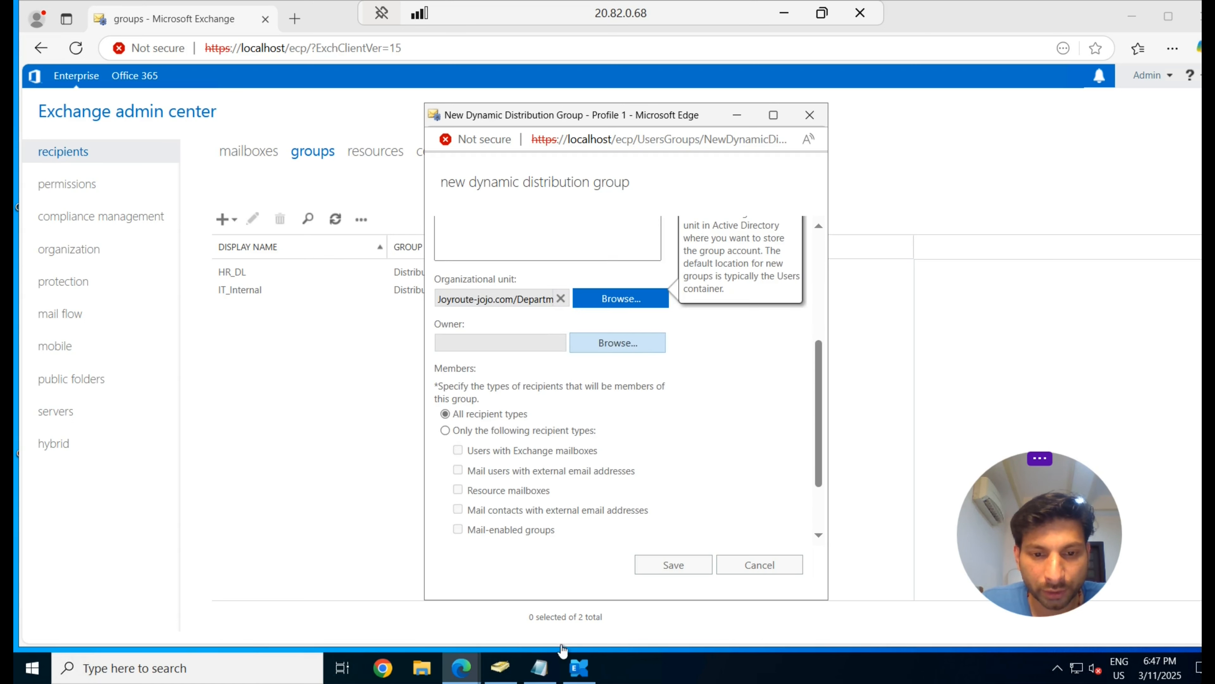
{"action": "left_click", "coordinate": [511, 669]}
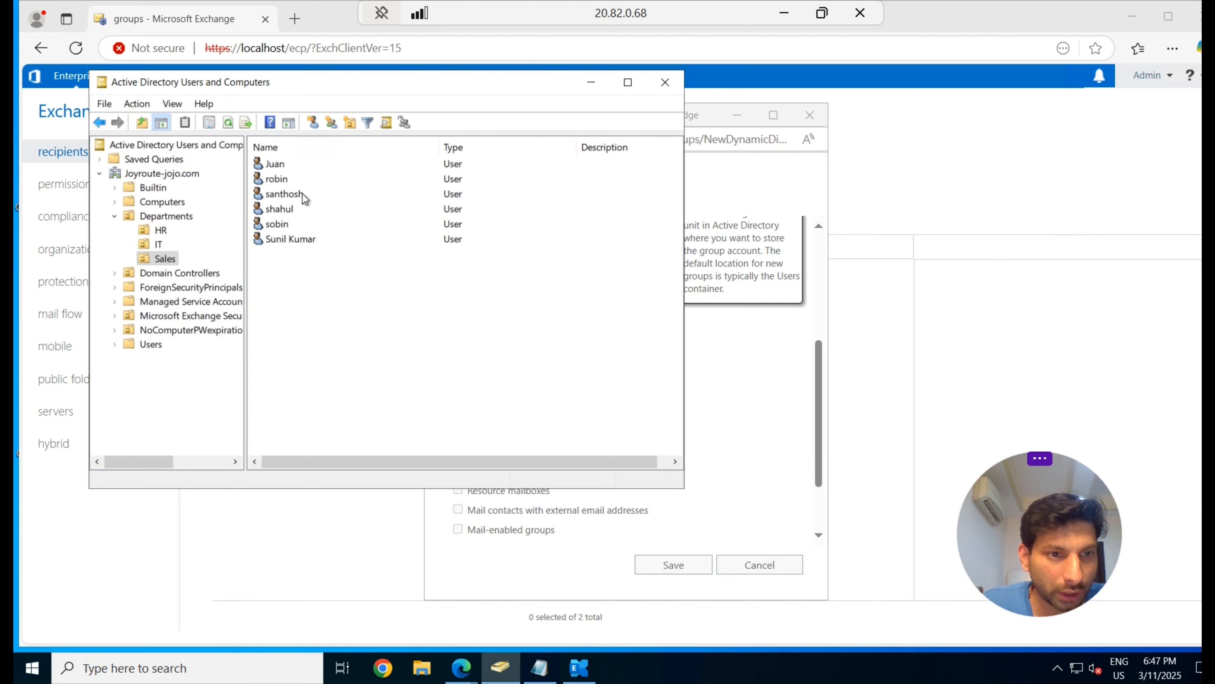
{"action": "left_click", "coordinate": [286, 168]}
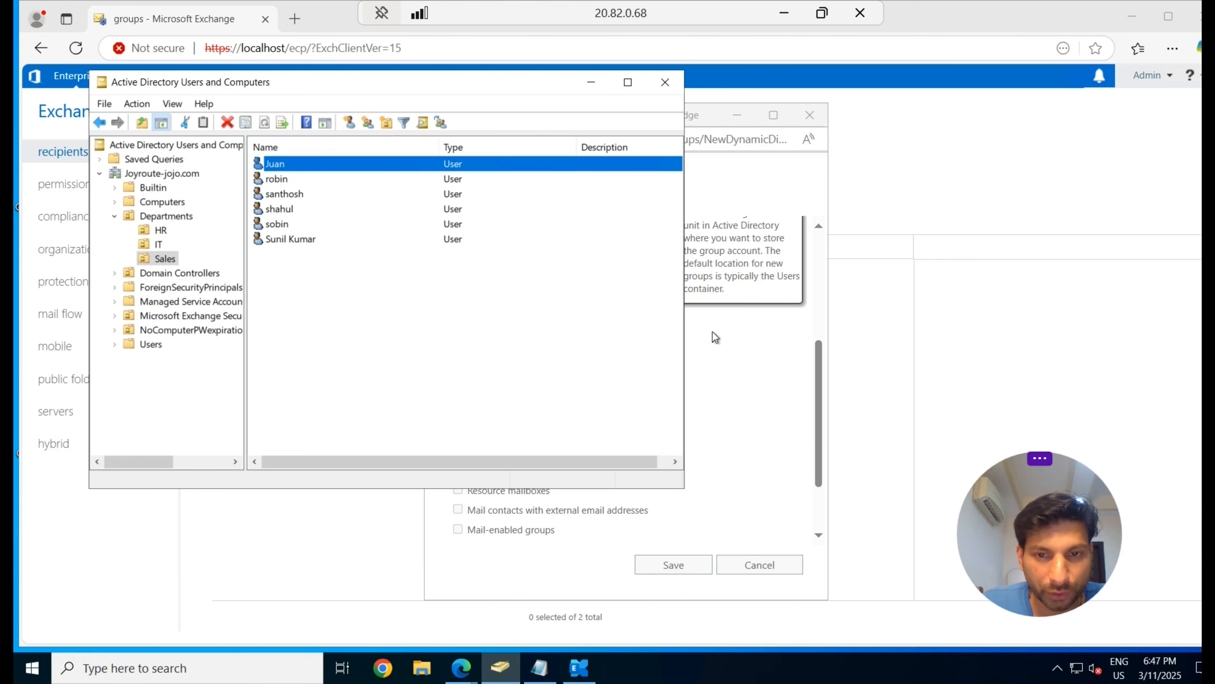
{"action": "left_click", "coordinate": [775, 407]}
{"action": "left_click", "coordinate": [614, 348]}
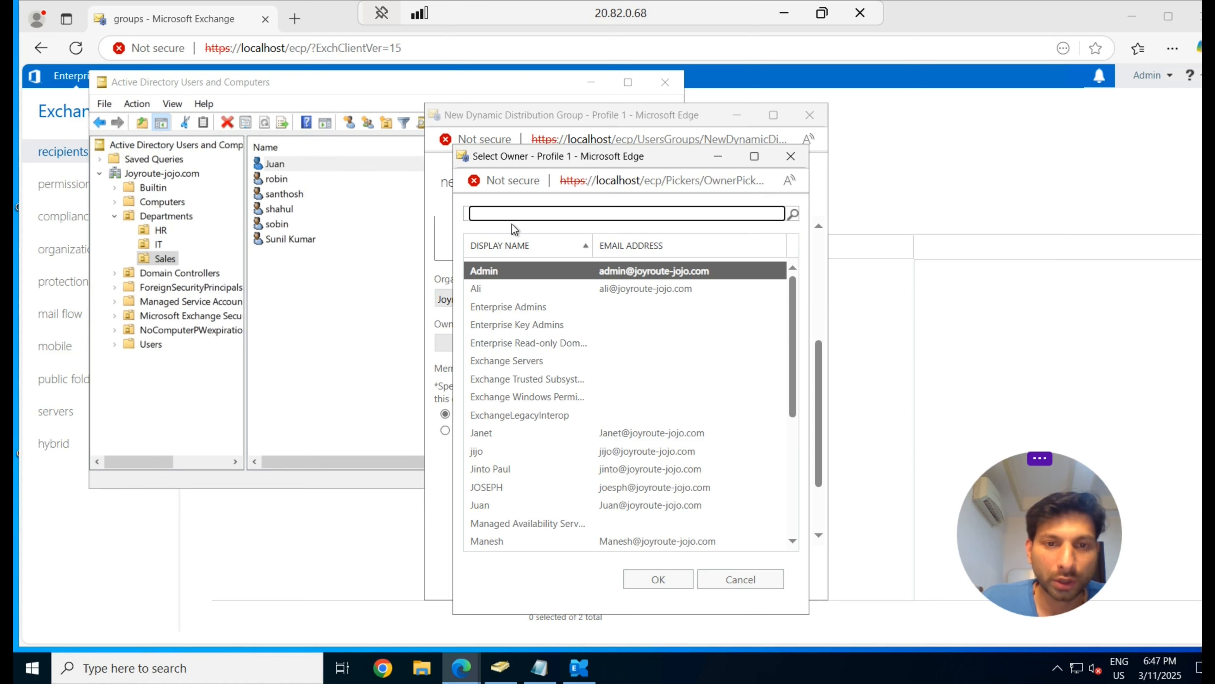
{"action": "type", "text": "juan"}
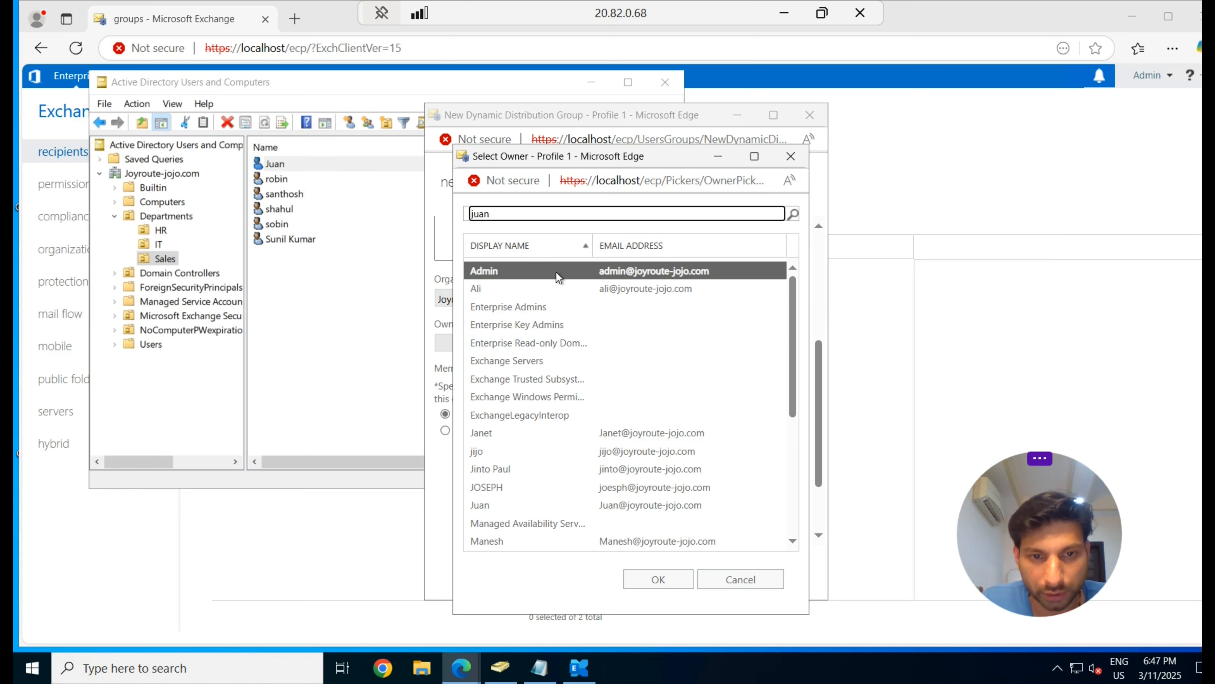
{"action": "left_click", "coordinate": [641, 502]}
{"action": "left_click", "coordinate": [665, 581]}
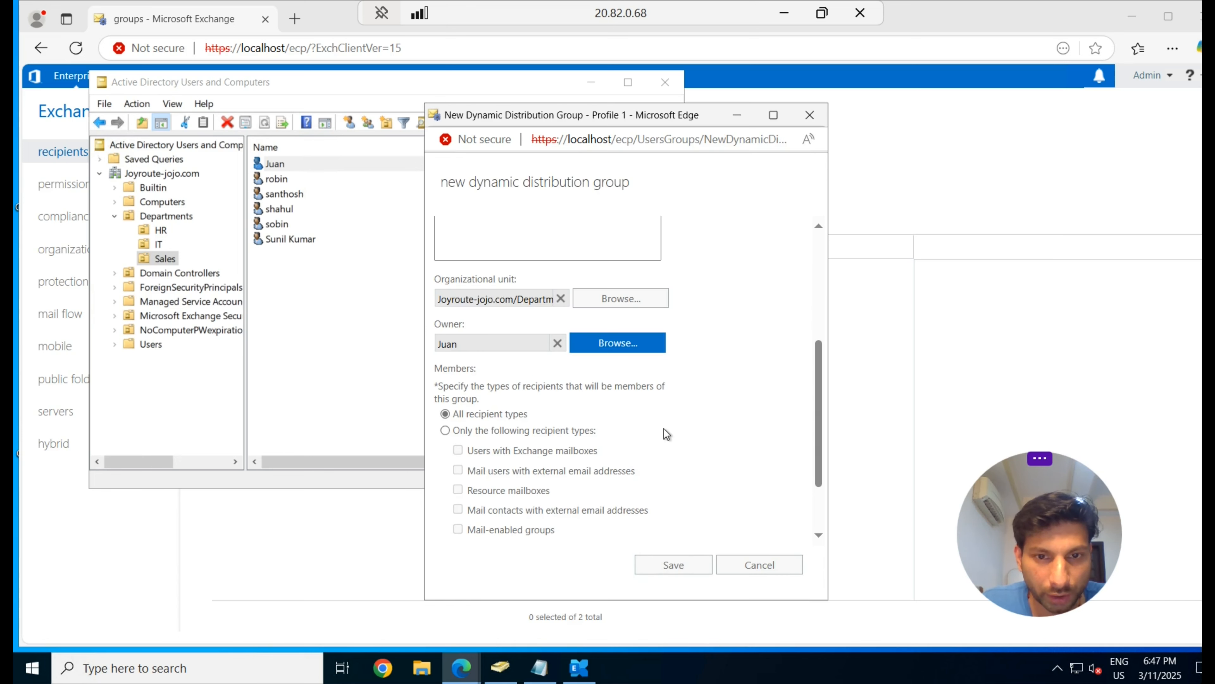
Add a membership rule based on Recipient container, pointing to the Sales organizational unit under Departments
{"action": "scroll", "coordinate": [599, 426], "scroll_direction": "down", "scroll_amount": 2}
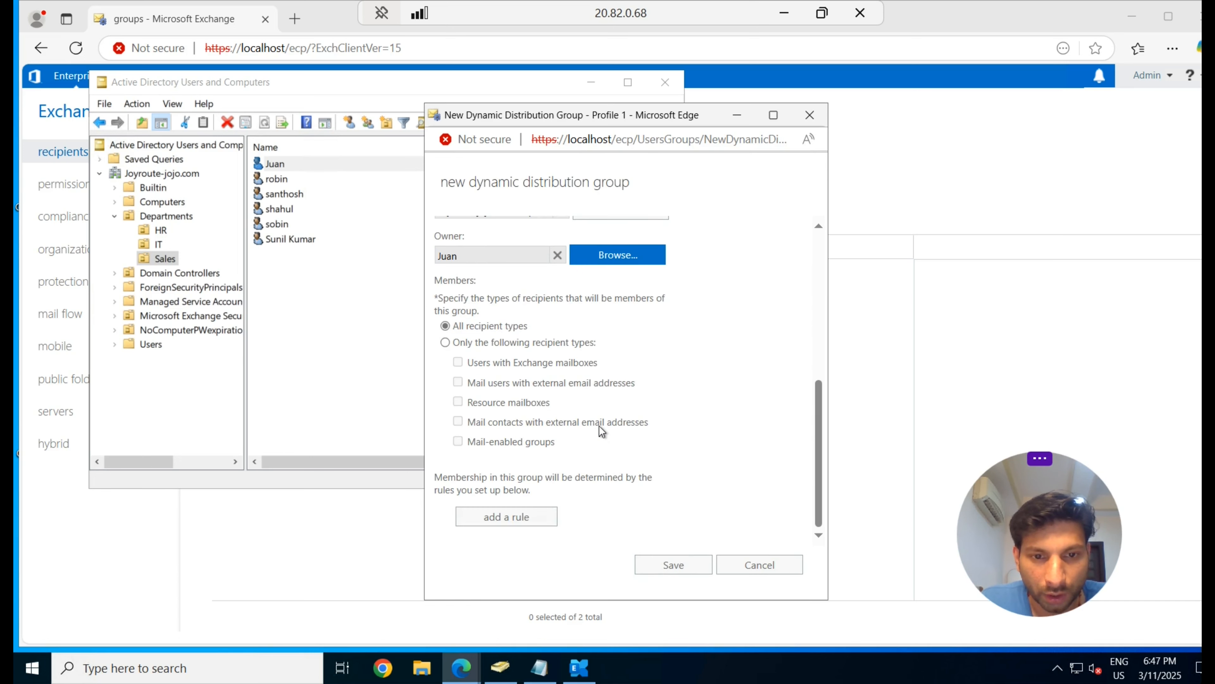
{"action": "left_click", "coordinate": [546, 528]}
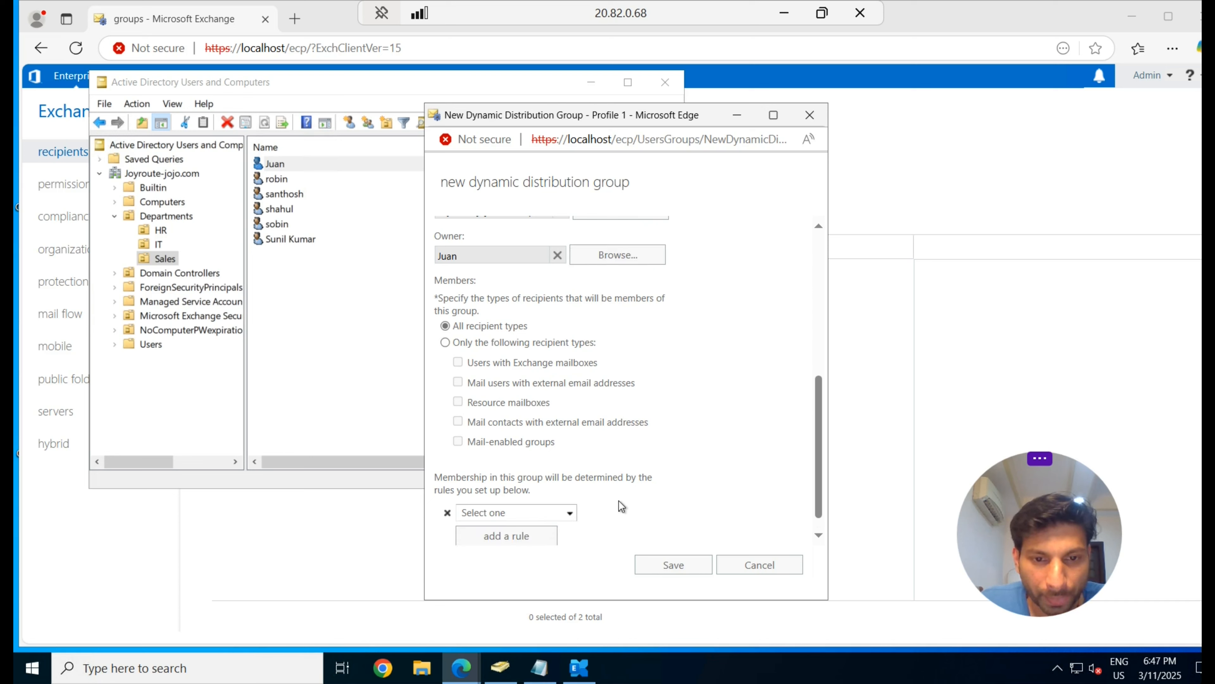
{"action": "left_click", "coordinate": [572, 495]}
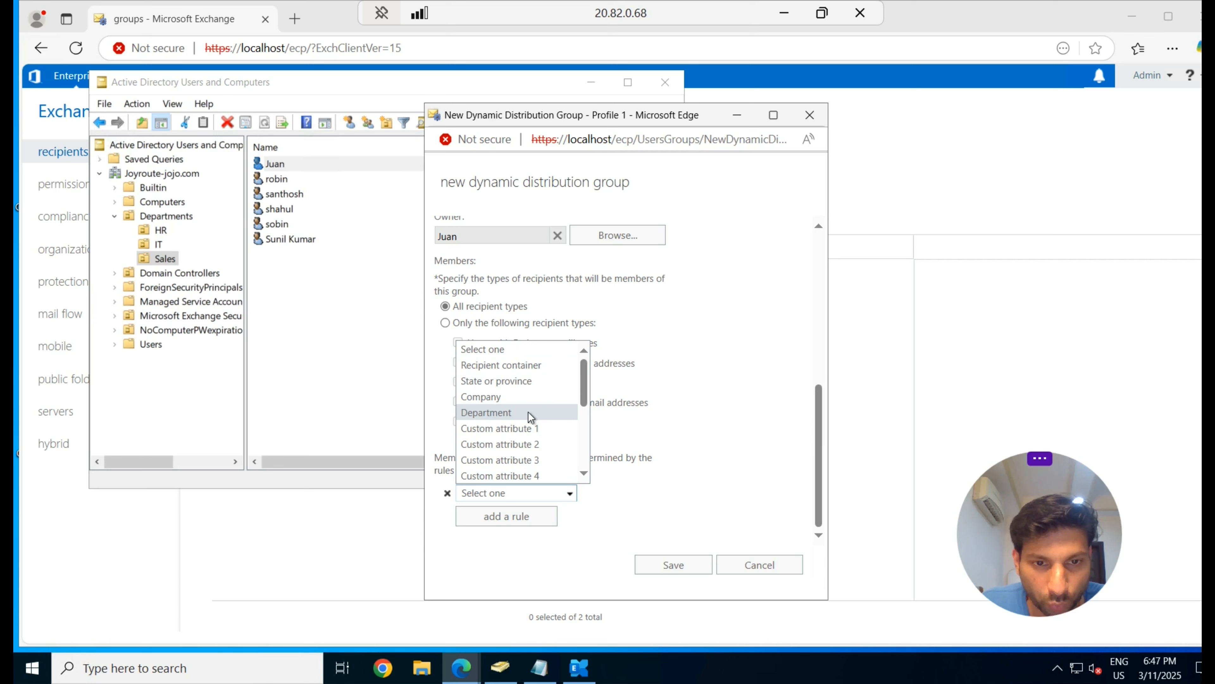
{"action": "left_click_drag", "start_coordinate": [584, 404], "coordinate": [590, 459]}
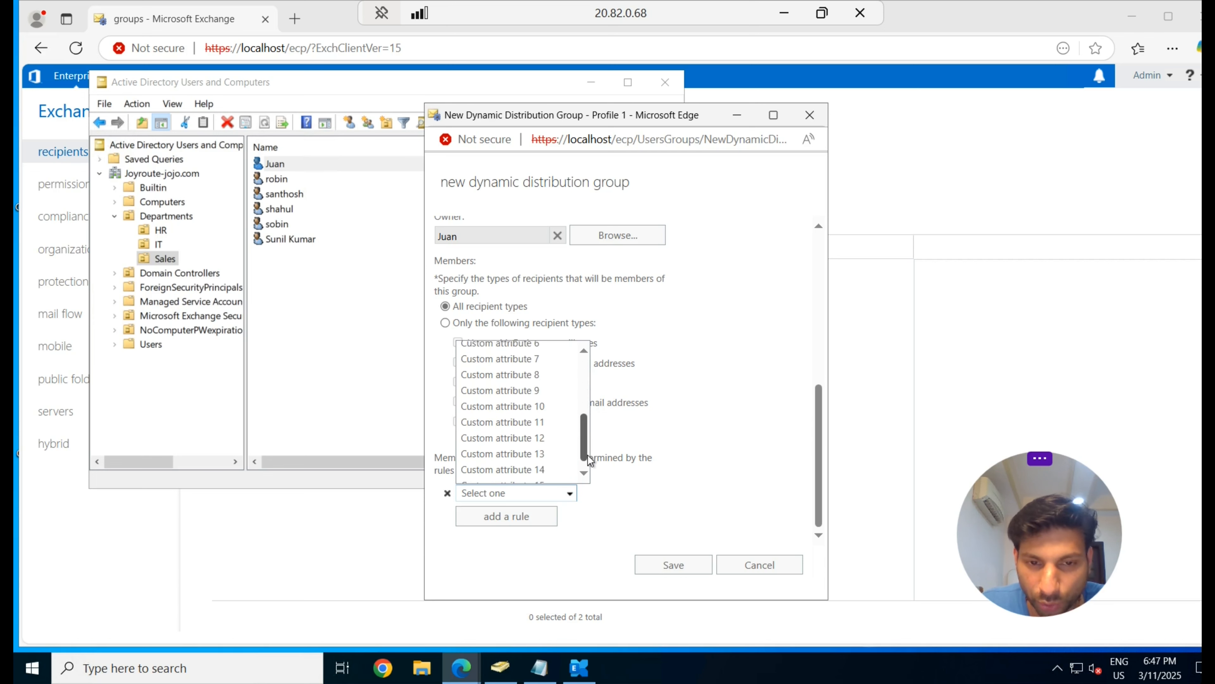
{"action": "scroll", "coordinate": [507, 397], "scroll_direction": "up", "scroll_amount": 5}
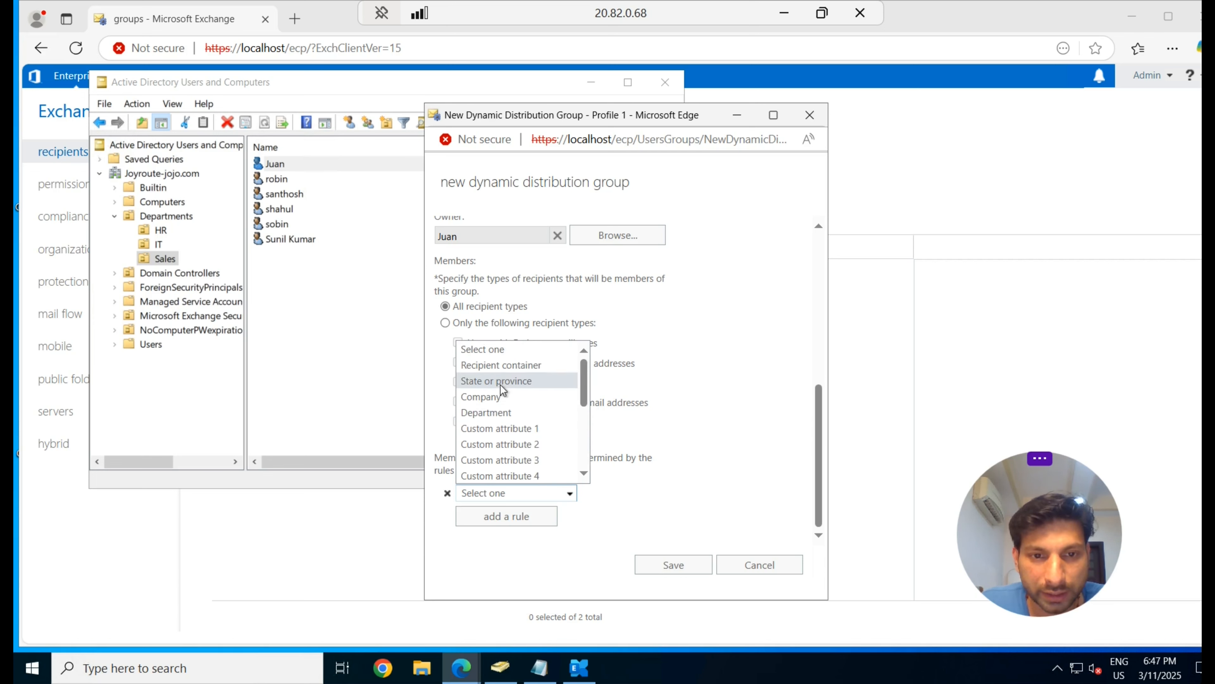
{"action": "left_click", "coordinate": [526, 366]}
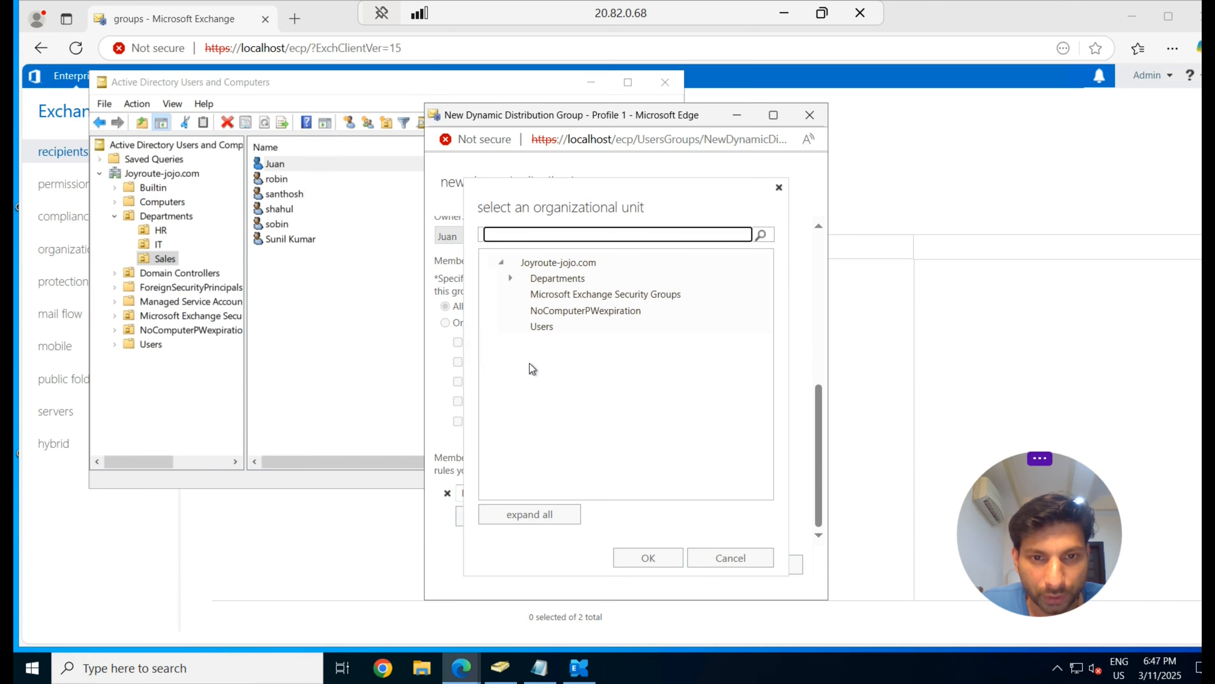
{"action": "left_click", "coordinate": [510, 278]}
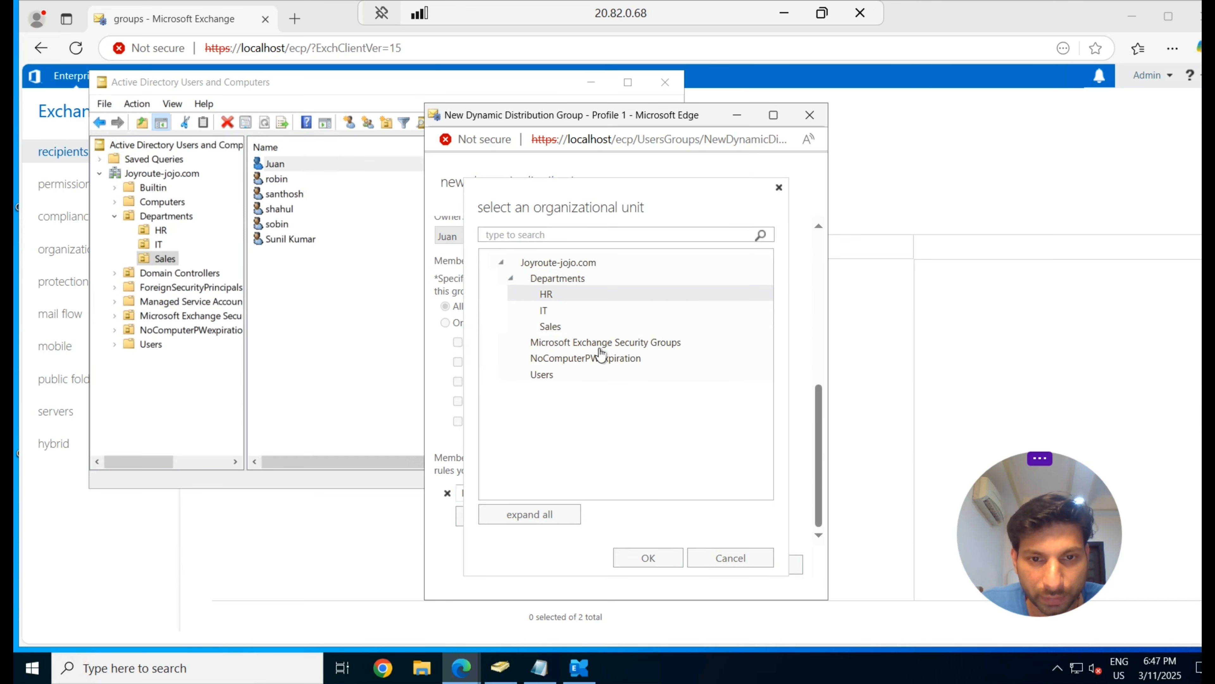
{"action": "left_click", "coordinate": [555, 328]}
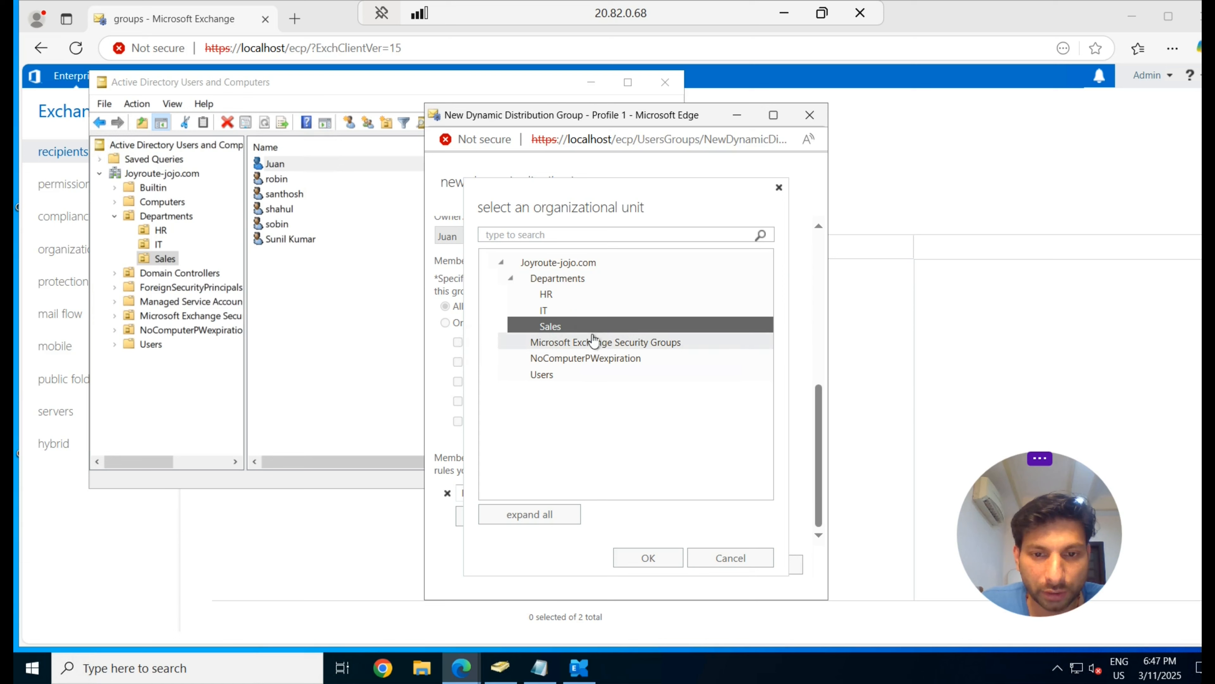
{"action": "left_click", "coordinate": [653, 558]}
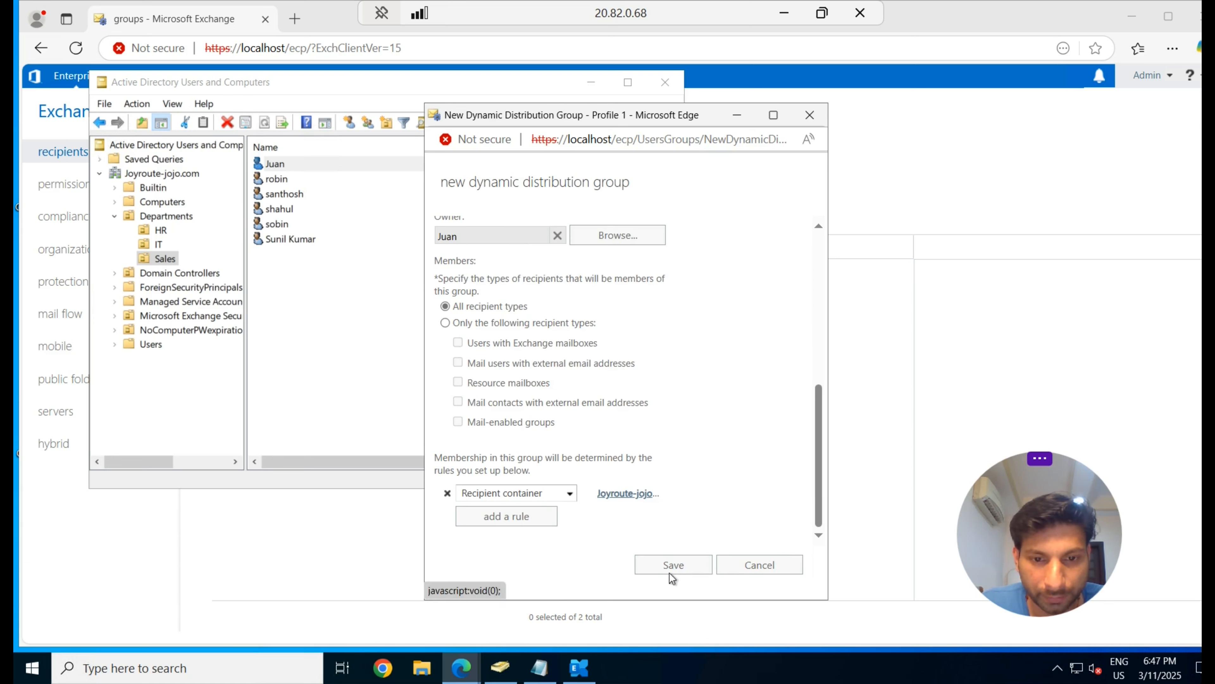
Save the dynamic distribution group, minimize Active Directory Users and Computers, refresh the groups list, and select Sales_DL
{"action": "left_click", "coordinate": [683, 566]}
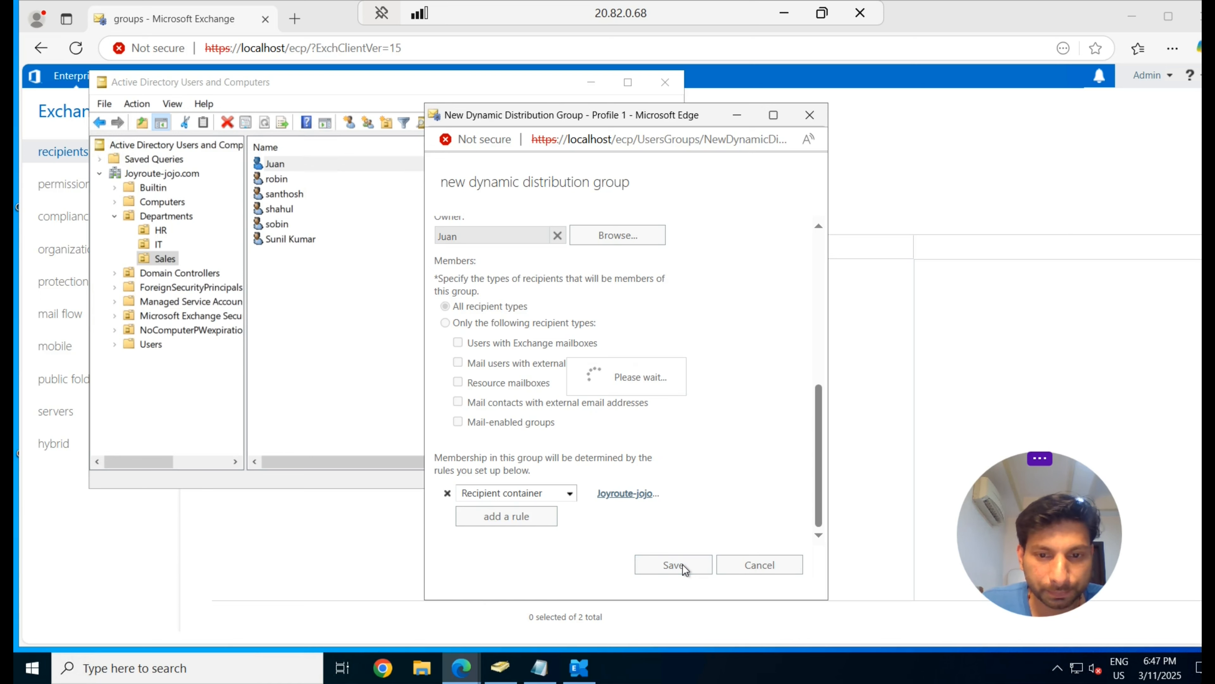
{"action": "left_click", "coordinate": [592, 83]}
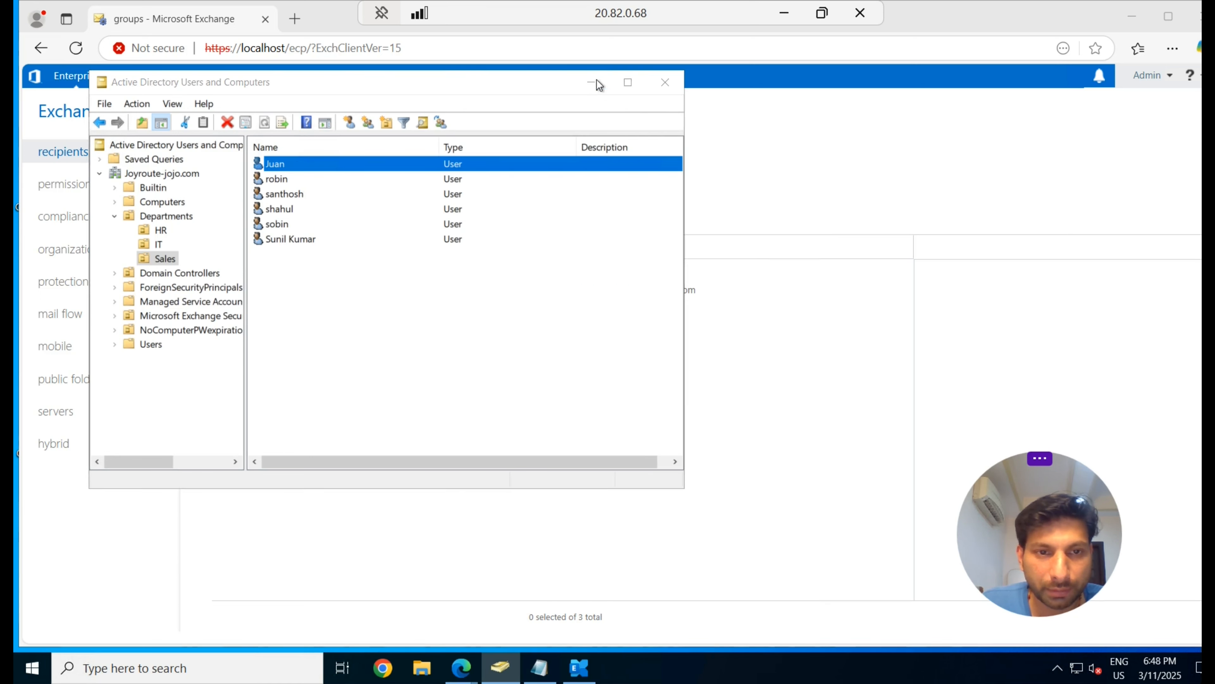
{"action": "left_click", "coordinate": [335, 219]}
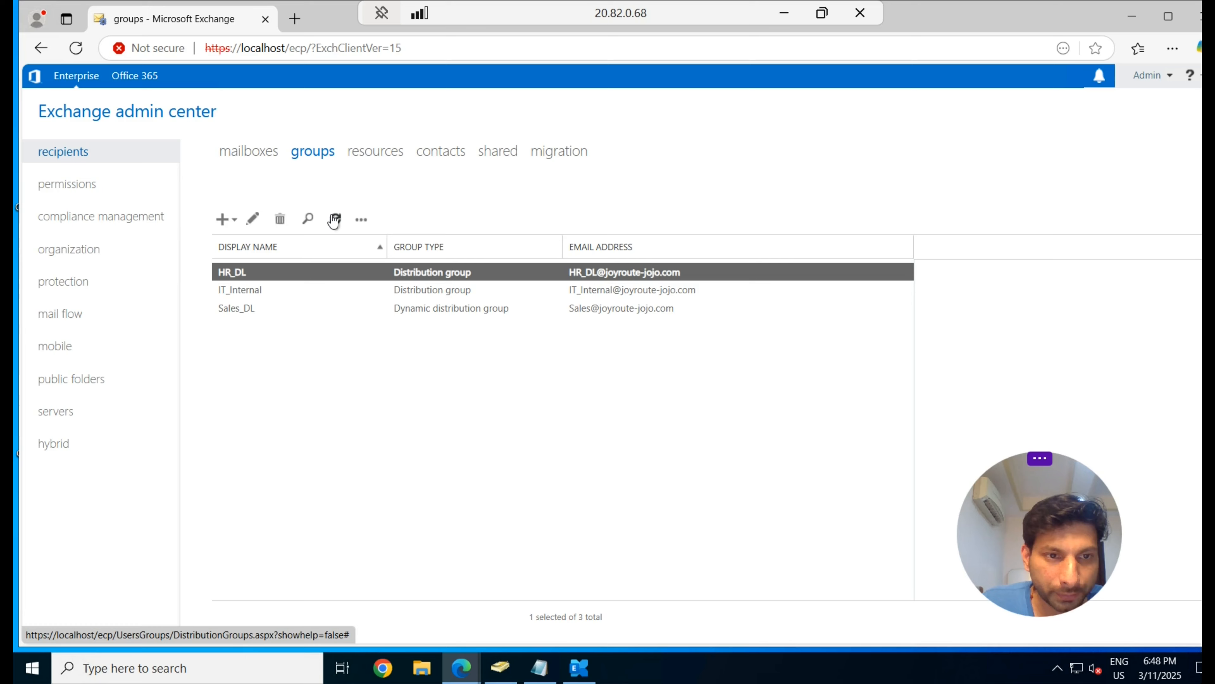
{"action": "left_click", "coordinate": [243, 309]}
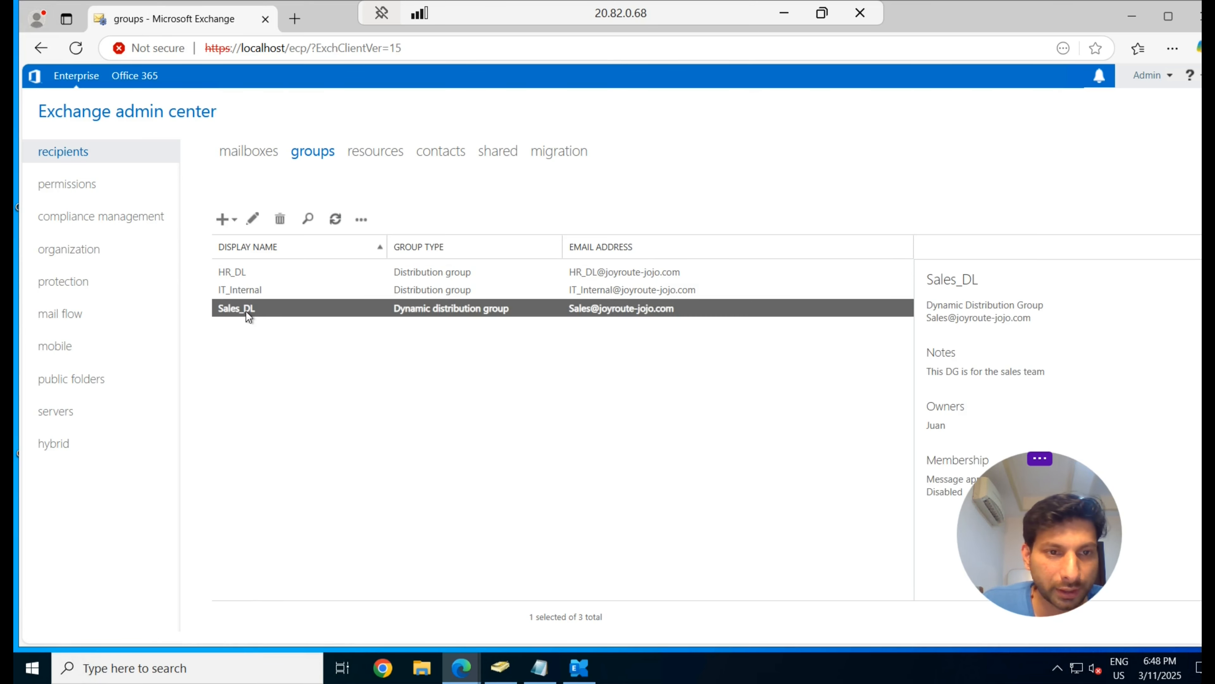
Check the group types available for creation, switch to the Notepad notes, and highlight the recommendation on mail-enabling security groups in Exchange Server 2019
{"action": "left_click", "coordinate": [224, 220]}
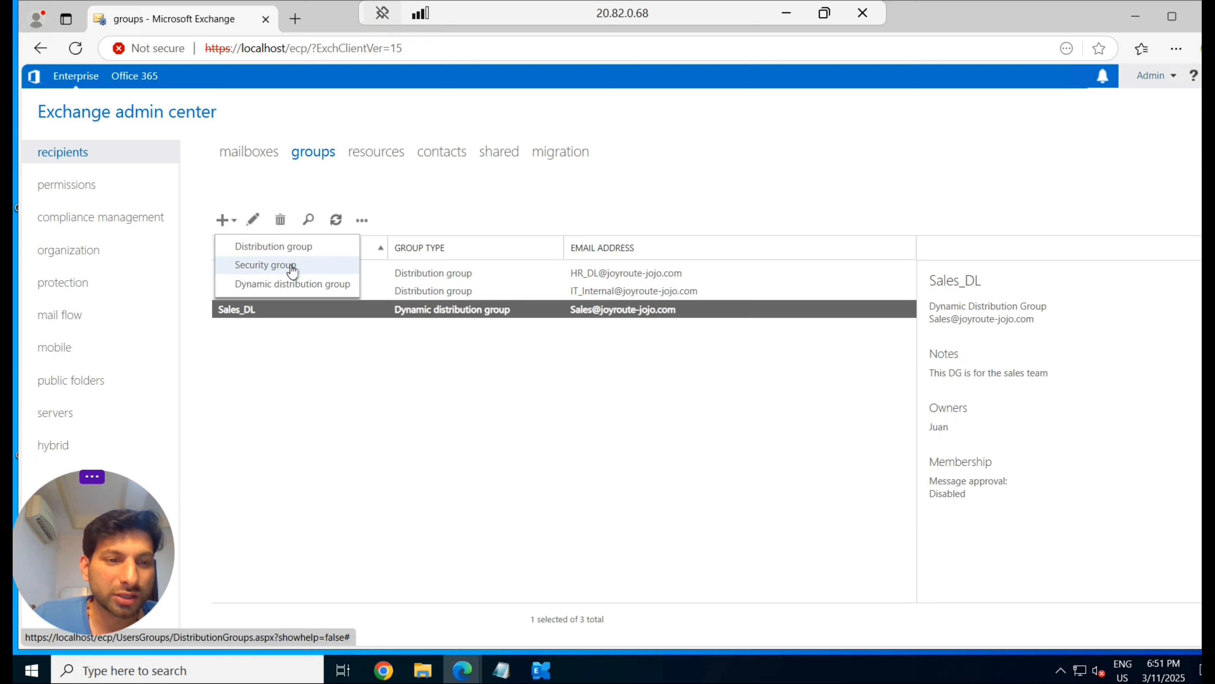
{"action": "left_click", "coordinate": [501, 669]}
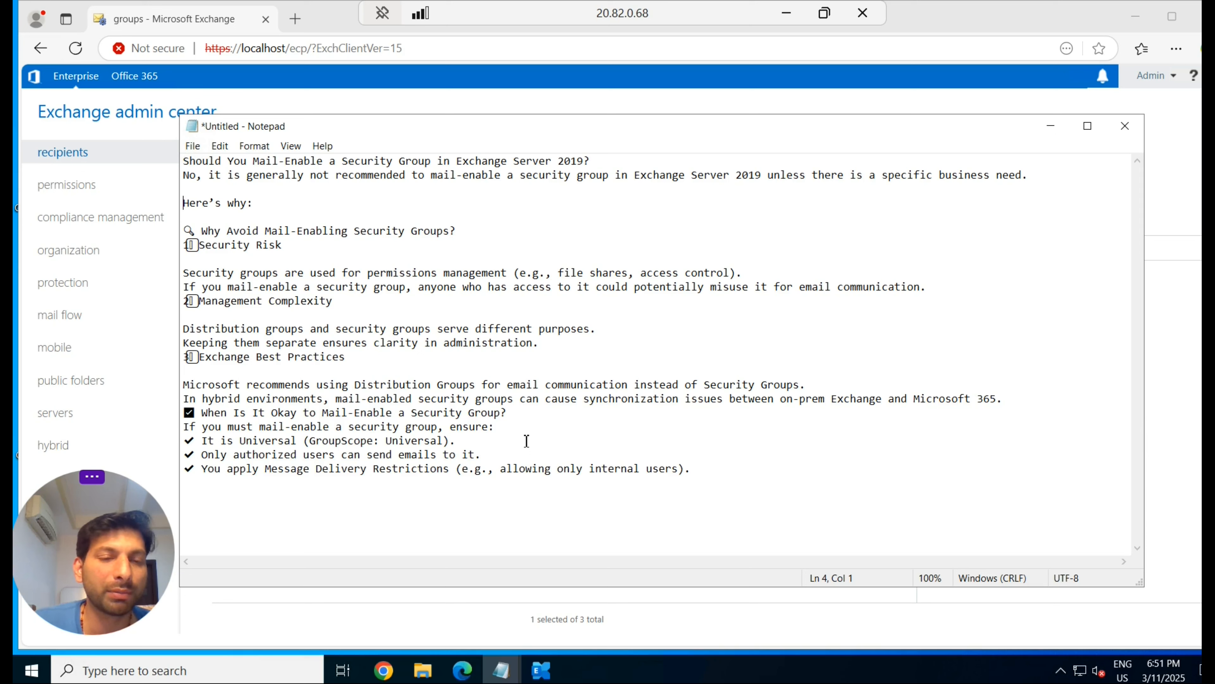
{"action": "left_click_drag", "start_coordinate": [120, 553], "coordinate": [1081, 531]}
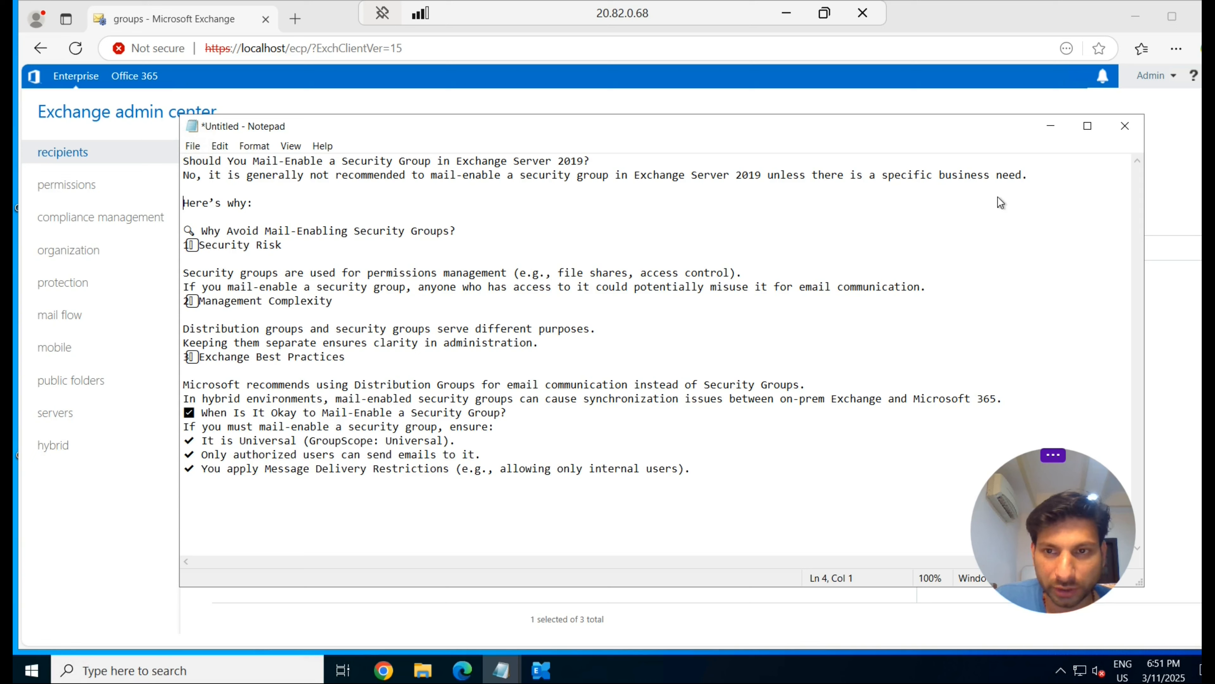
{"action": "left_click_drag", "start_coordinate": [183, 175], "coordinate": [622, 188]}
{"action": "left_click", "coordinate": [436, 191]}
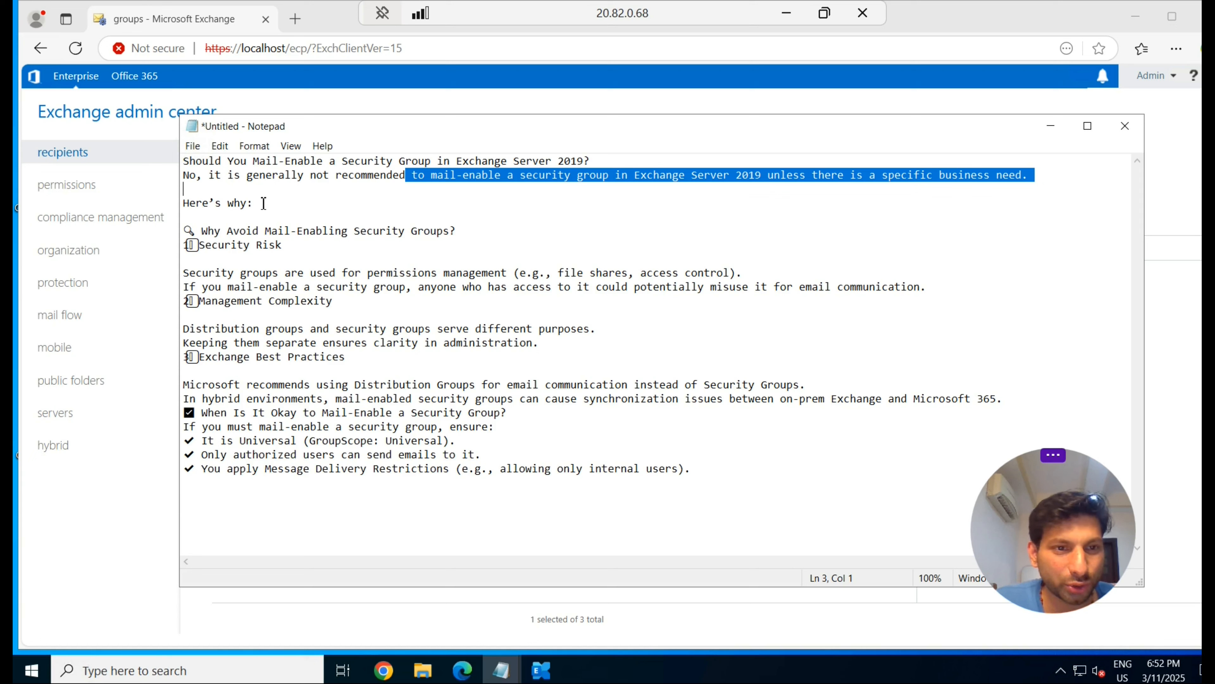
Examine the reasons against mail-enabling security groups in the notes, highlighting Security Risk with its explanation and the Management Complexity heading
{"action": "left_click_drag", "start_coordinate": [262, 204], "coordinate": [183, 203]}
{"action": "left_click_drag", "start_coordinate": [287, 249], "coordinate": [199, 249]}
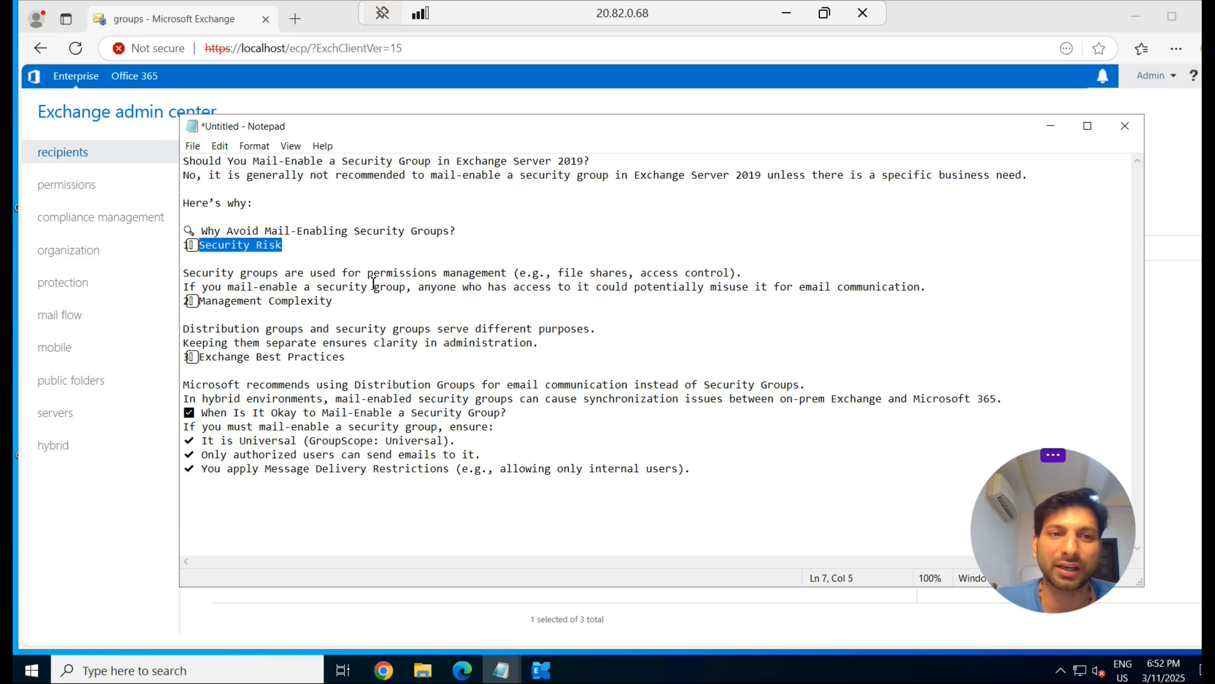
{"action": "left_click", "coordinate": [757, 273]}
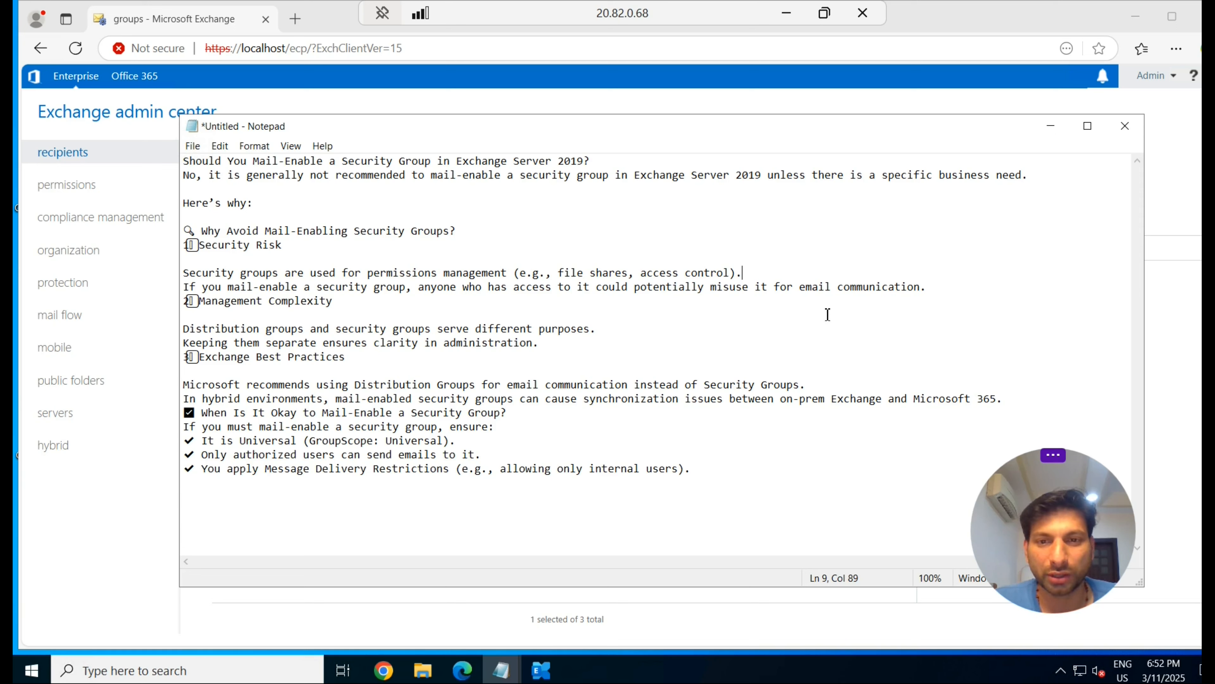
{"action": "left_click_drag", "start_coordinate": [942, 290], "coordinate": [863, 288]}
{"action": "left_click_drag", "start_coordinate": [620, 292], "coordinate": [105, 272]}
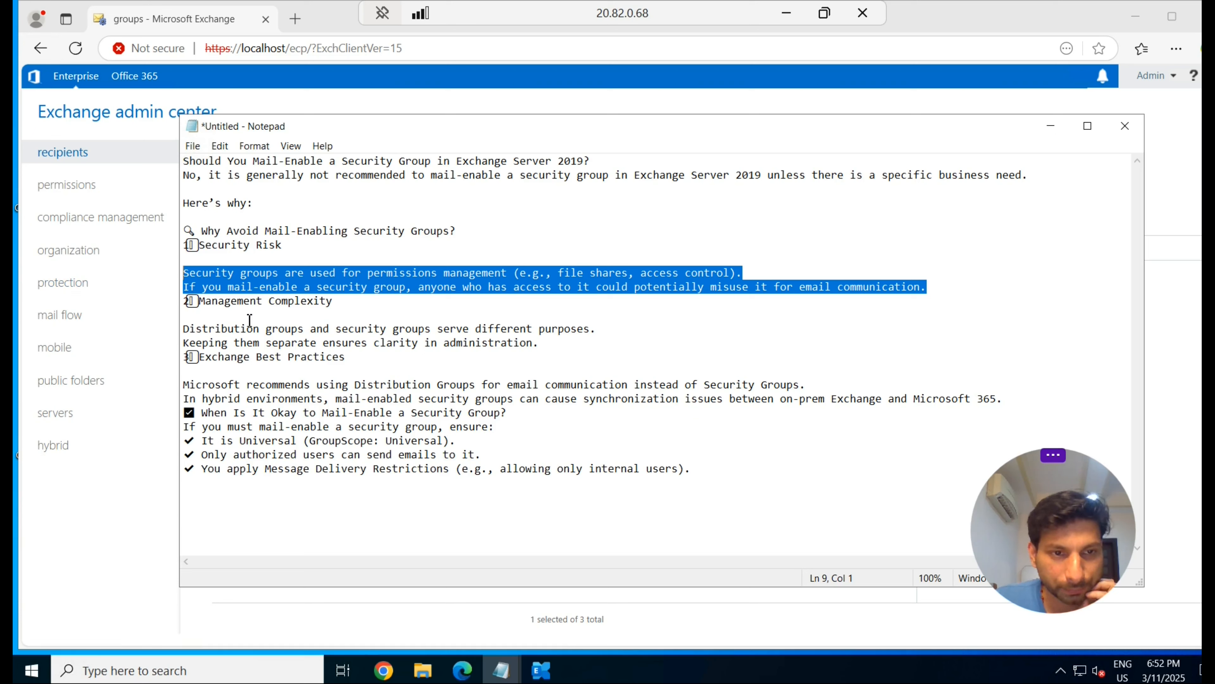
{"action": "left_click_drag", "start_coordinate": [335, 301], "coordinate": [197, 300]}
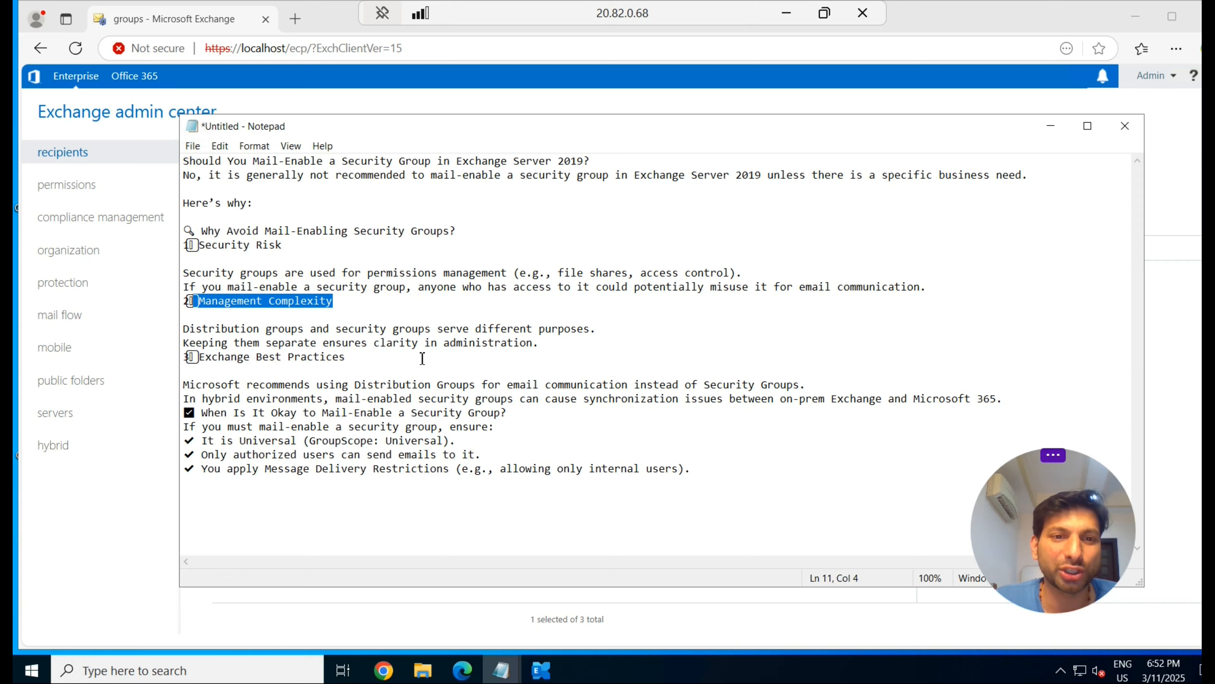
{"action": "left_click", "coordinate": [562, 347]}
{"action": "key", "text": "Return"}
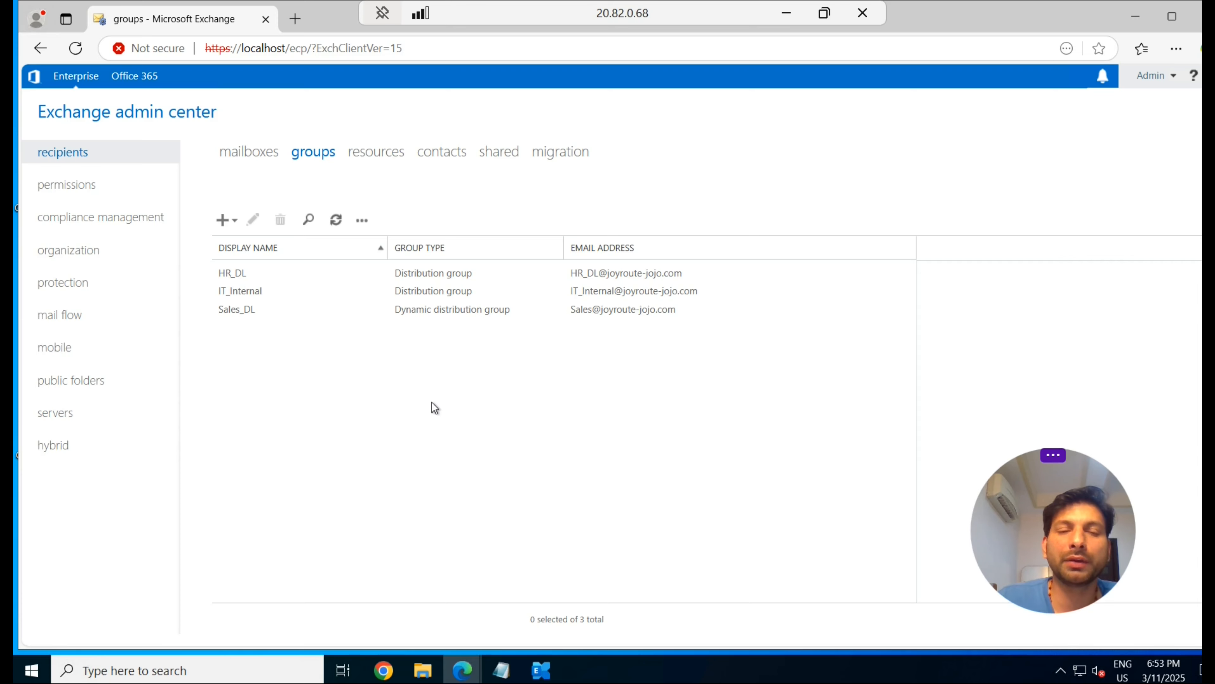
View the resource mailboxes list in the Exchange admin center and return to the groups list
{"action": "left_click", "coordinate": [377, 151]}
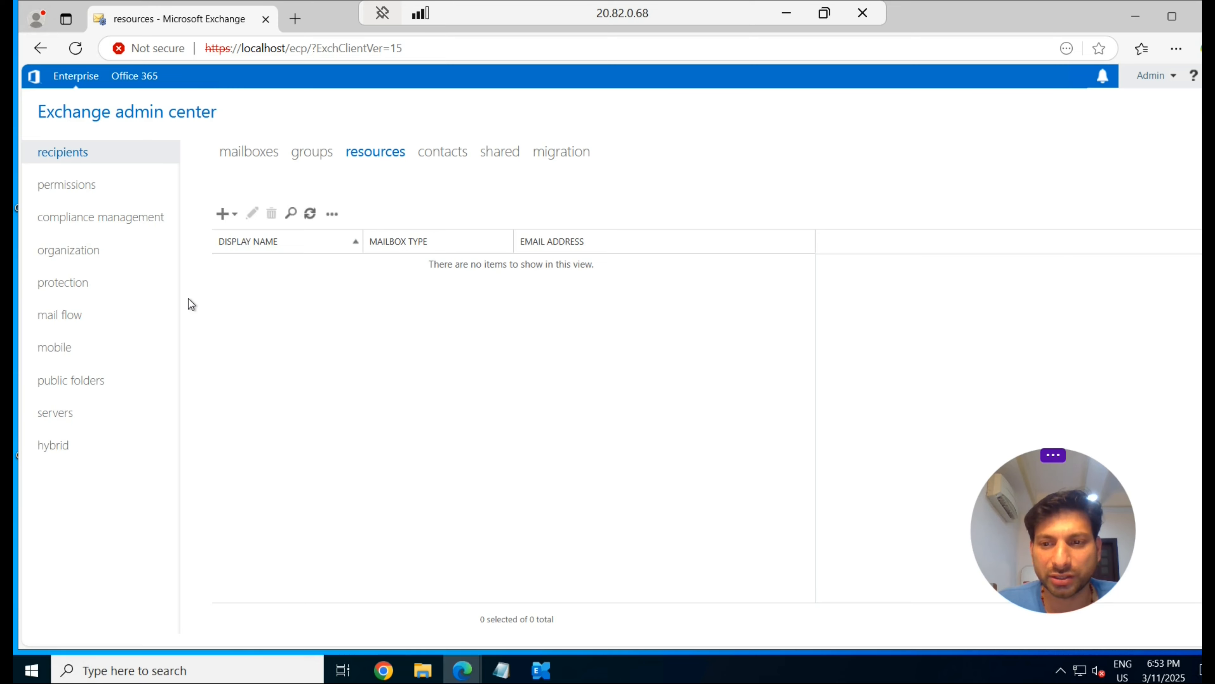
{"action": "left_click", "coordinate": [316, 155]}
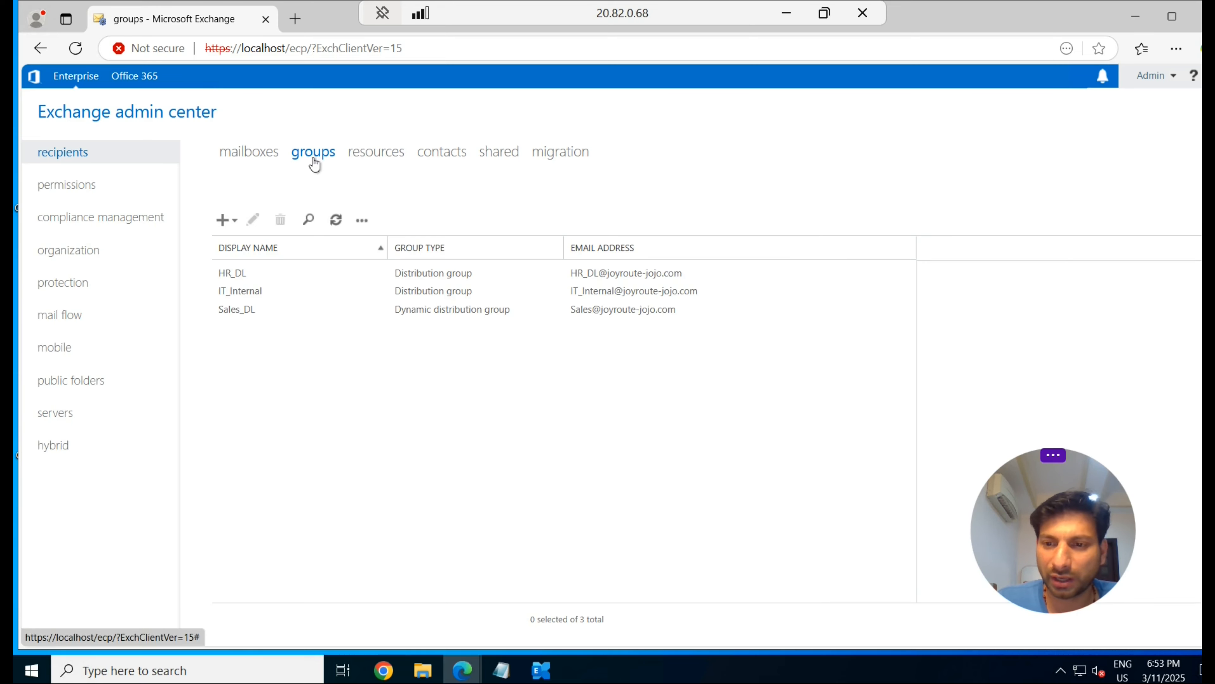